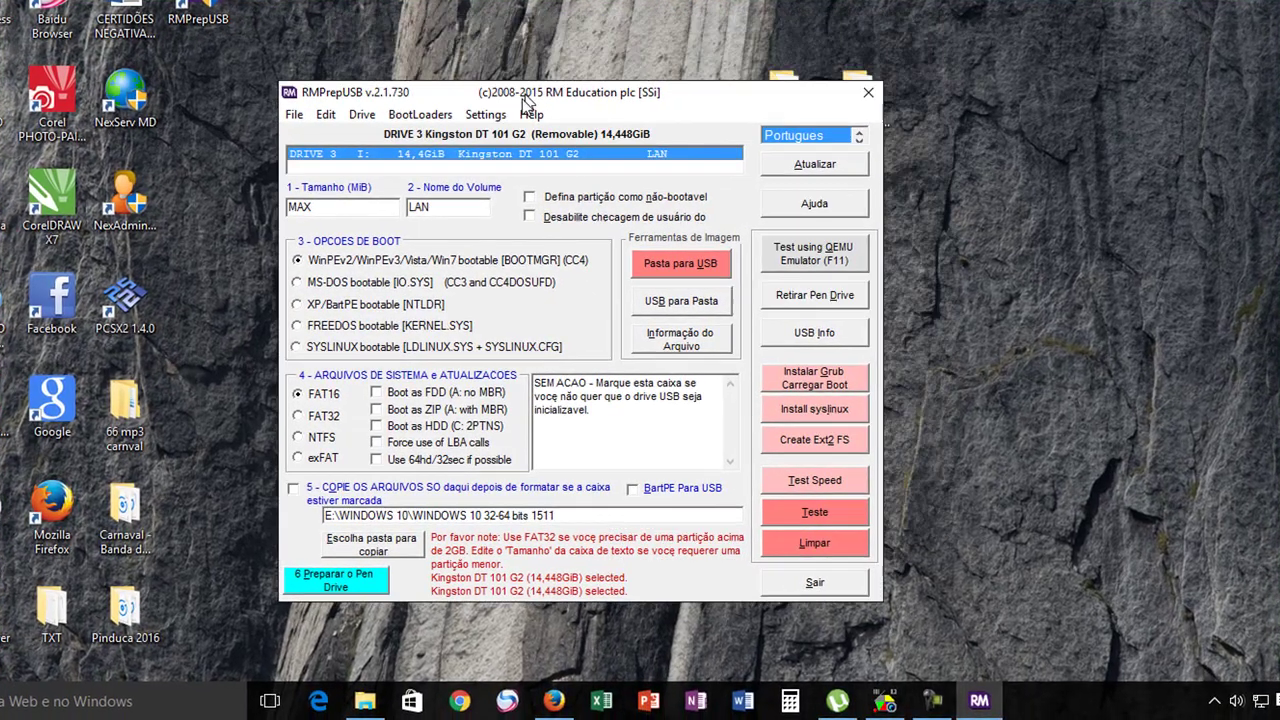
- Switch to Firefox and open the RMPrepUSB website from the Google search results
left_click_drag(527, 102, 607, 140)
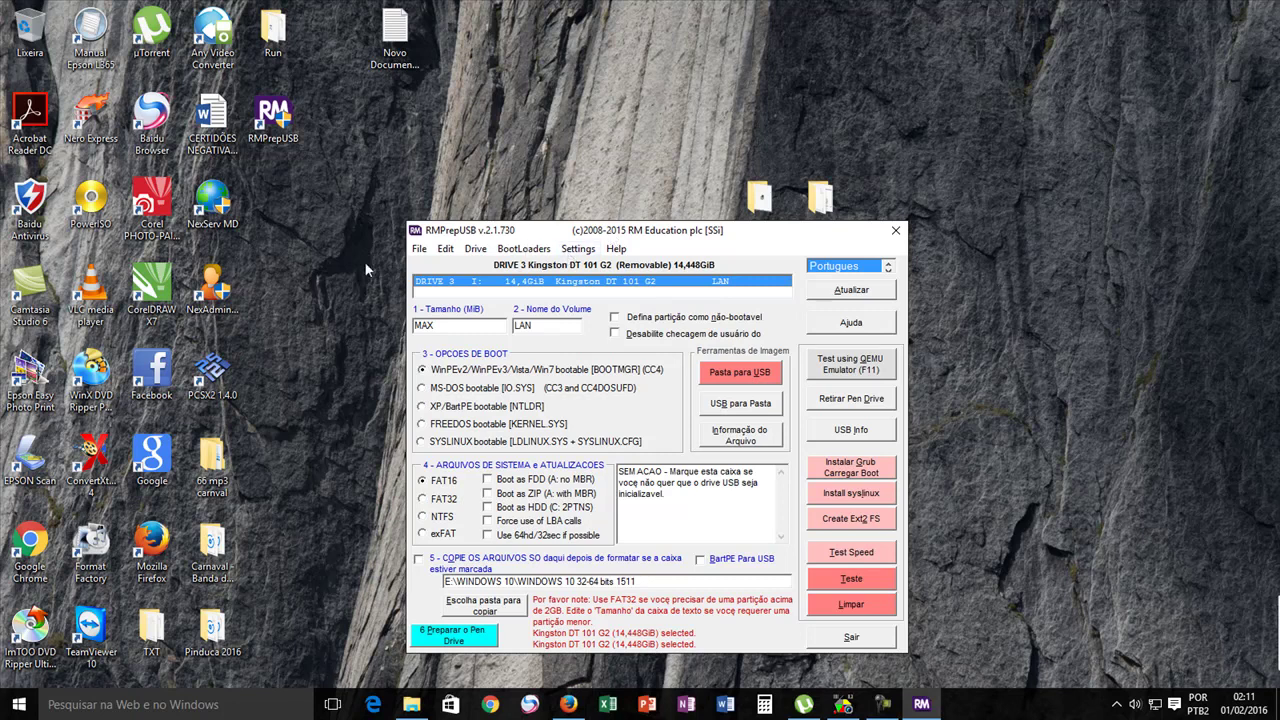
left_click(285, 125)
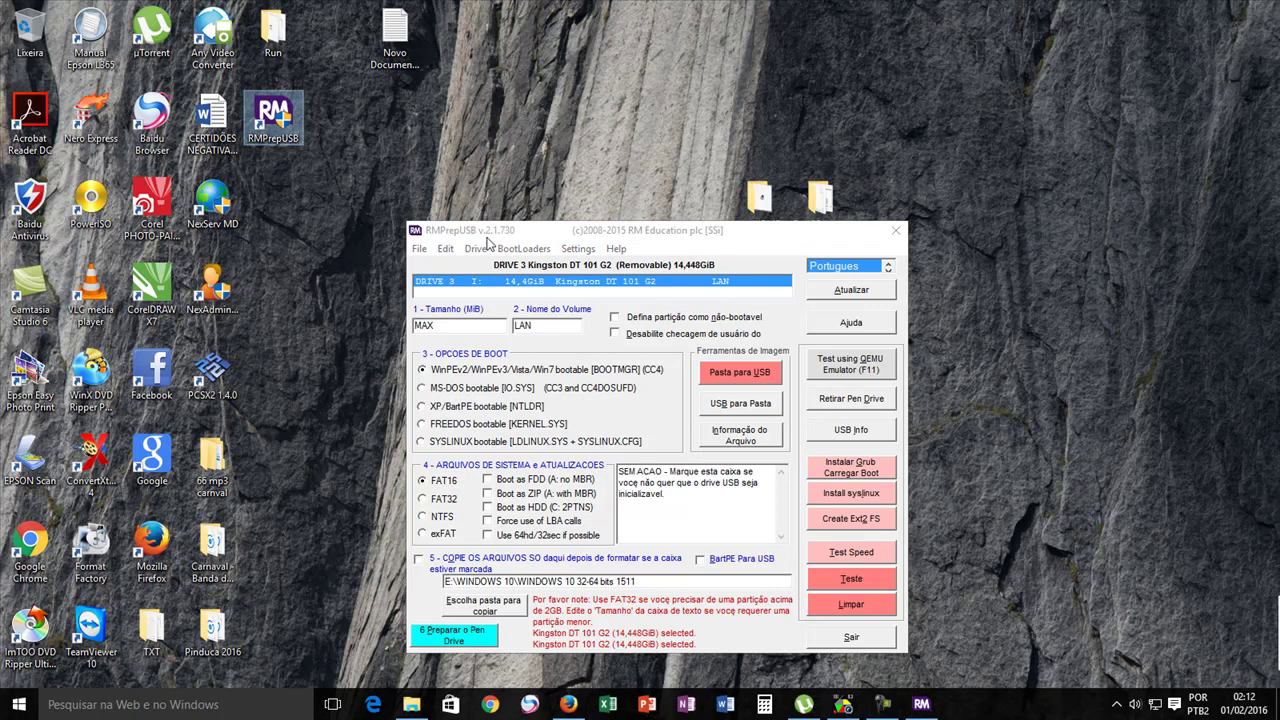
left_click(568, 706)
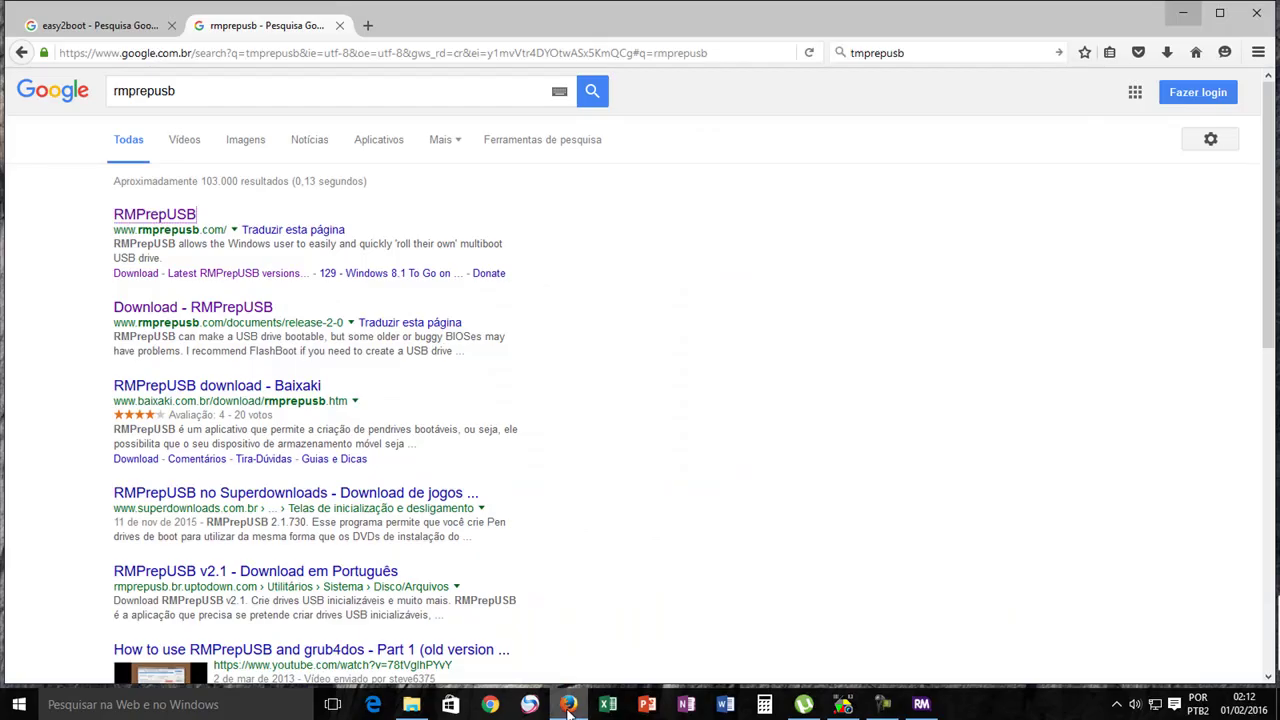
left_click(168, 216)
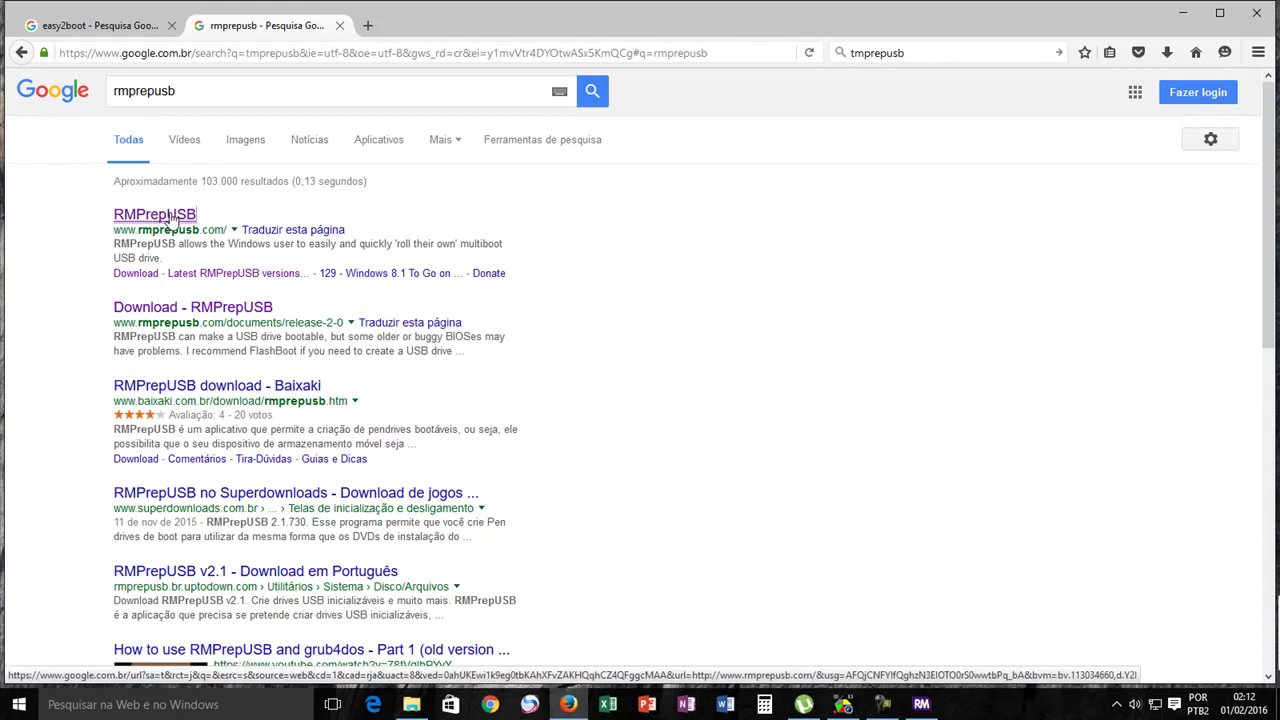
left_click(170, 218)
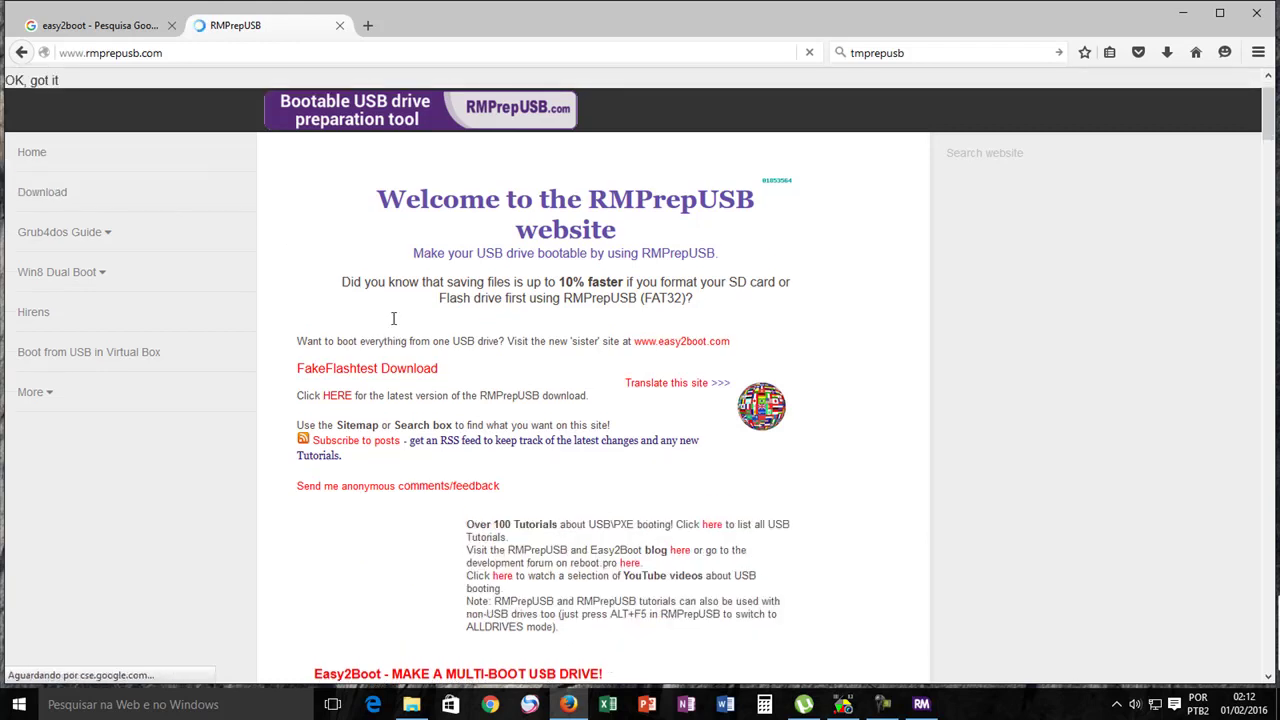
- Look through the RMPrepUSB home page, including its download options, licensing notes and popular tutorials
scroll(297, 366, "down", 2)
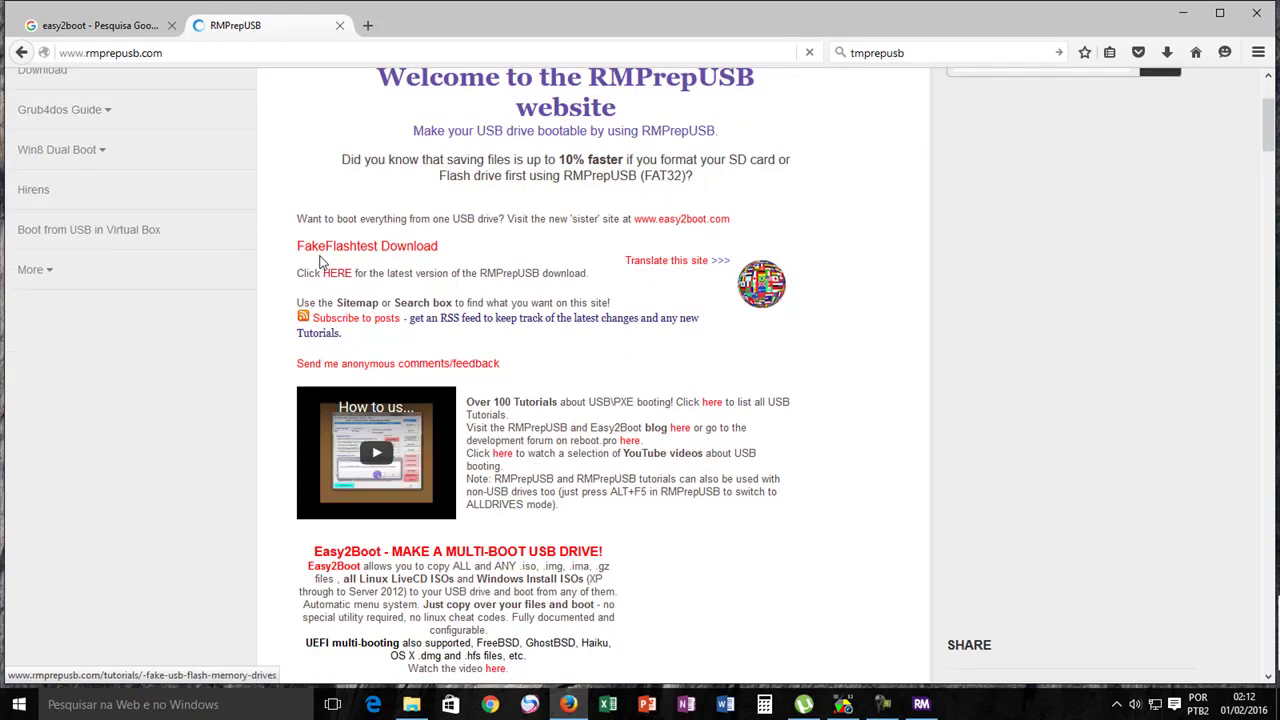
scroll(600, 355, "down", 3)
scroll(599, 361, "down", 8)
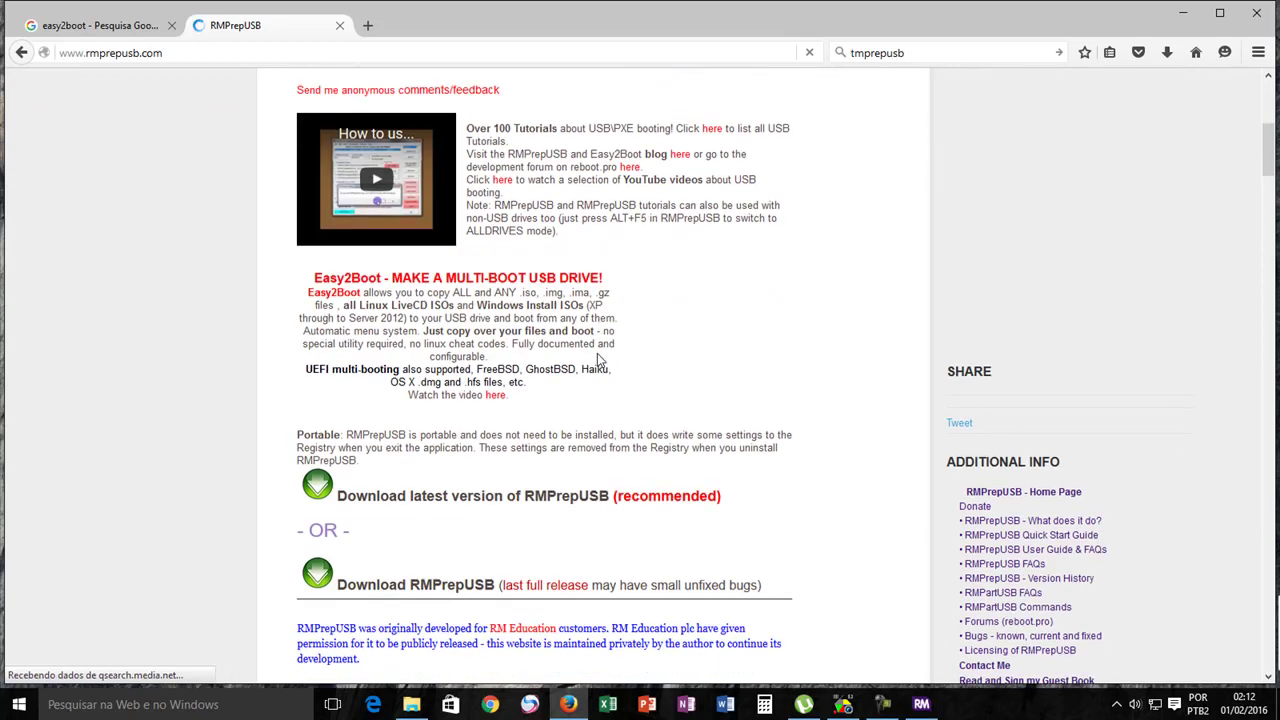
scroll(598, 355, "down", 6)
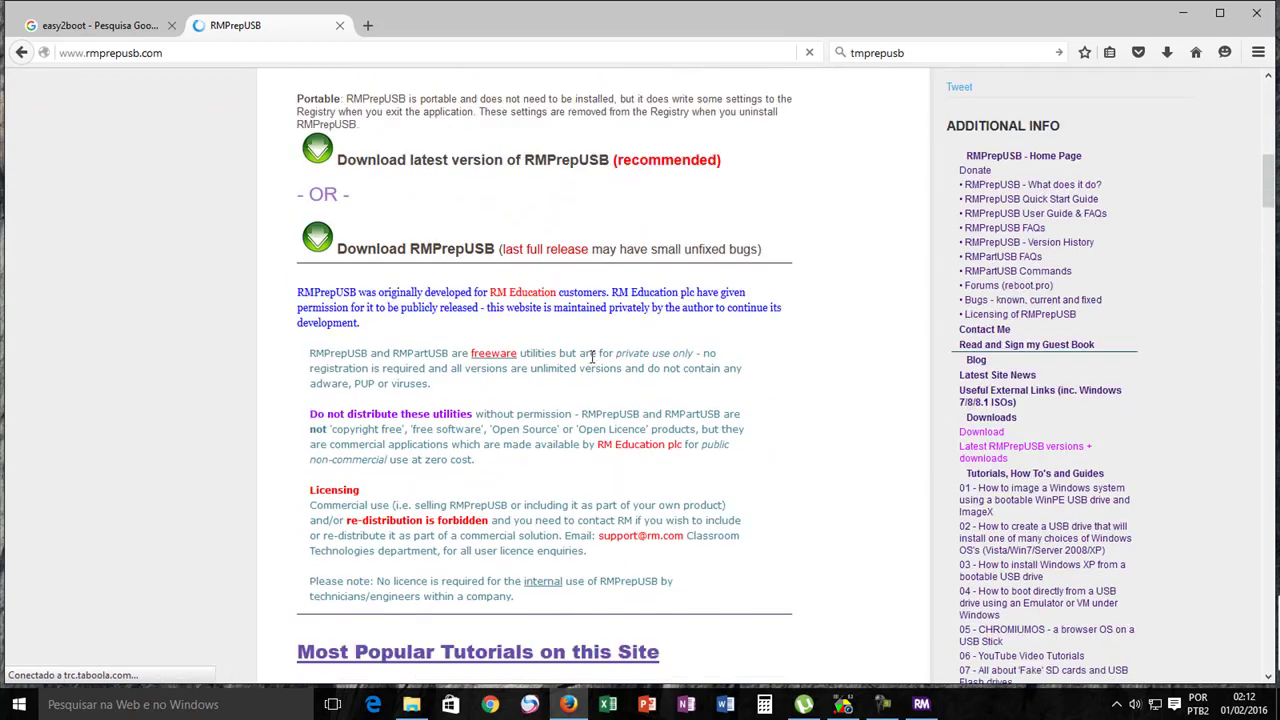
scroll(573, 372, "down", 3)
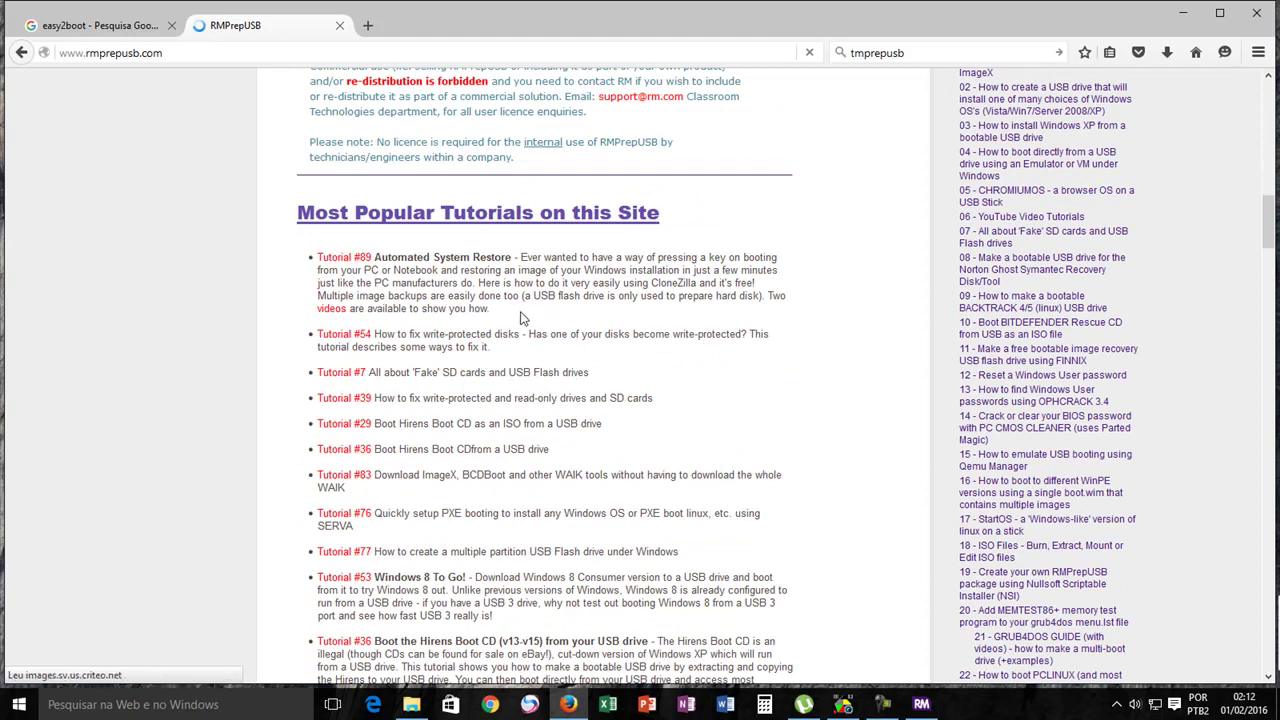
scroll(540, 316, "down", 10)
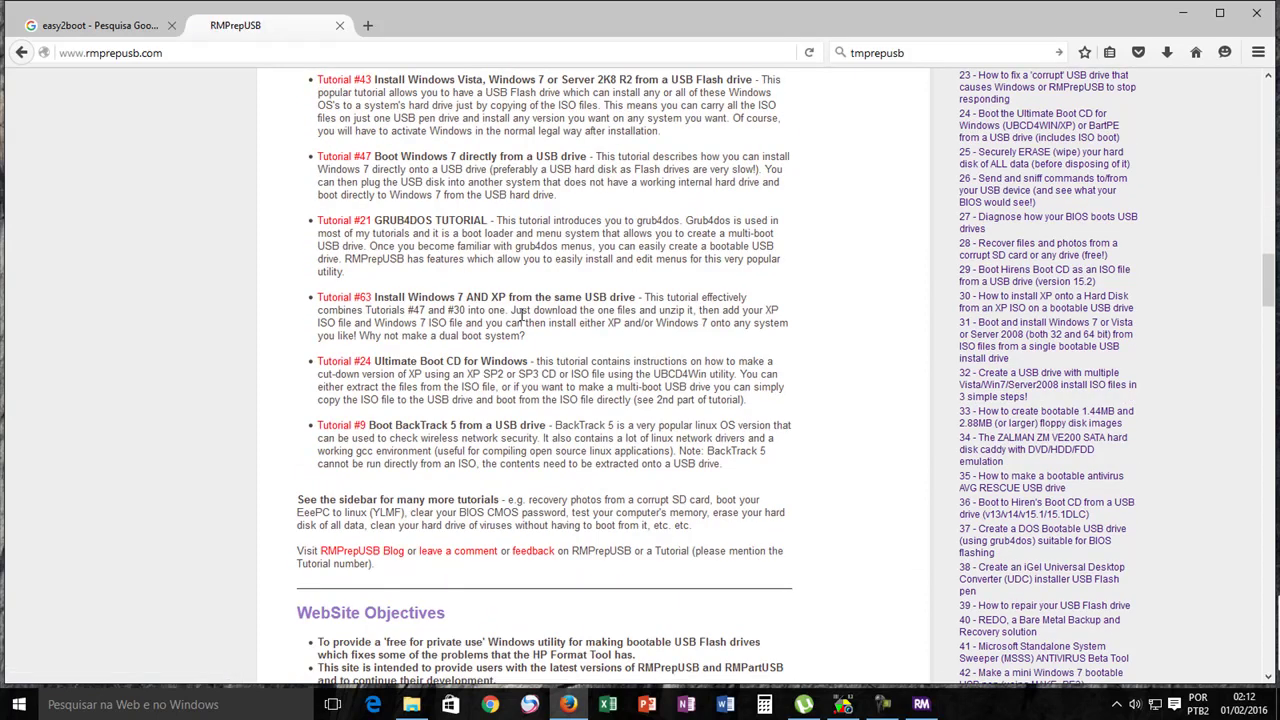
scroll(522, 316, "up", 15)
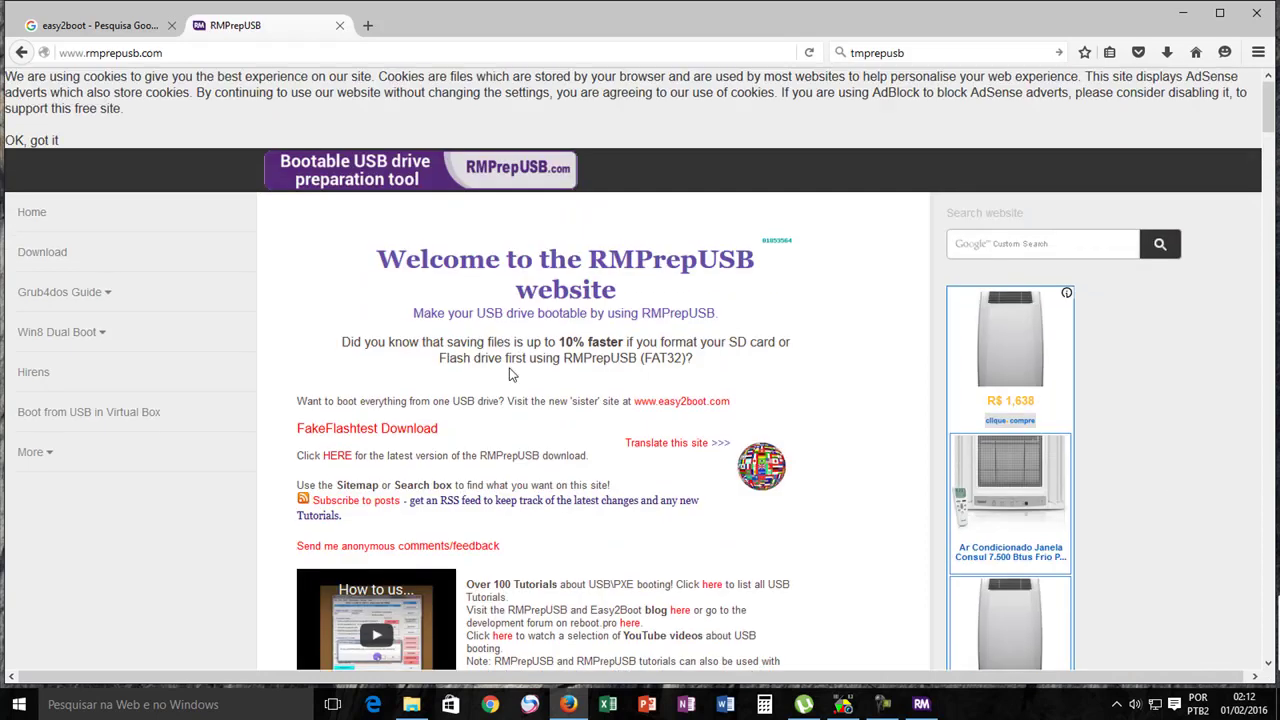
scroll(100, 158, "up", 3)
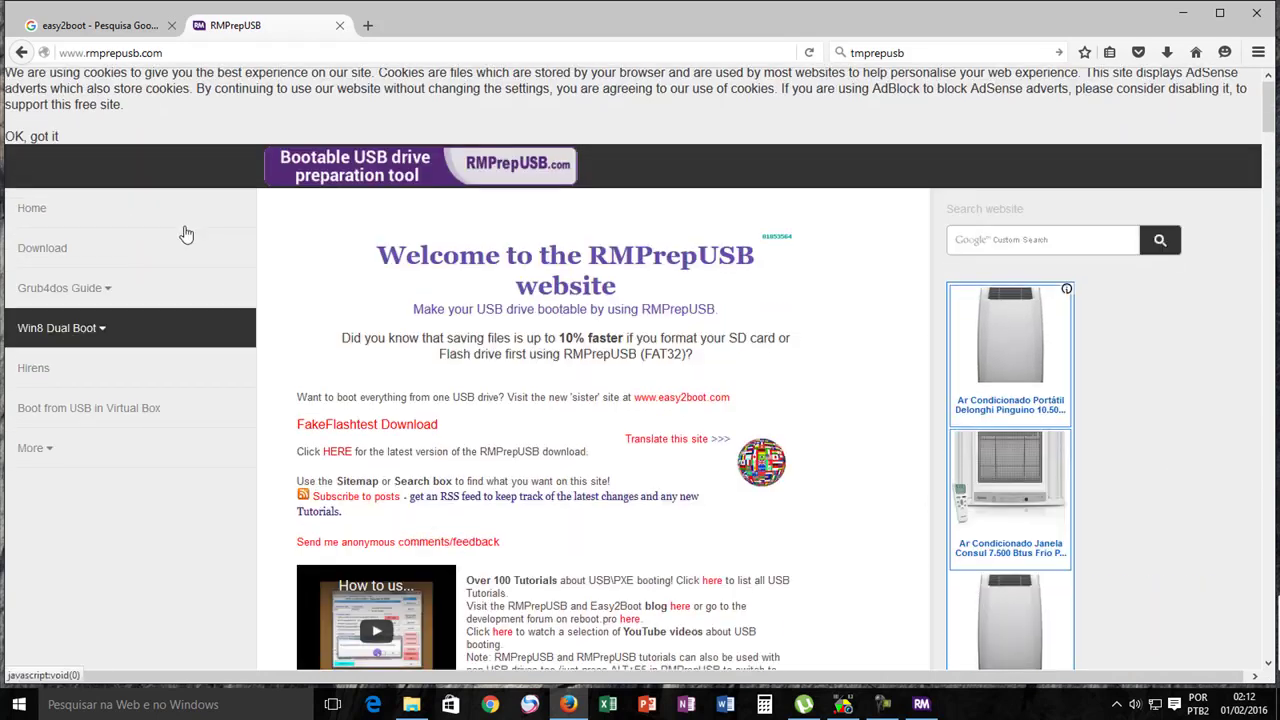
- Open the RMPrepUSB site's Download page and find the list of version 2.1.730 packages
left_click(72, 262)
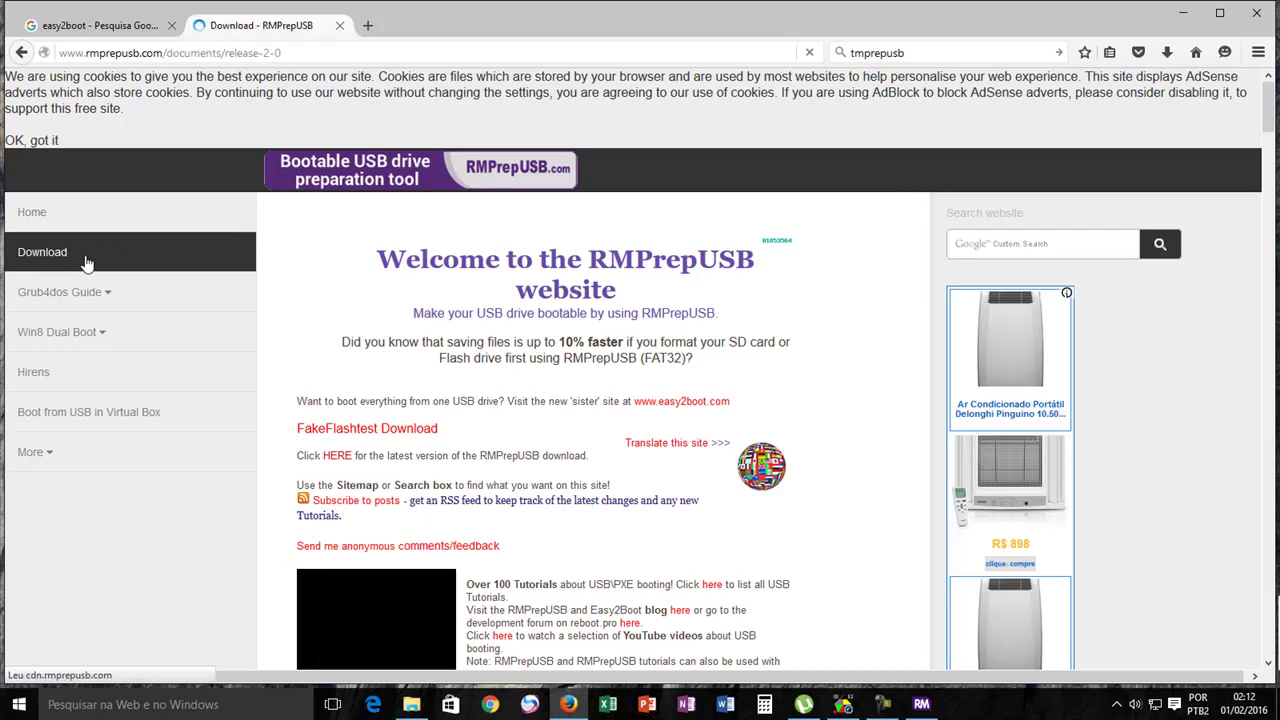
scroll(588, 416, "down", 10)
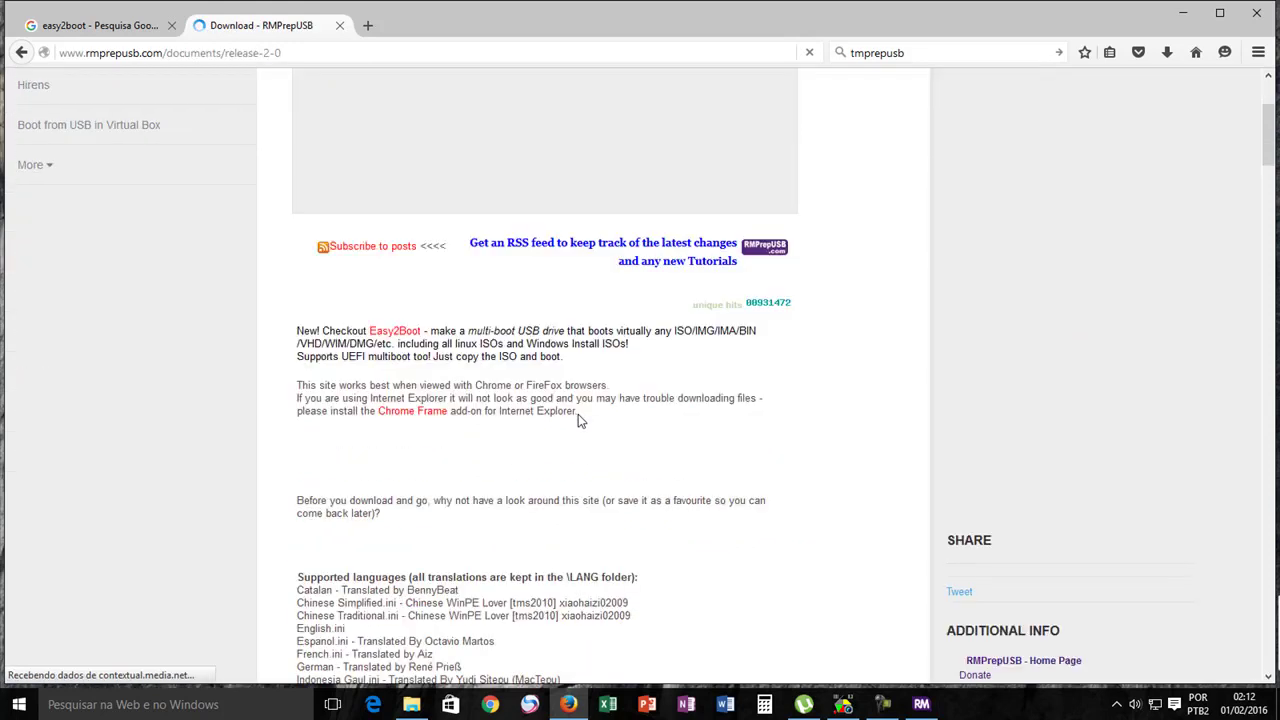
scroll(578, 416, "down", 10)
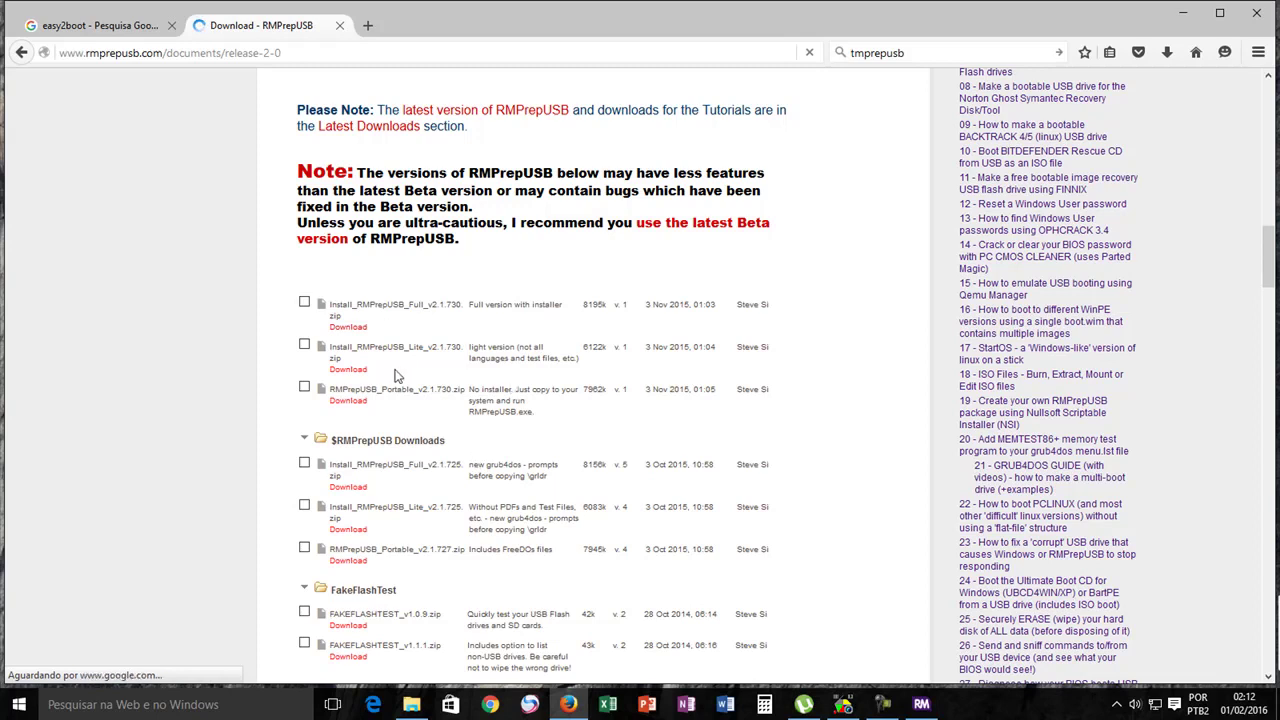
scroll(397, 372, "up", 1)
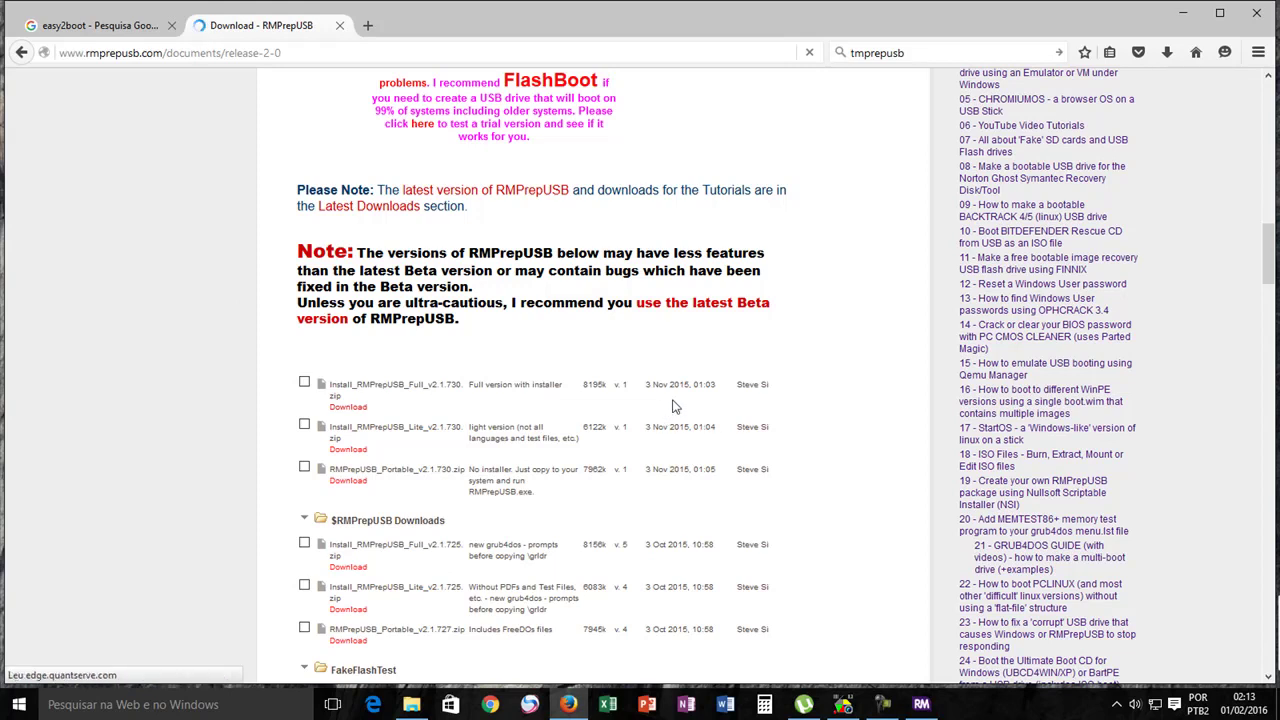
- Select Install_RMPrepUSB_Full_v2.1.730.zip and request its download, cancel the download prompt and minimize the browser
left_click(305, 382)
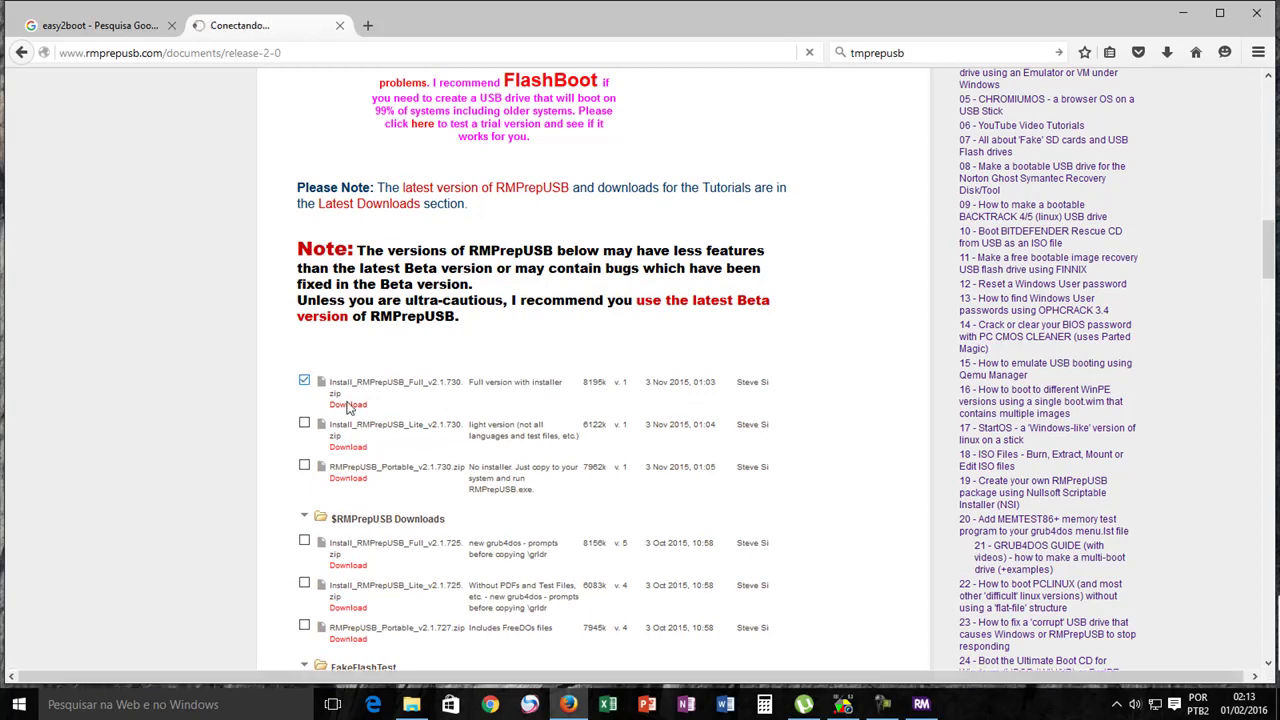
left_click(348, 405)
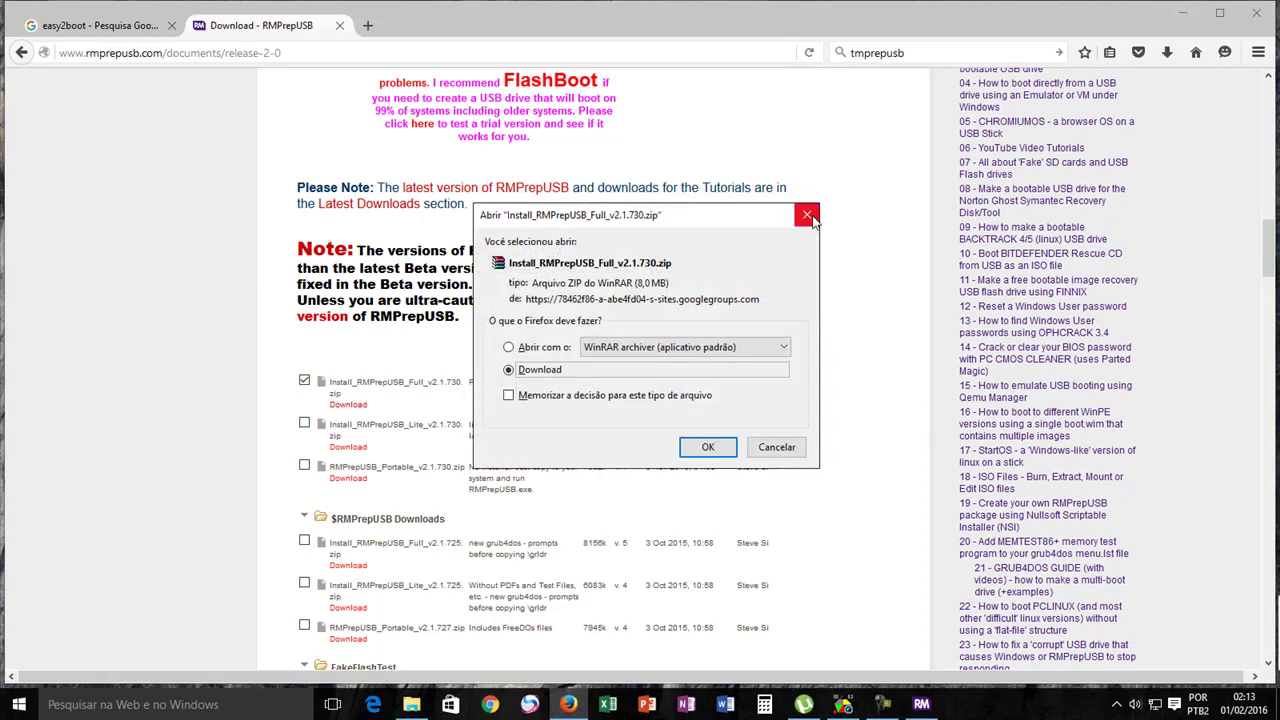
left_click(772, 447)
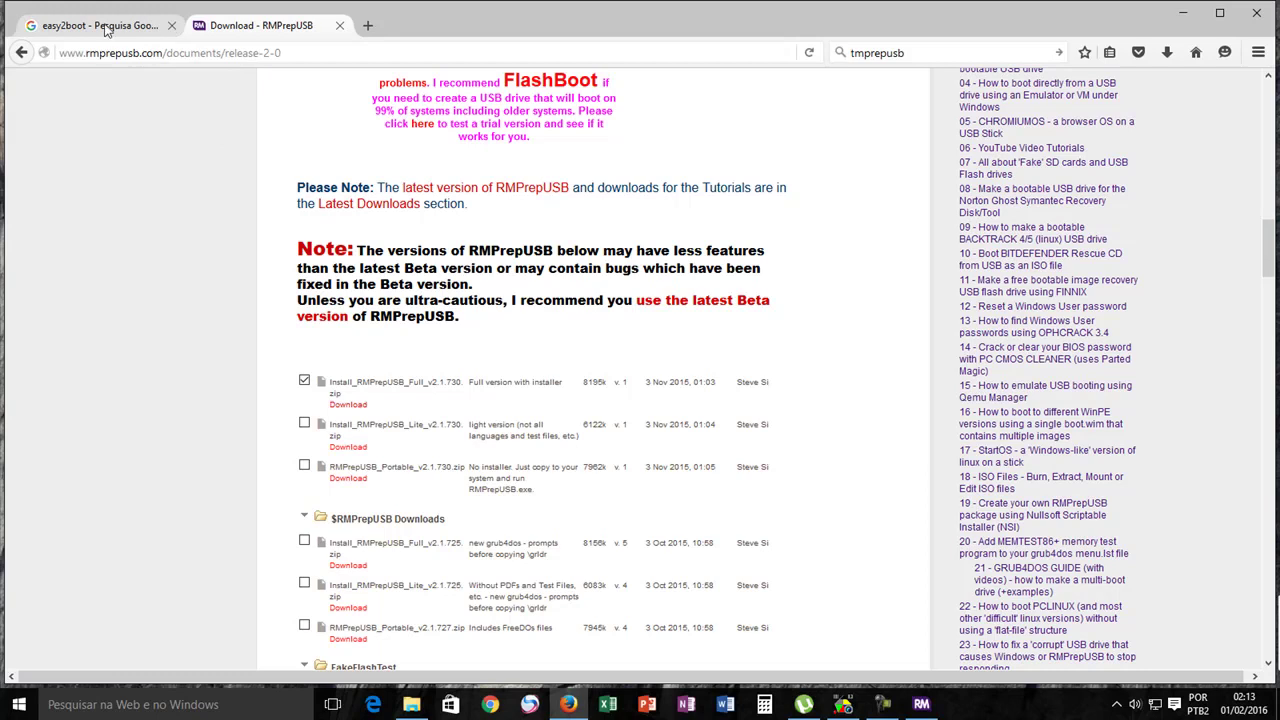
left_click(1183, 17)
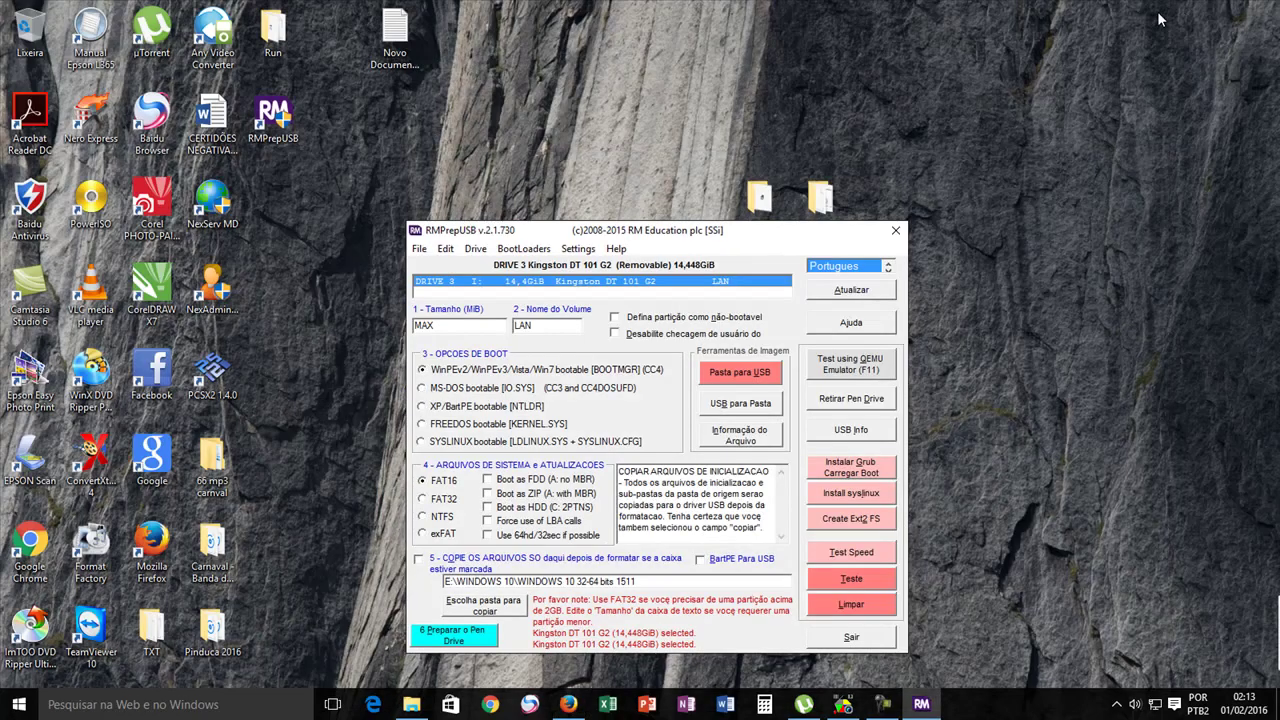
- Move the RMPrepUSB window clear of the two installer folders on the desktop and select the Easy2Boot folder
left_click_drag(741, 240, 906, 251)
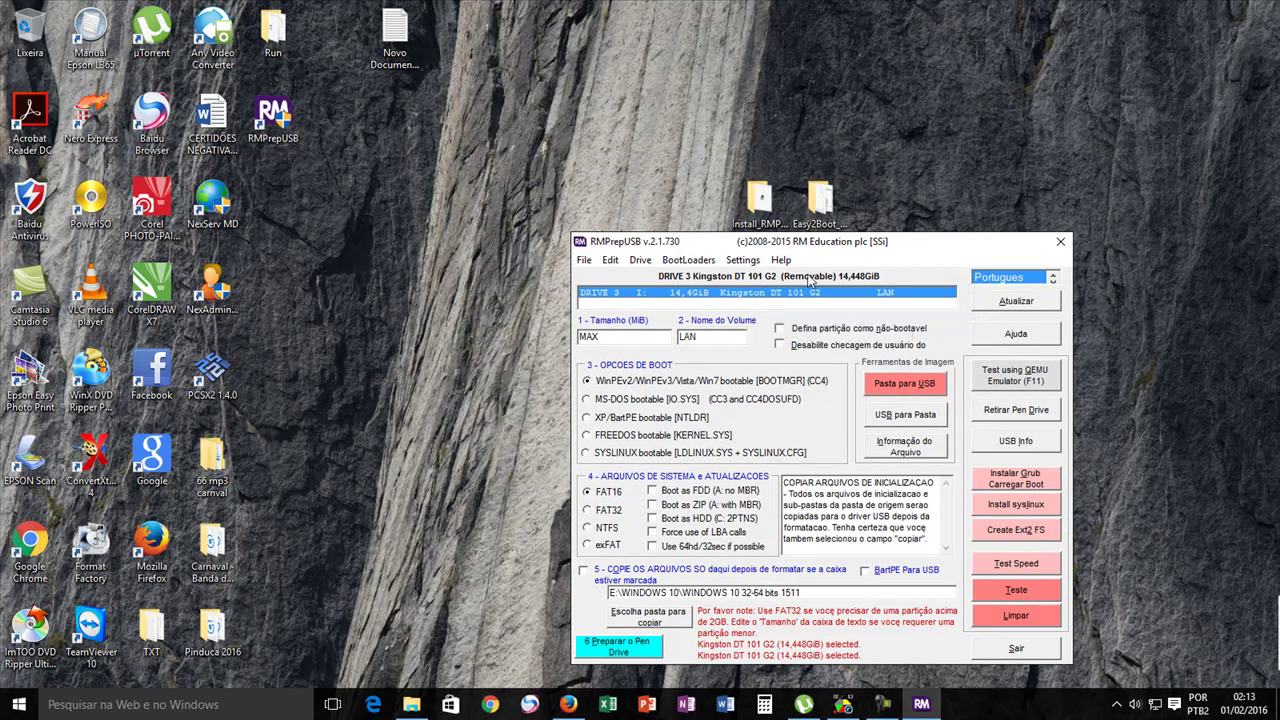
left_click_drag(811, 249, 801, 247)
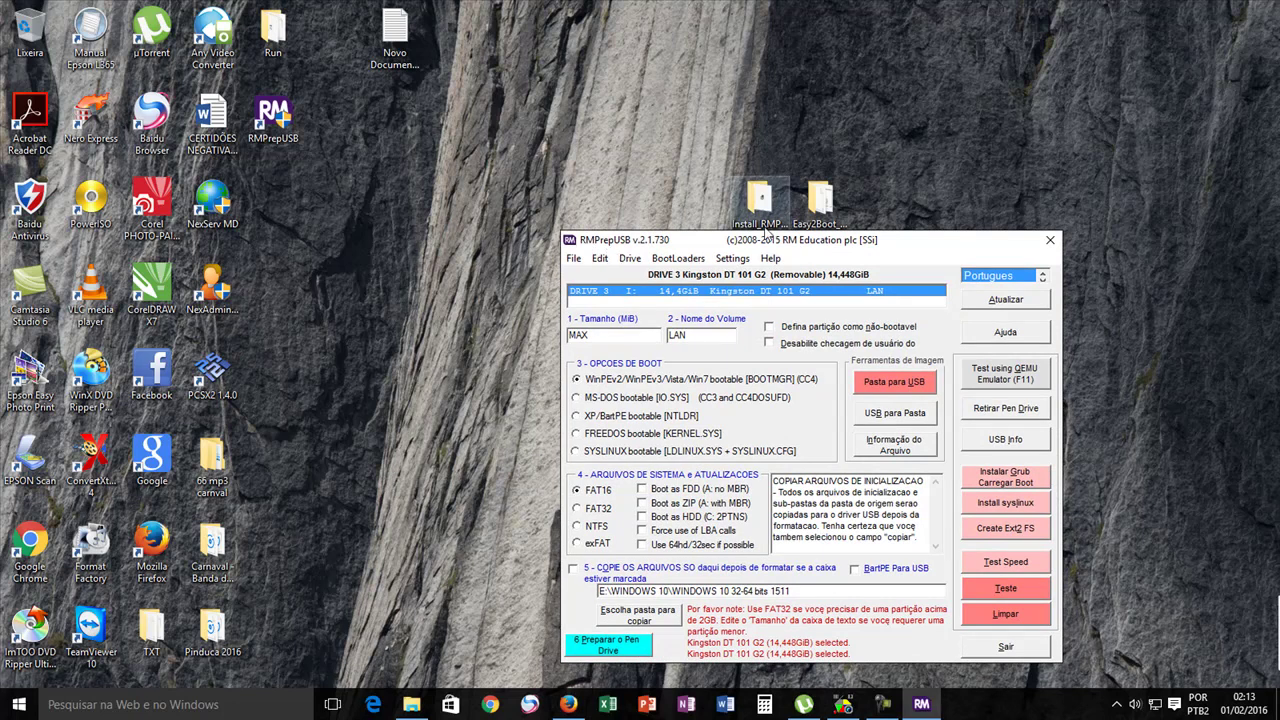
left_click_drag(768, 243, 786, 262)
left_click(814, 205)
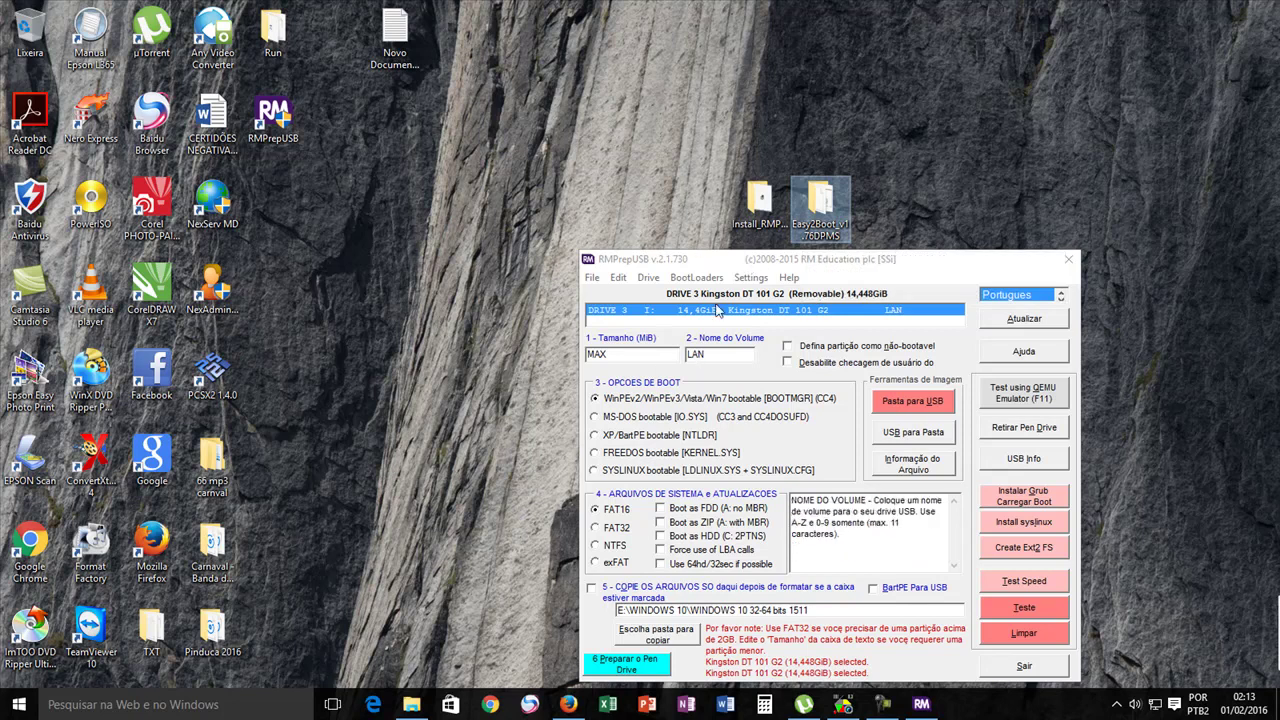
- Switch to Firefox, open the Easy2Boot Downloads page from the search results and find the E2B download links
left_click(568, 704)
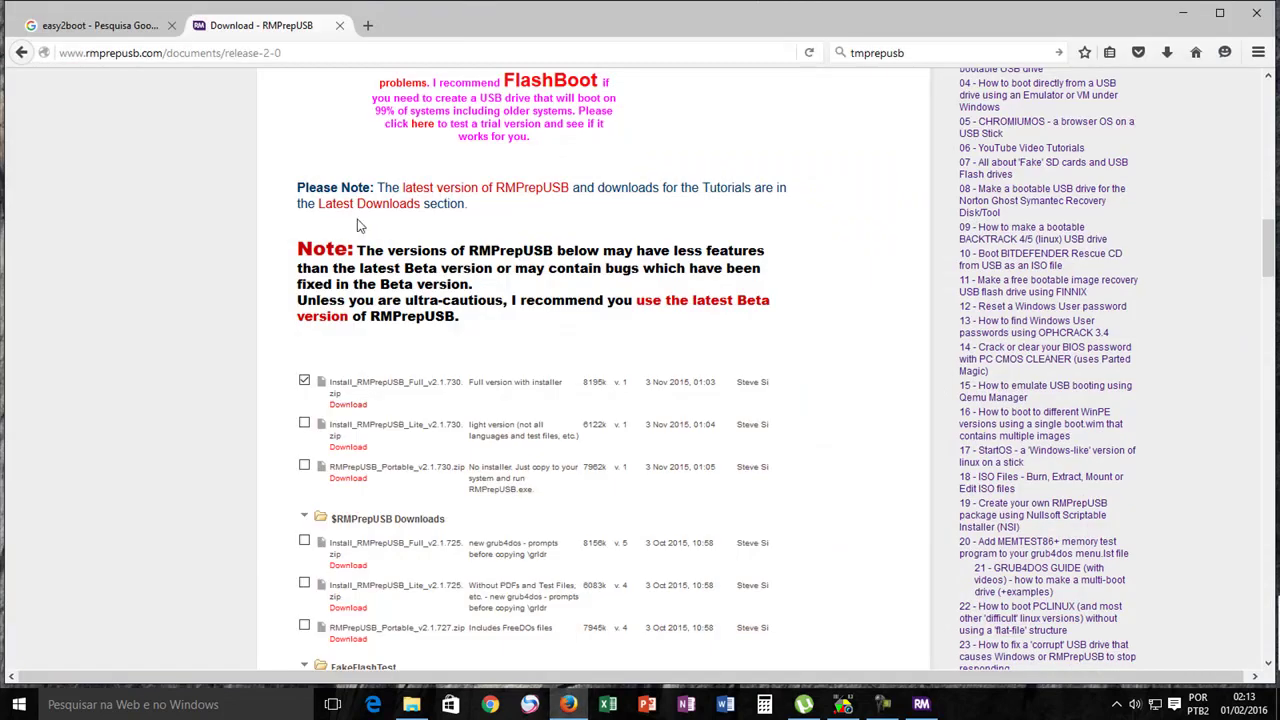
left_click(106, 27)
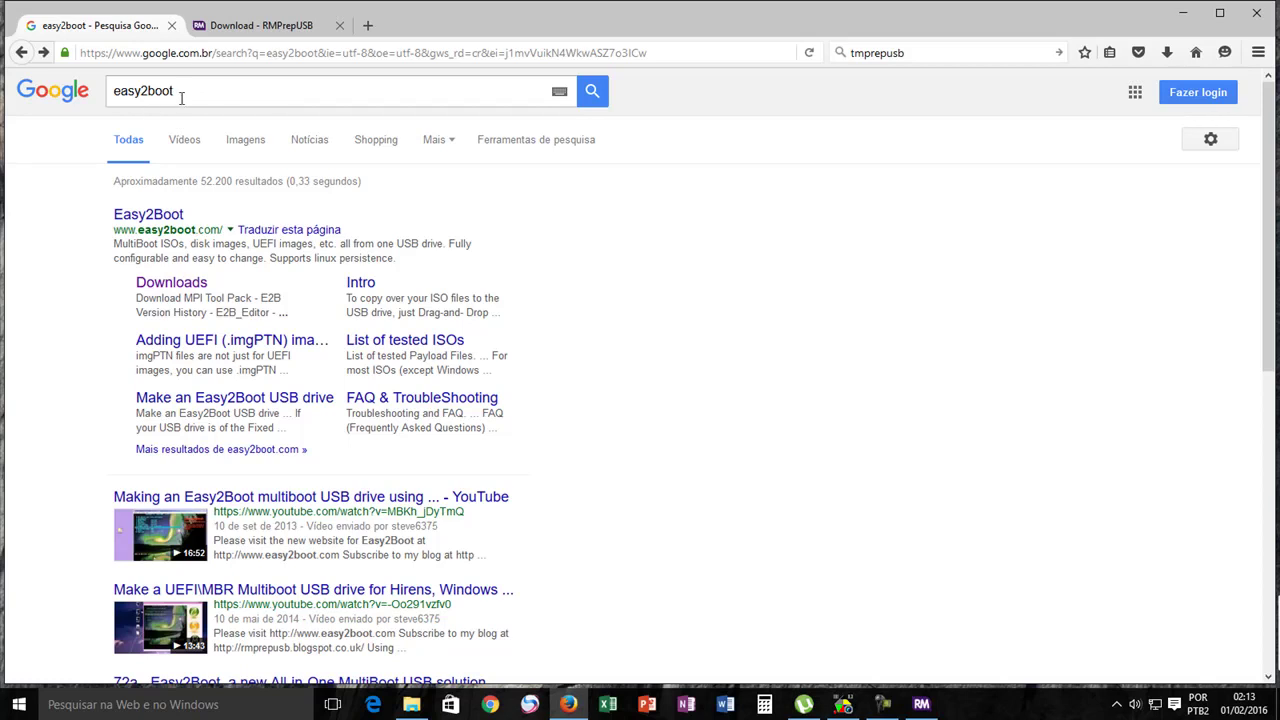
left_click(172, 283)
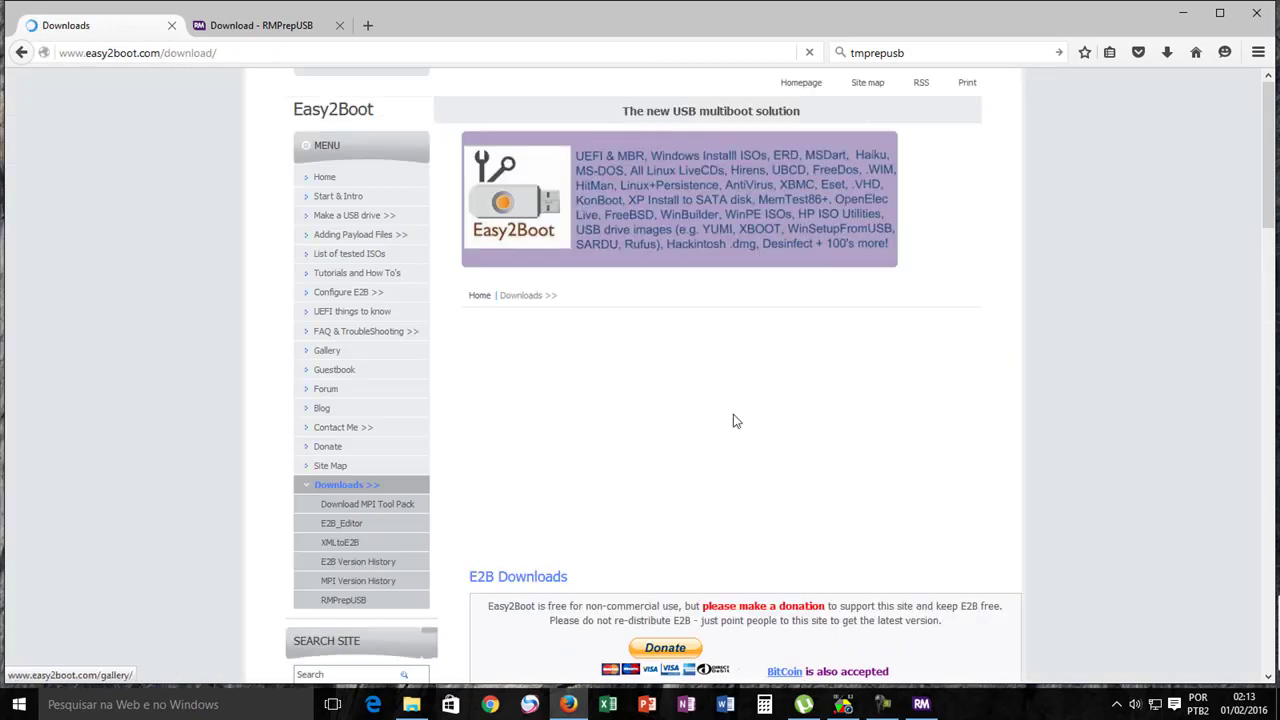
scroll(749, 410, "down", 4)
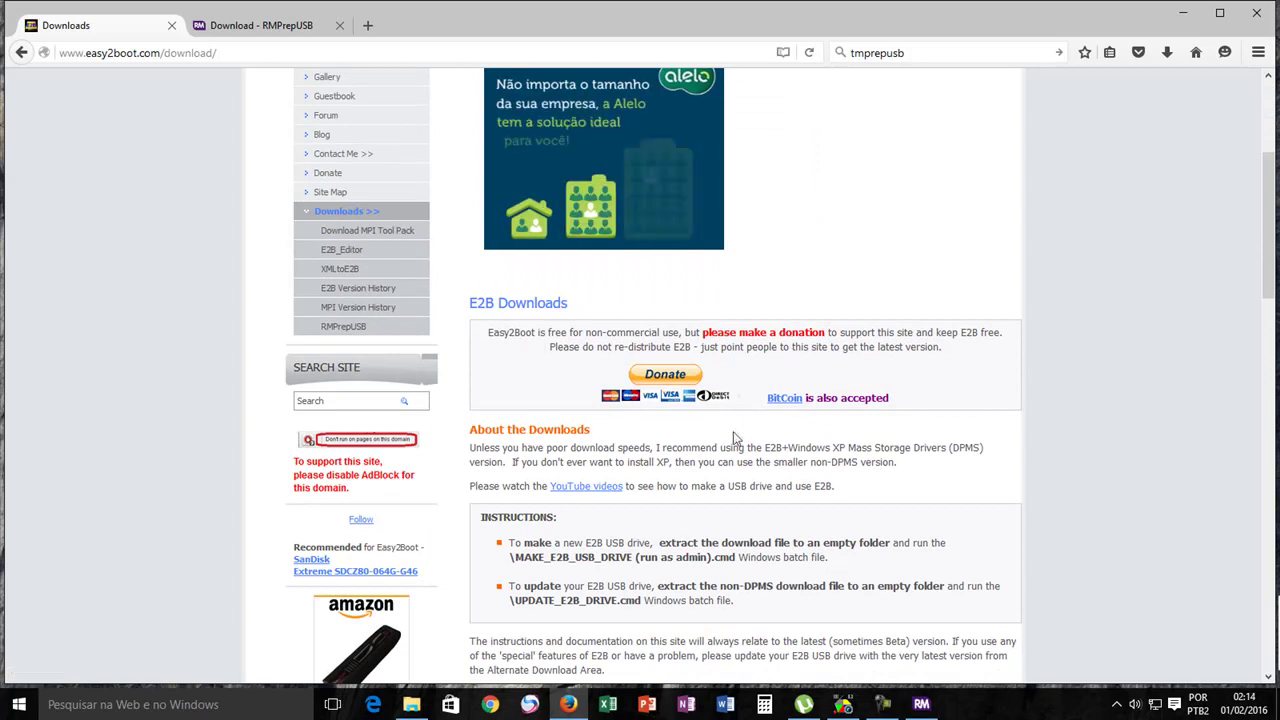
scroll(735, 438, "down", 5)
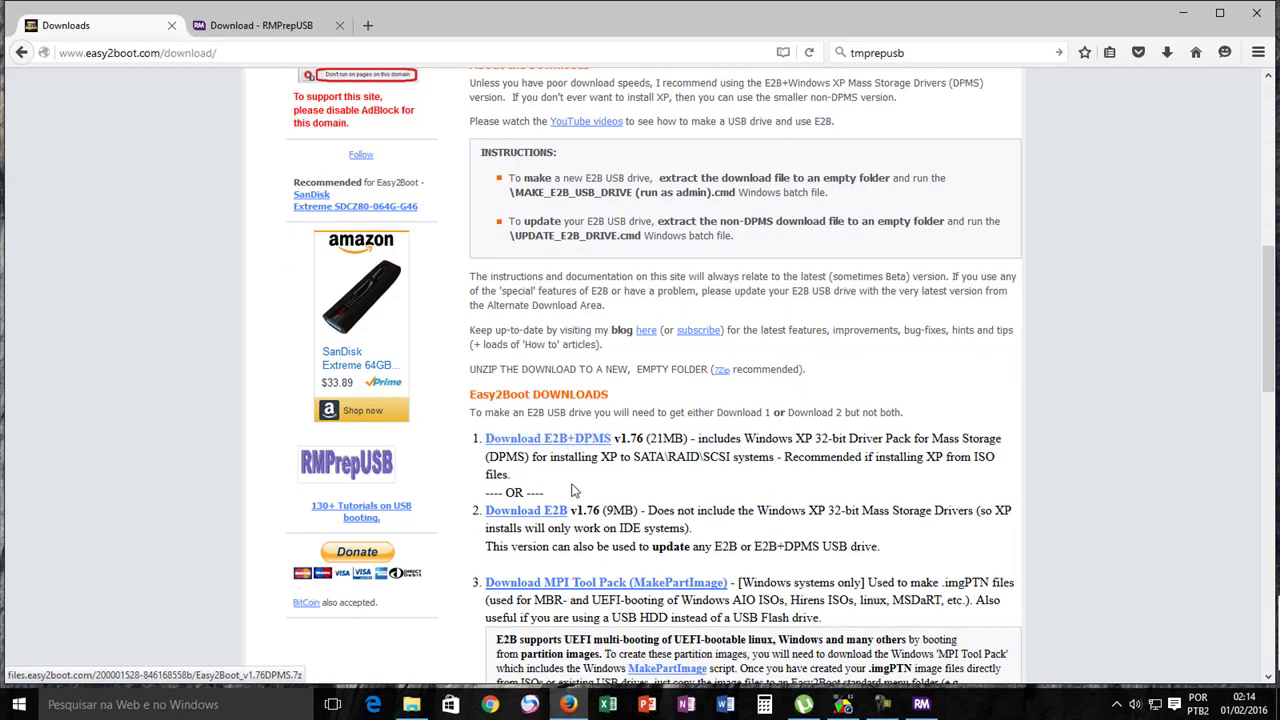
scroll(575, 485, "down", 3)
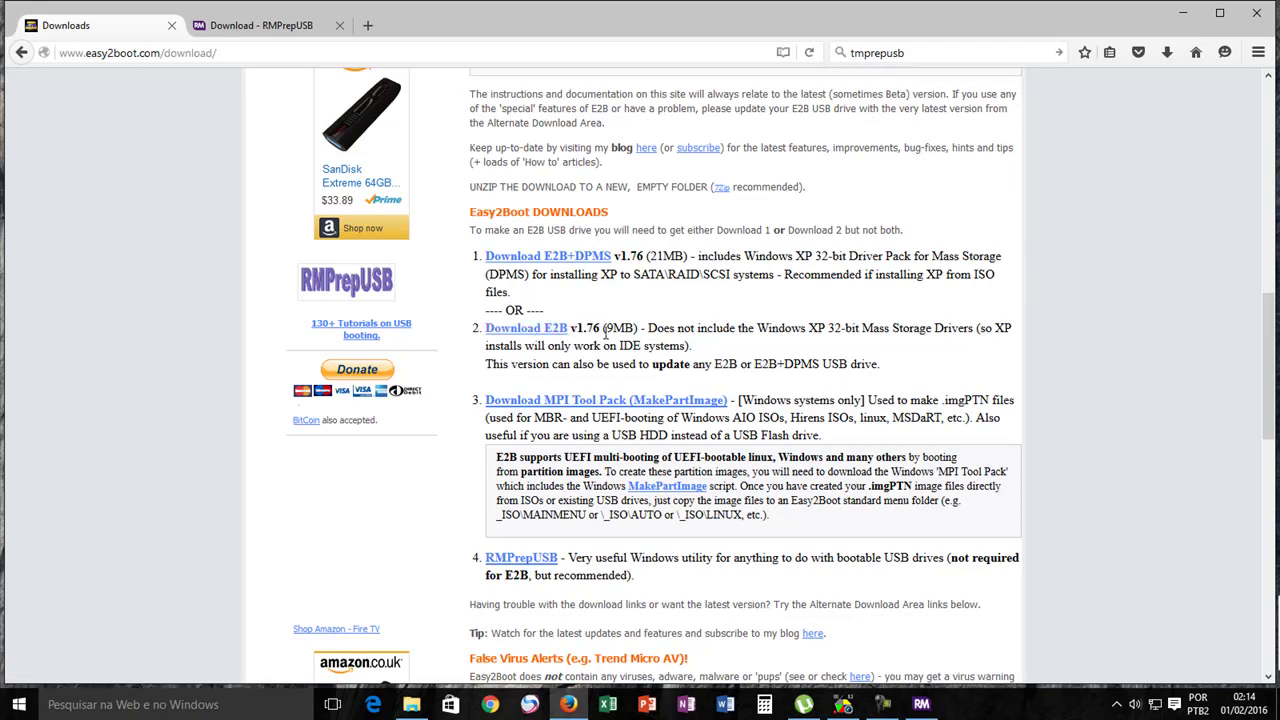
- Request the download of Easy2Boot_v1.76.7z, cancel the download prompt and minimize the browser
left_click(549, 332)
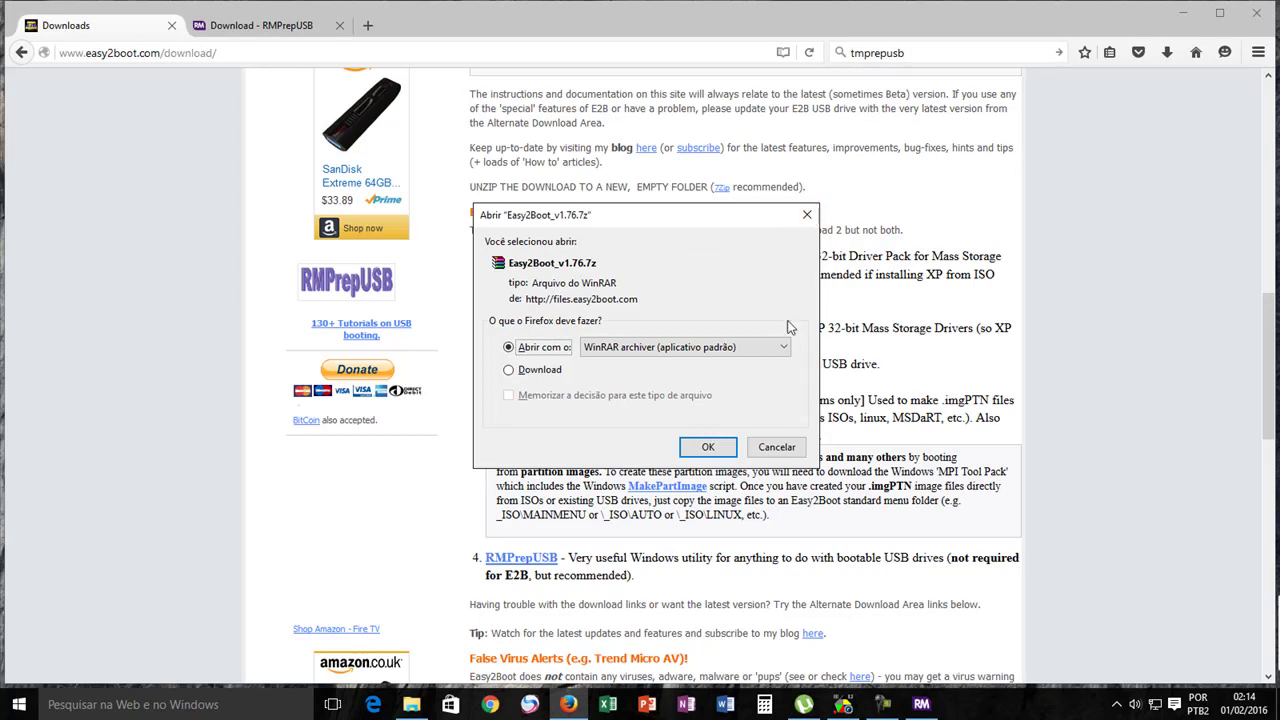
left_click(777, 447)
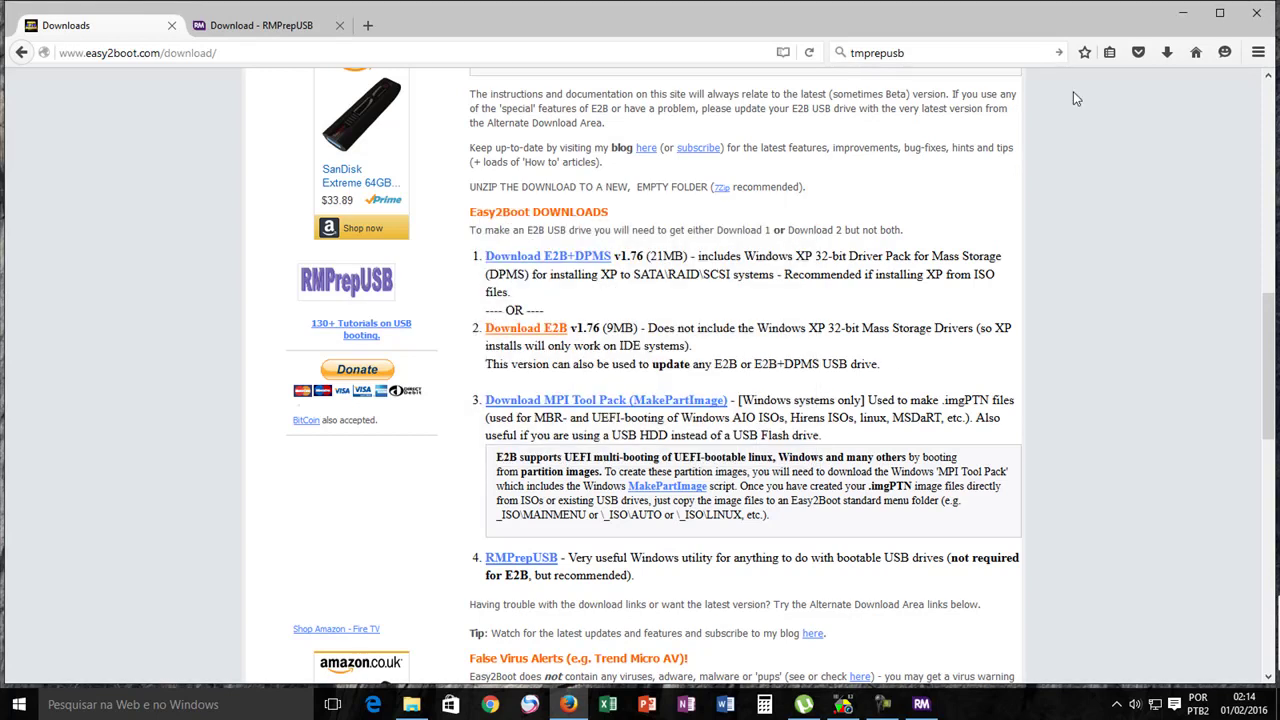
left_click(1182, 14)
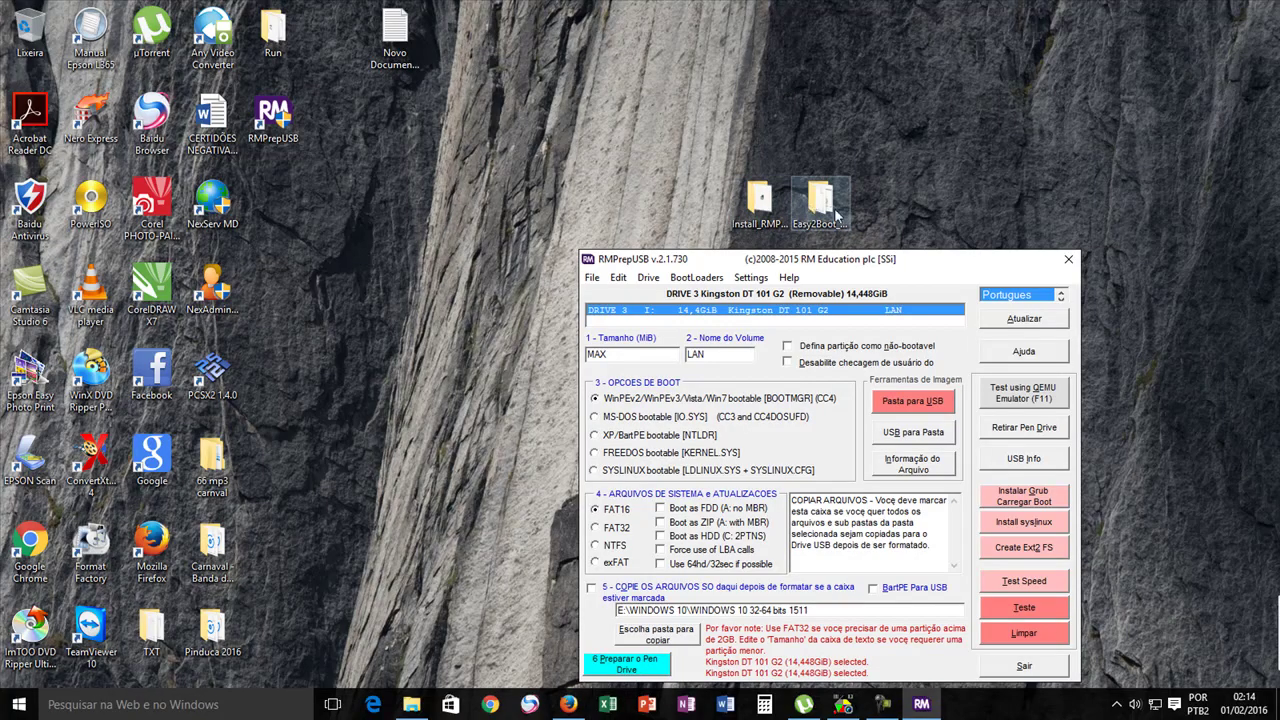
- Move the RMPrepUSB installer folder away from the Easy2Boot folder, then open Easy2Boot_v1.76DPMS in a smaller window over the desktop
left_click_drag(776, 208, 728, 186)
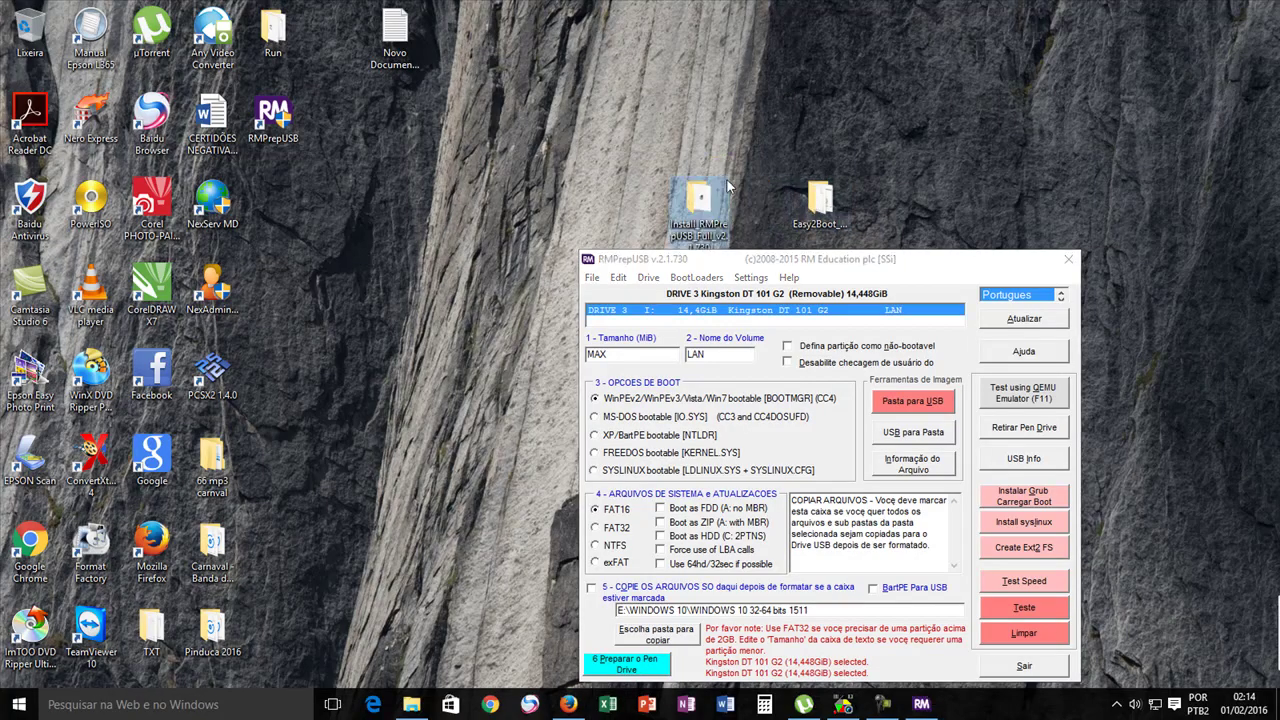
double_click(815, 203)
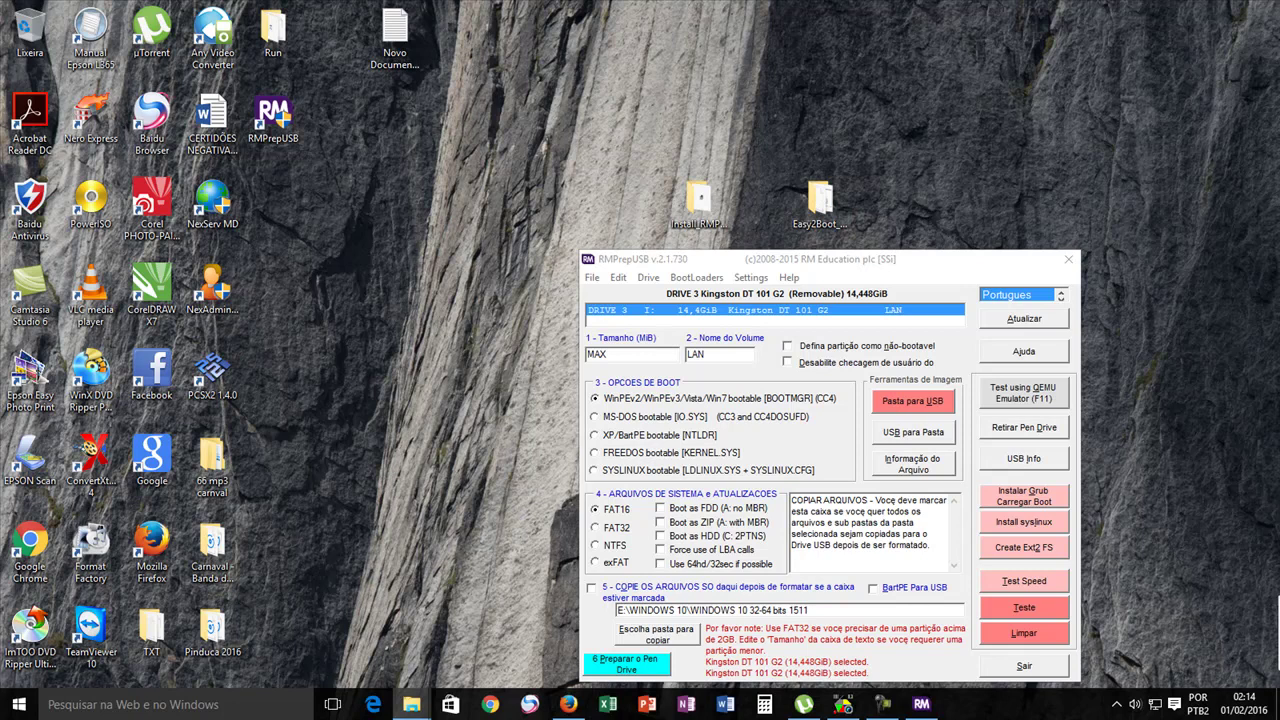
left_click_drag(1246, 35, 629, 112)
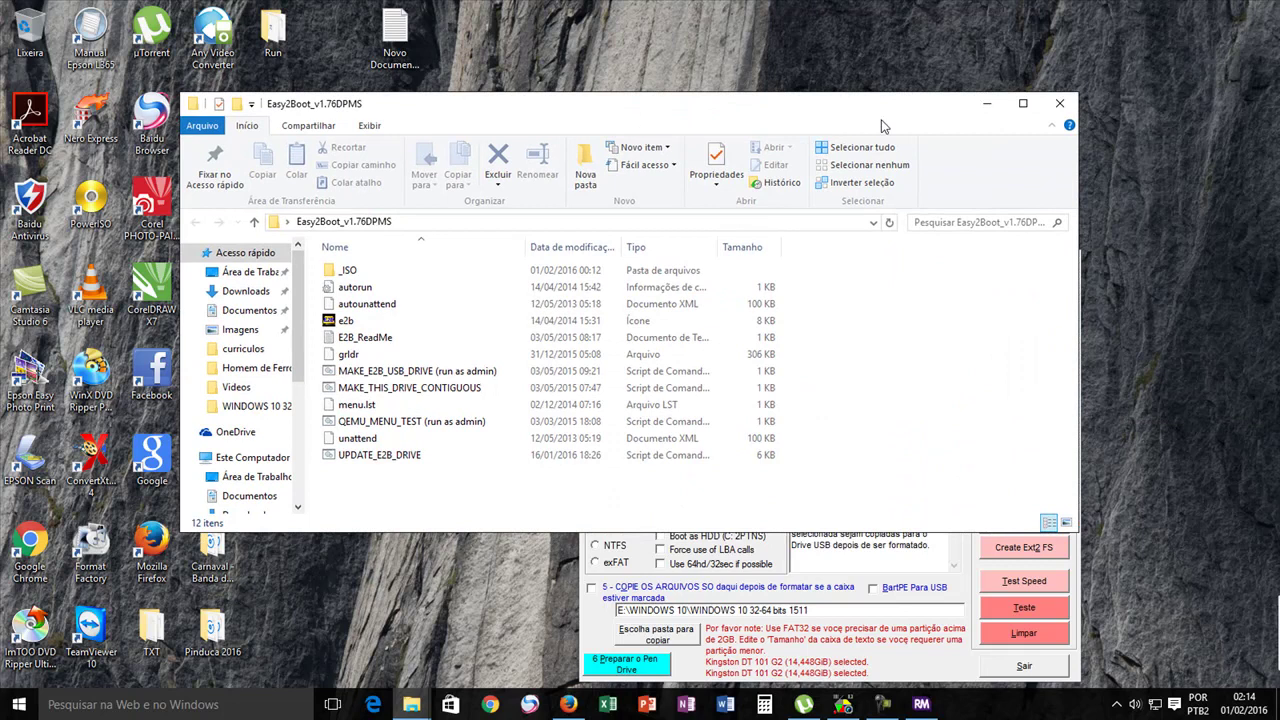
- Review the Easy2Boot_v1.76DPMS folder, then find the installer in the Install_RMPrepUSB_Full_v2.1.730 folder and close both folders
left_click(1022, 103)
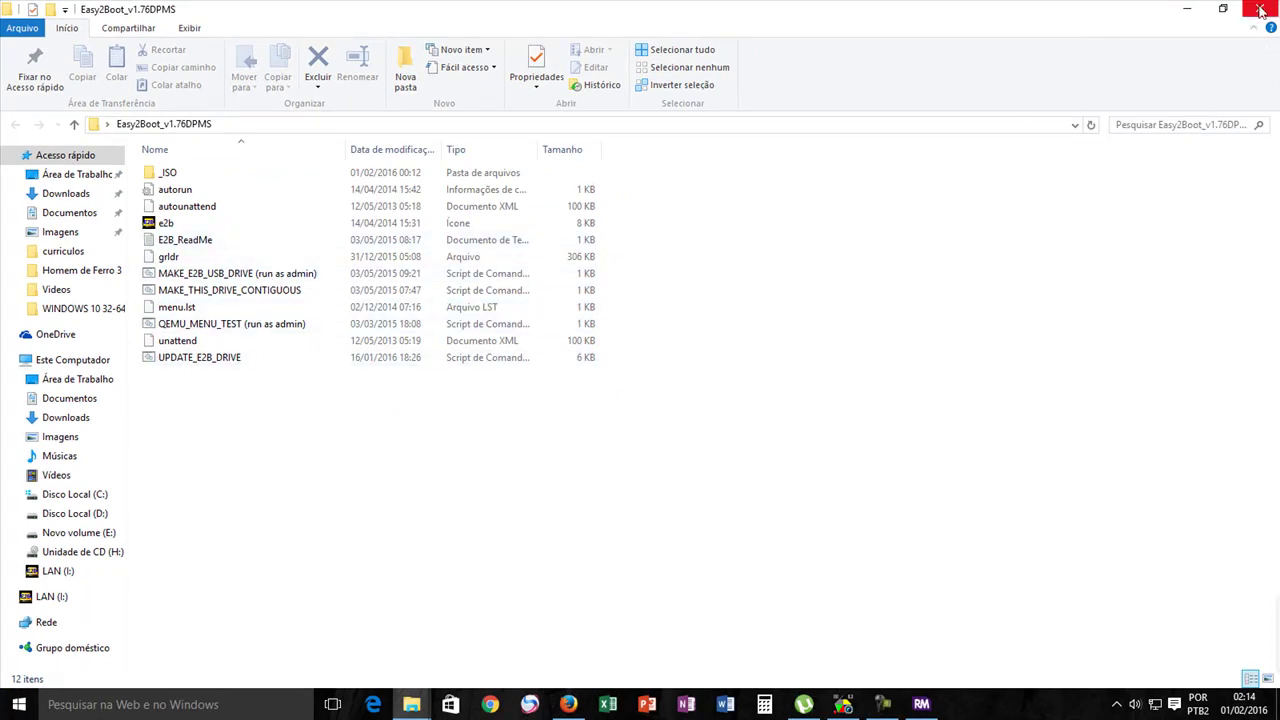
left_click(1261, 10)
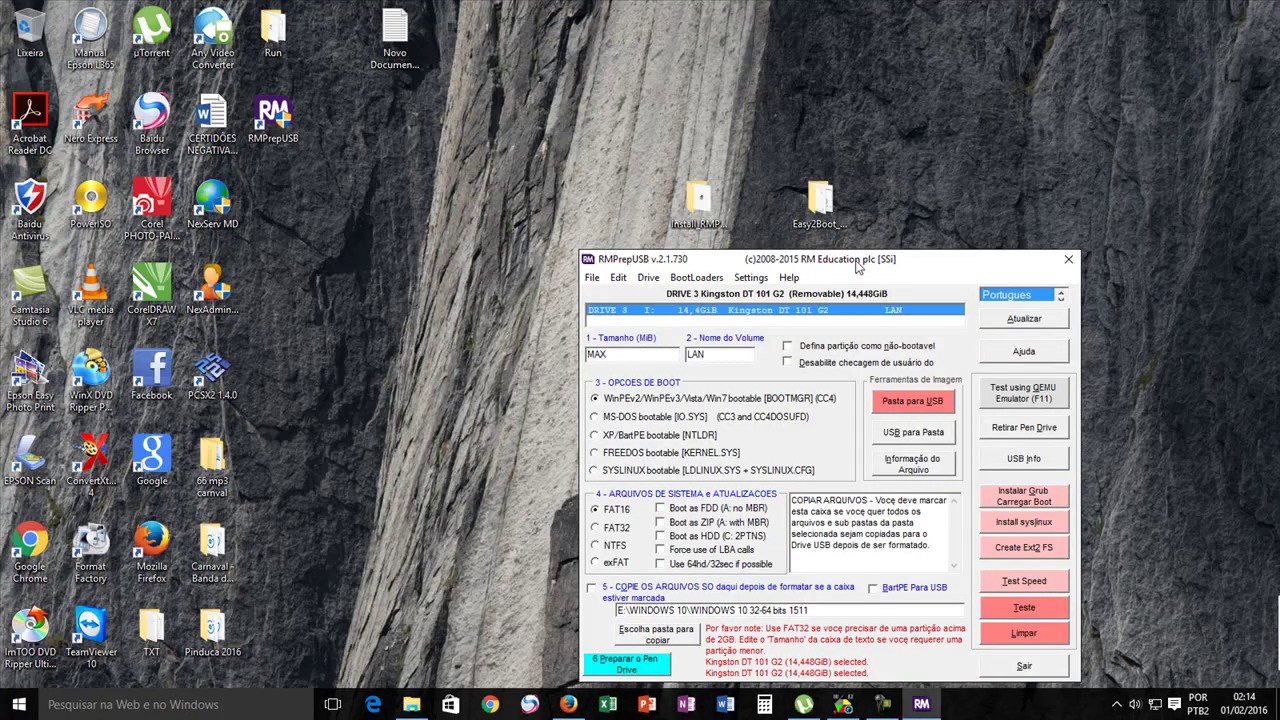
double_click(699, 205)
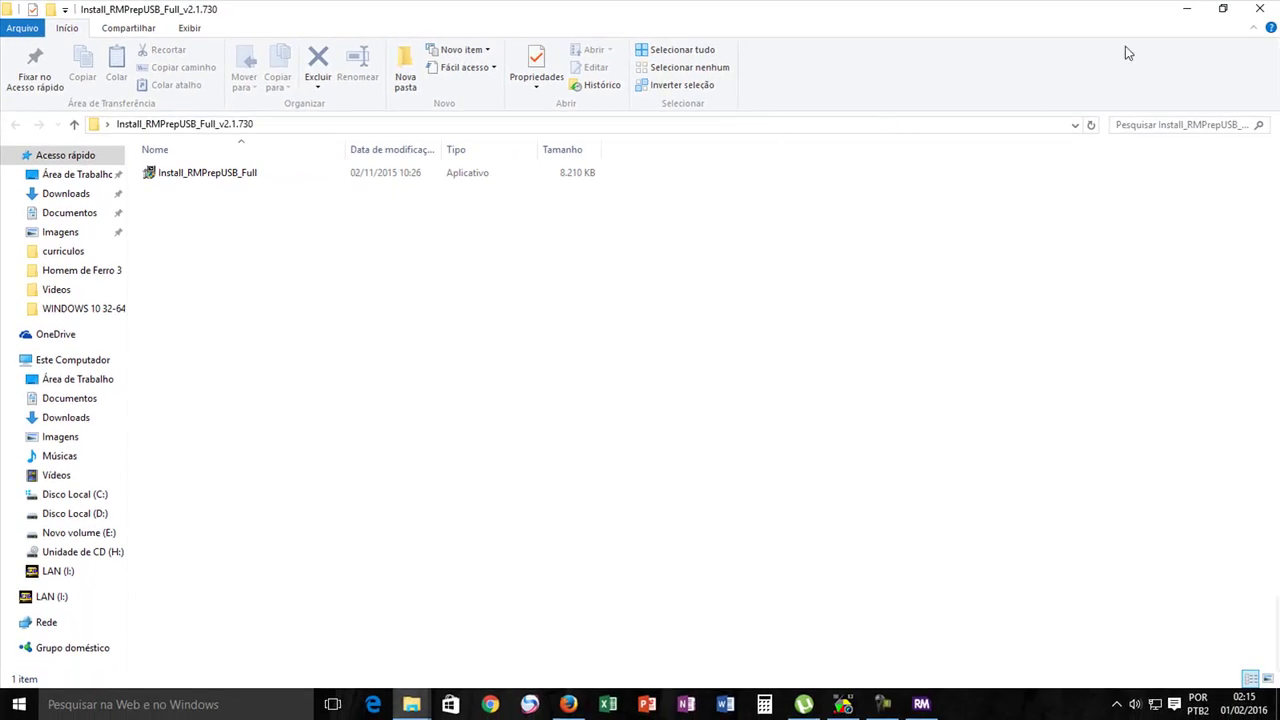
left_click(224, 180)
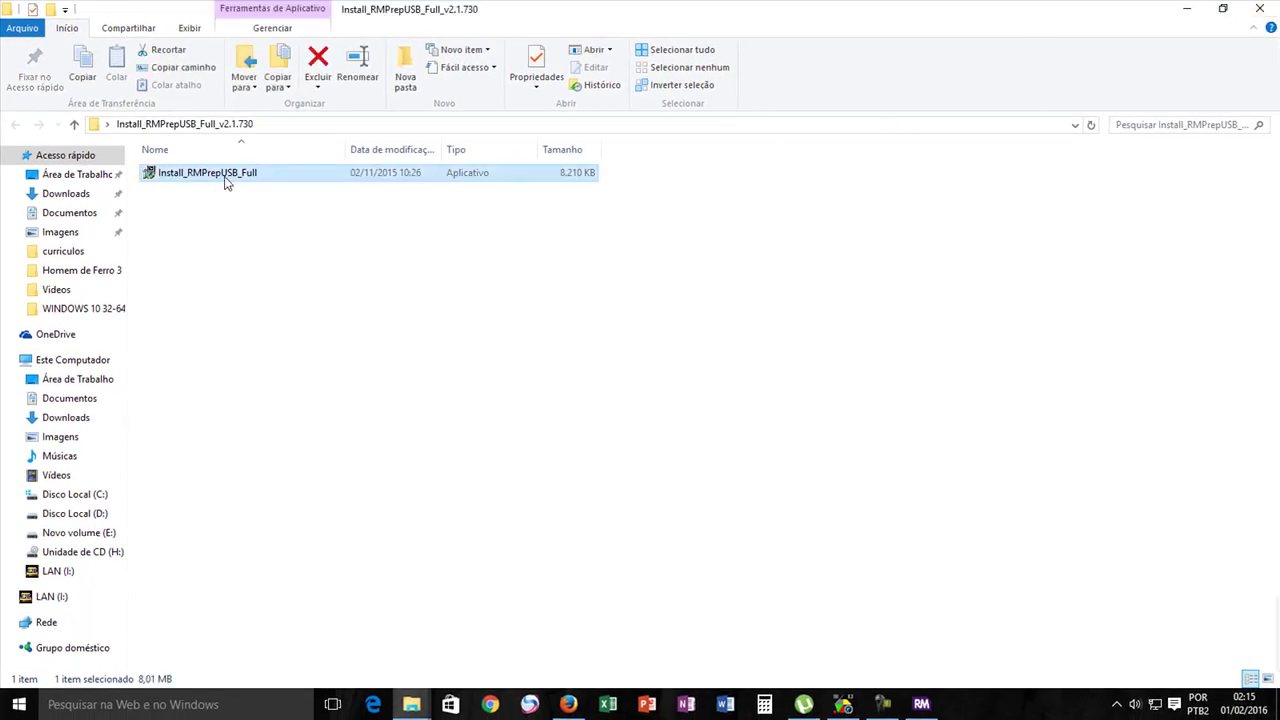
left_click(1260, 9)
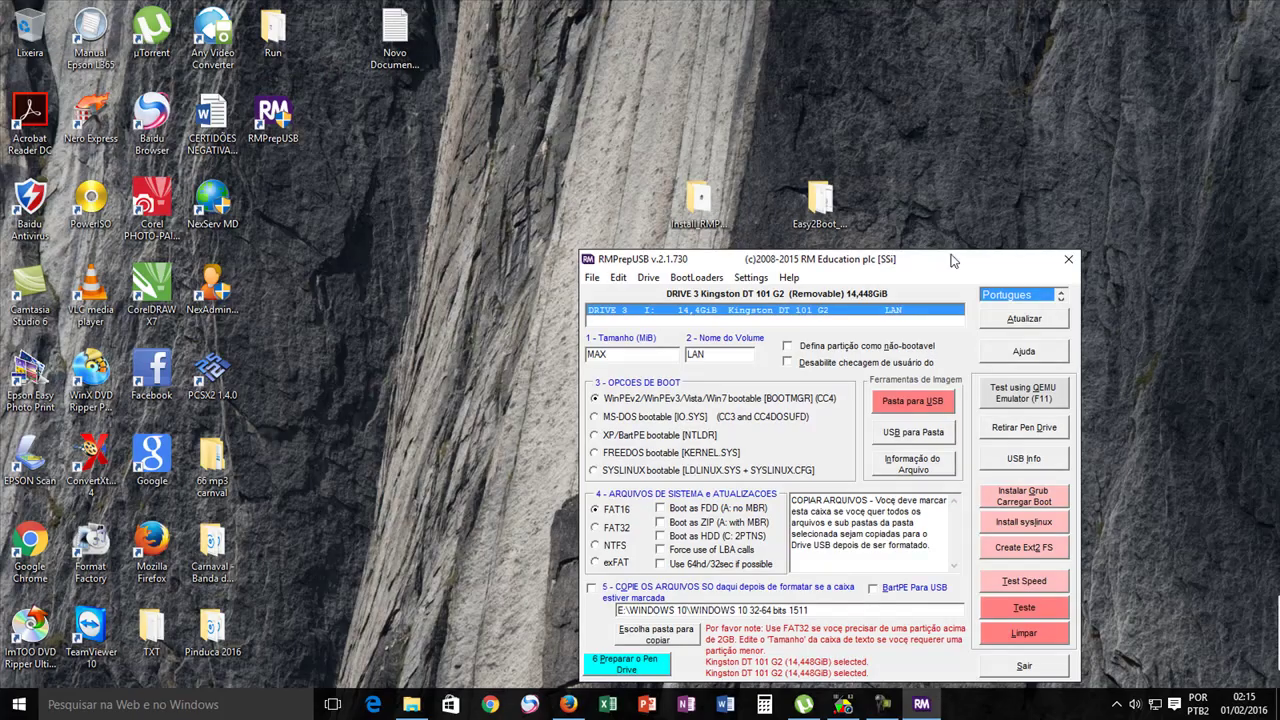
- Set the pen drive's file system to NTFS and enable the Boot as HDD (C: 2PTNS) option in RMPrepUSB
left_click_drag(953, 260, 843, 111)
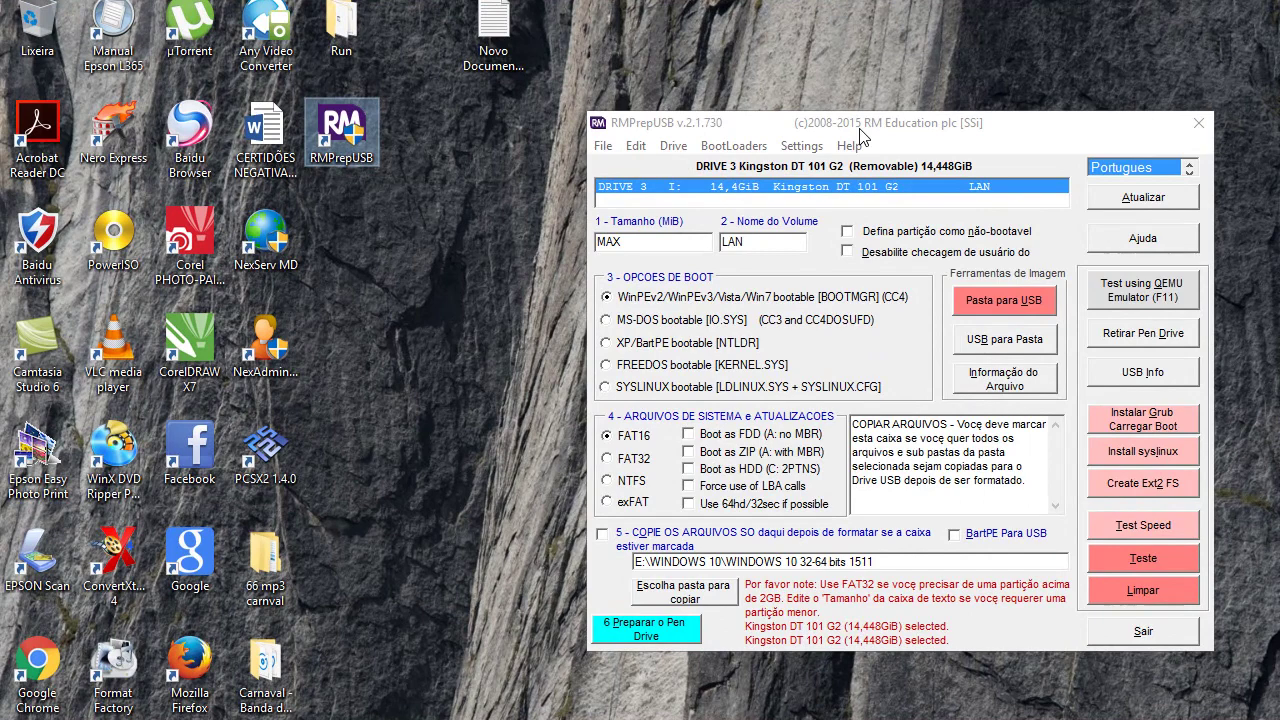
left_click_drag(812, 119, 849, 185)
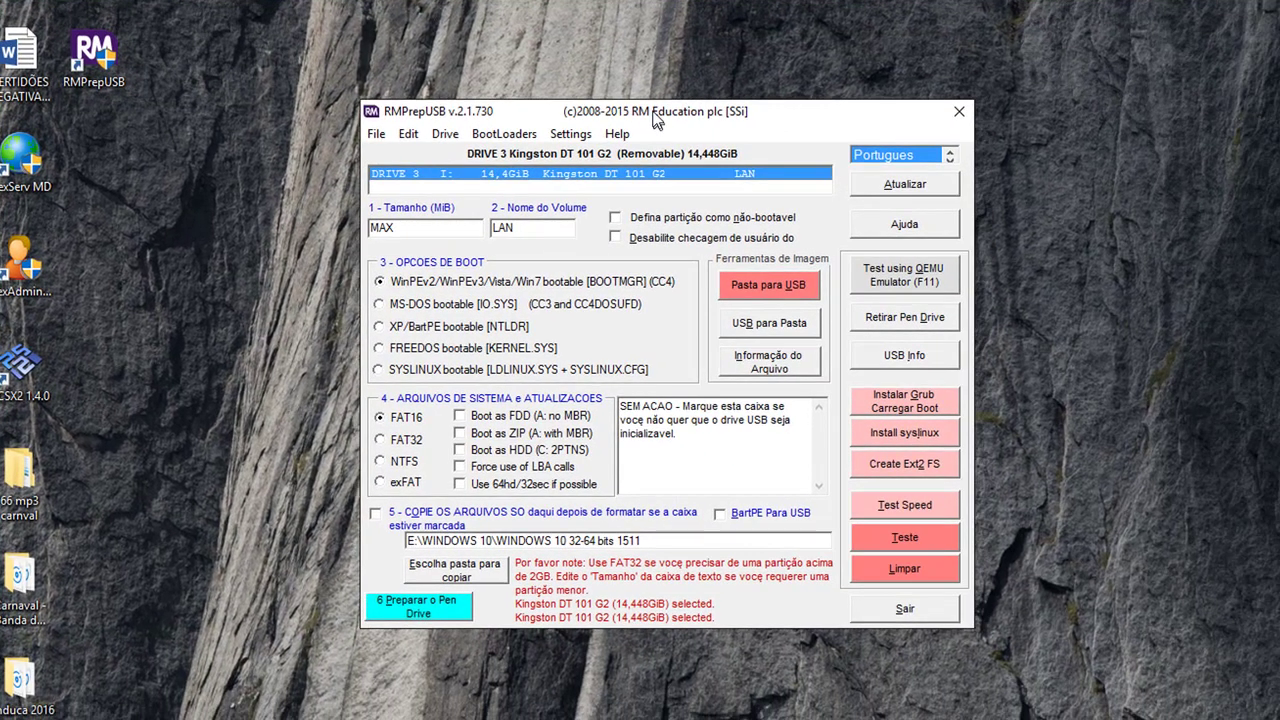
left_click_drag(655, 118, 619, 112)
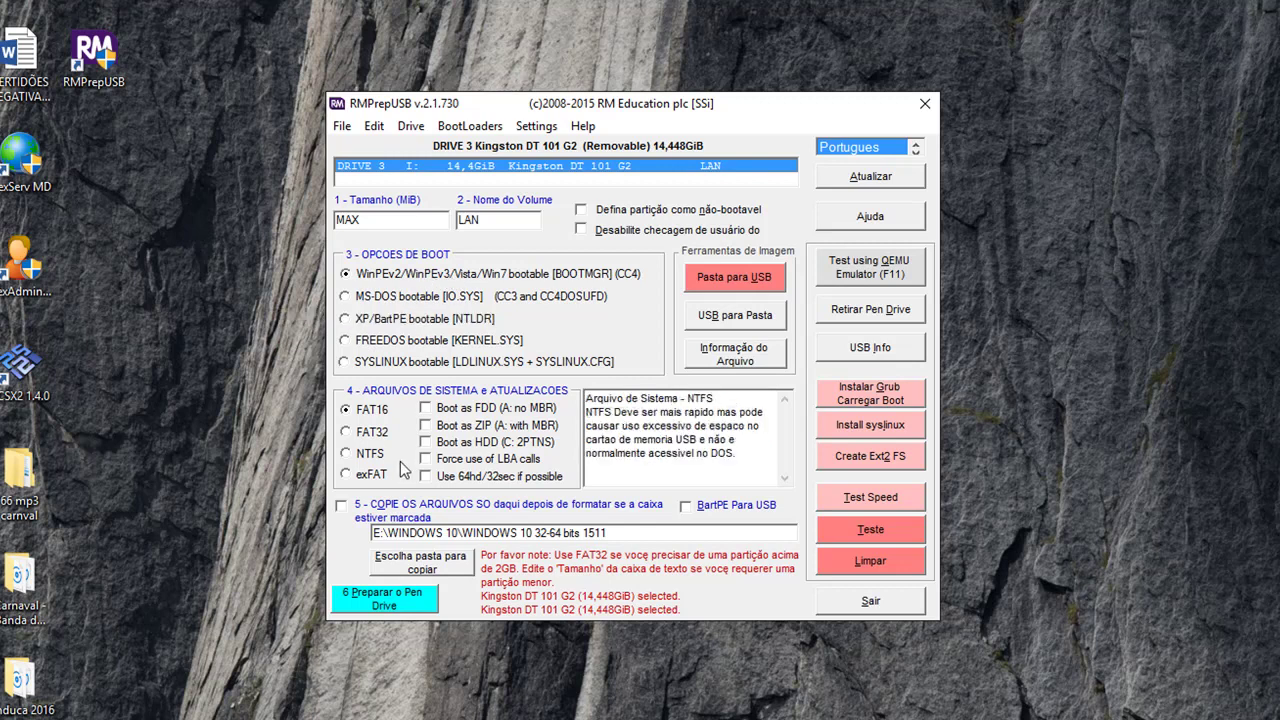
left_click(349, 431)
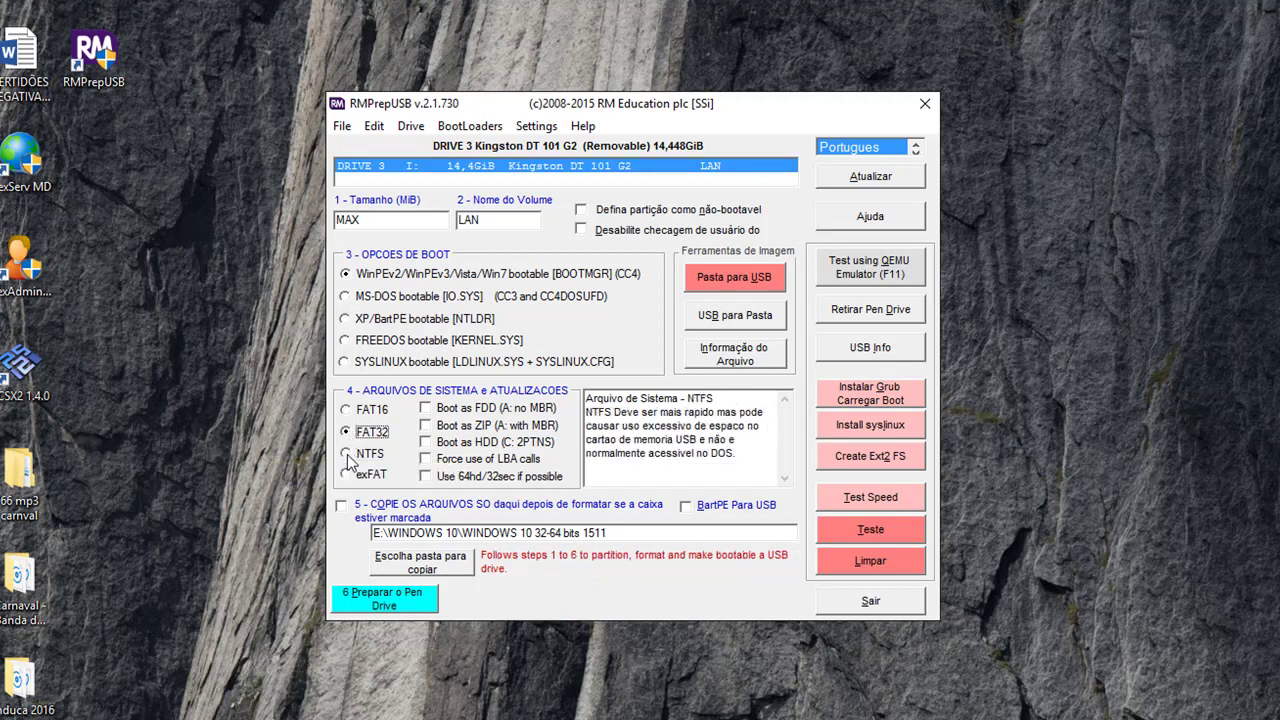
left_click(347, 455)
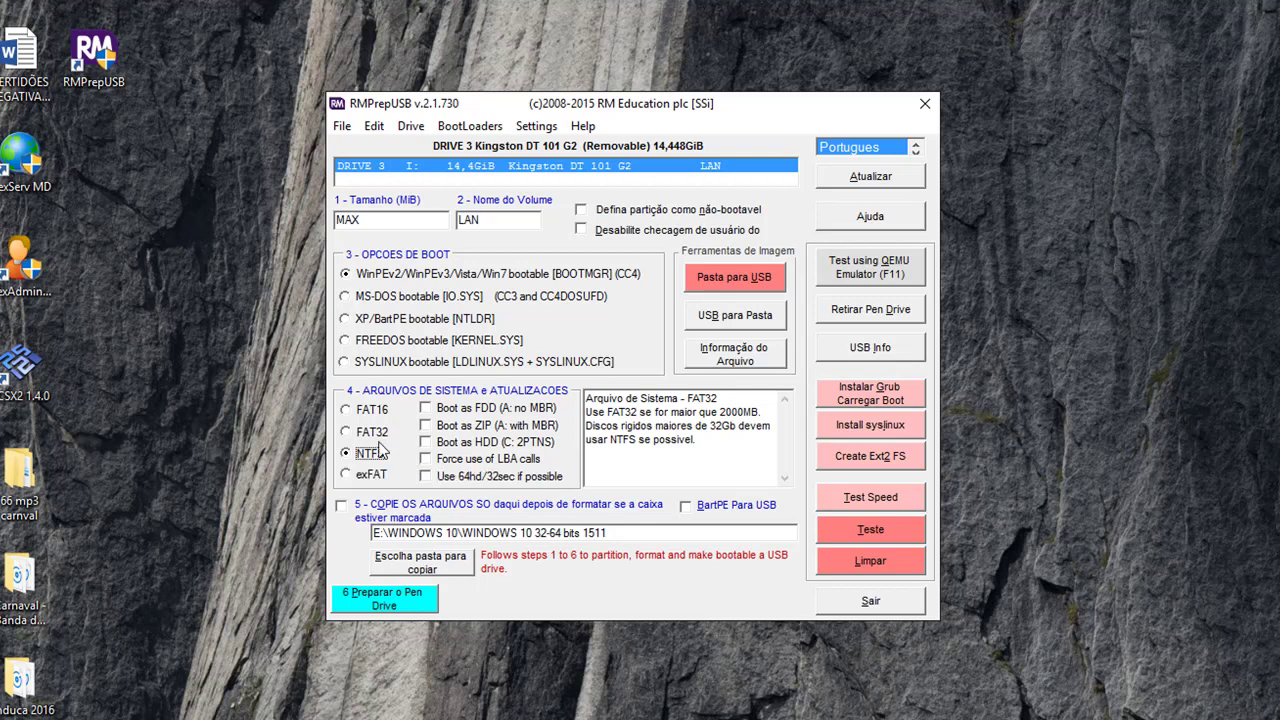
left_click(383, 452)
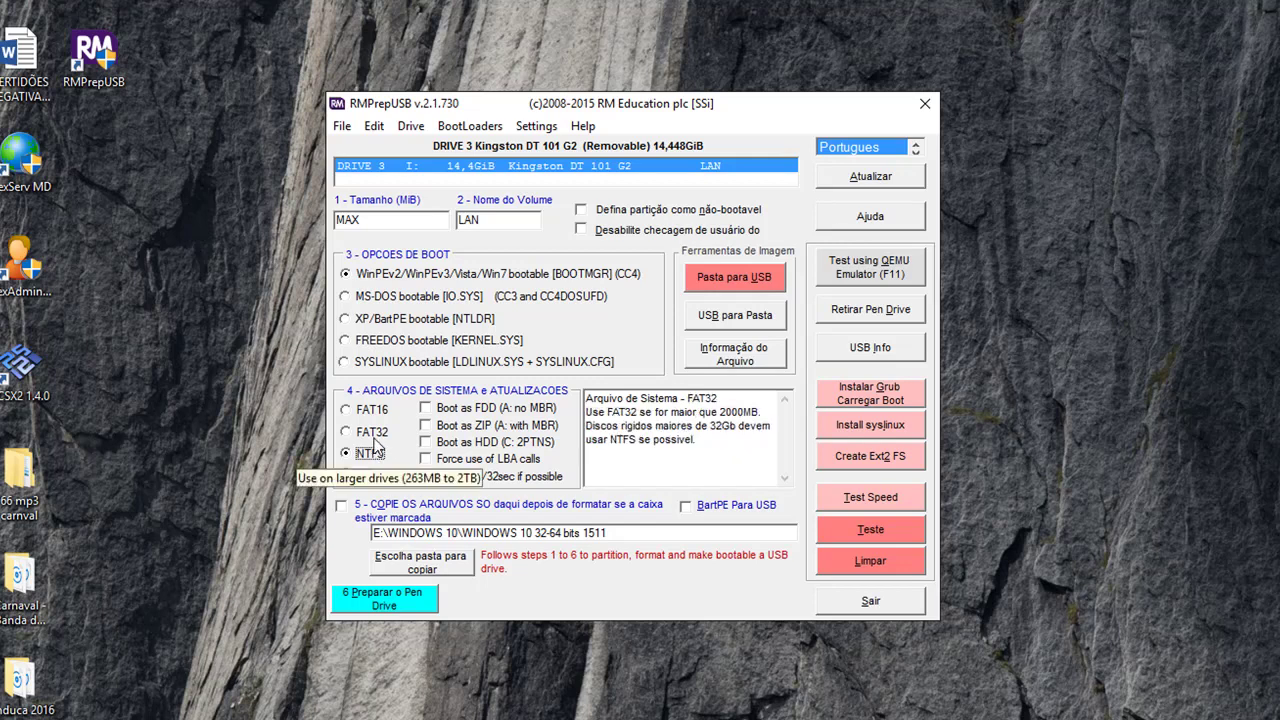
left_click(425, 443)
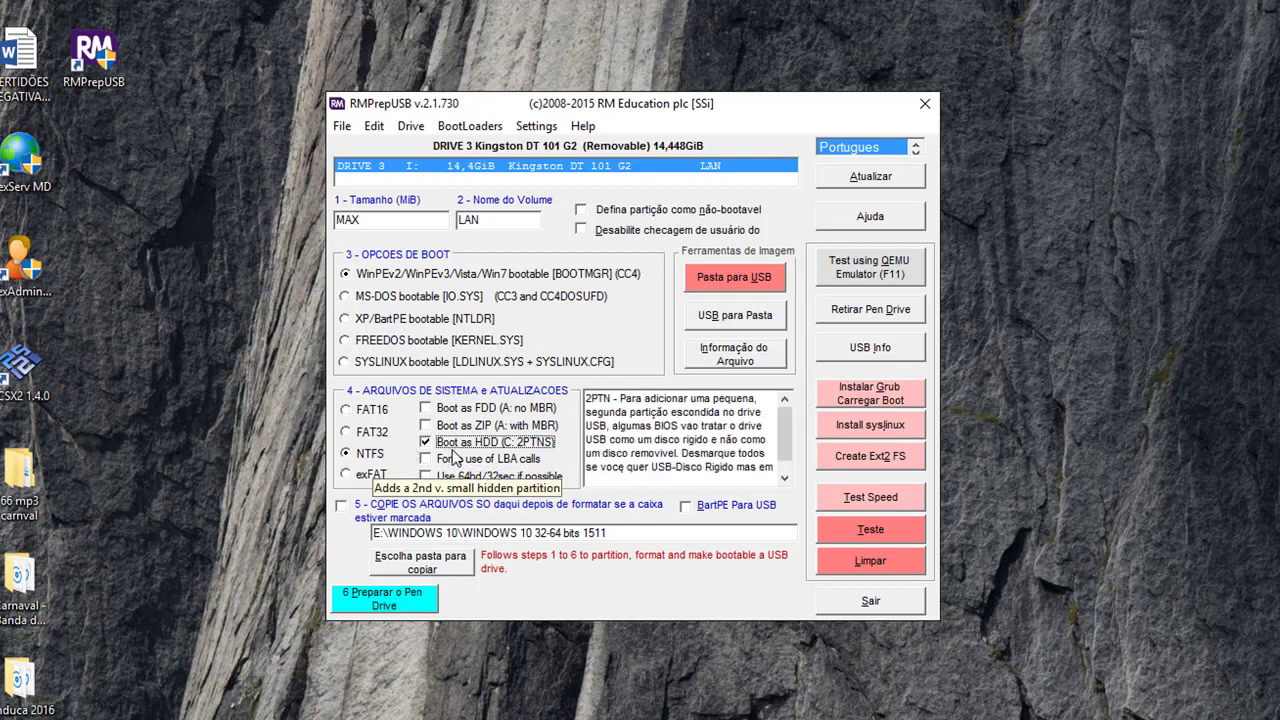
- Clear the source folder path and prepare the Kingston DT 101 G2 pen drive, accepting the erasure of all its data
left_click_drag(622, 535, 370, 530)
key("BackSpace")
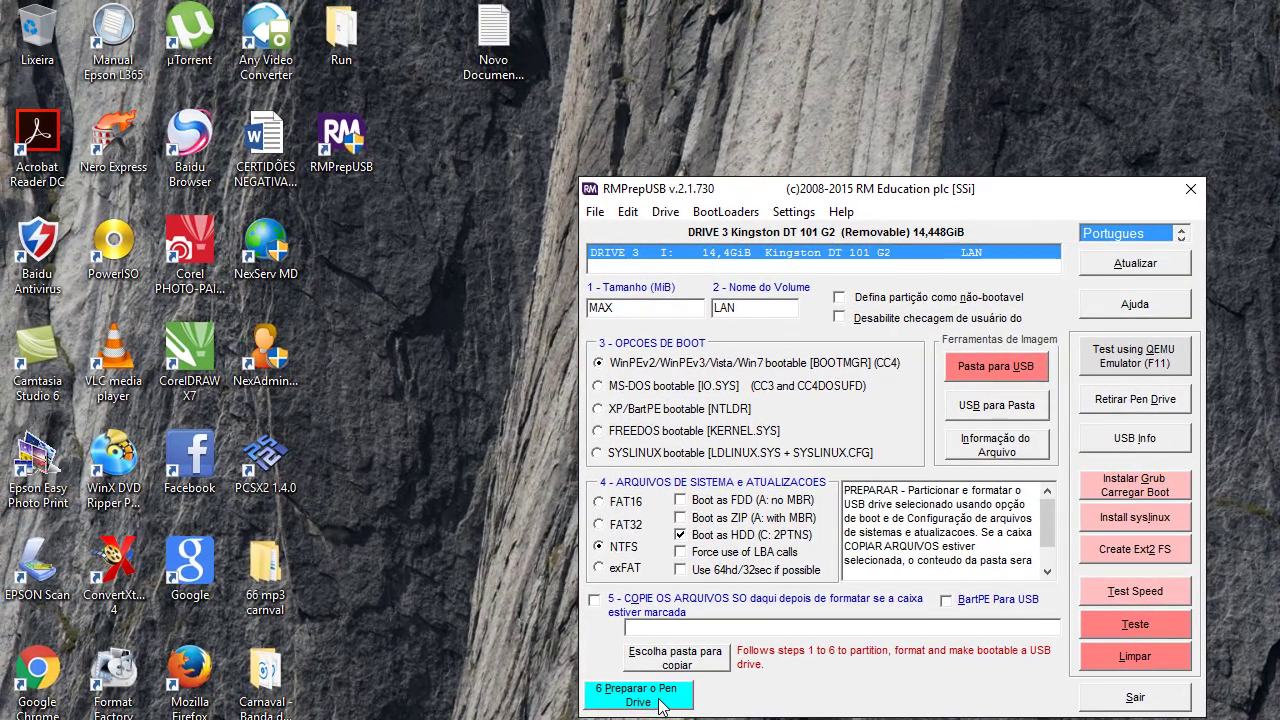
left_click(660, 706)
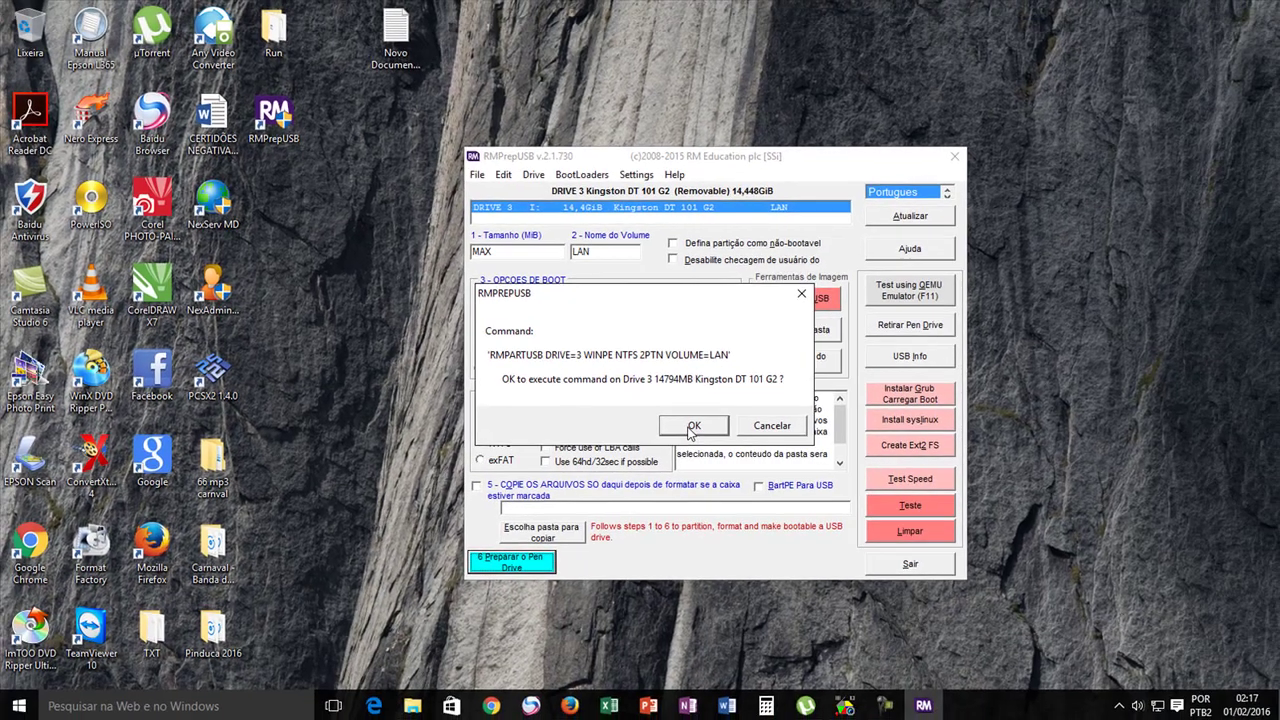
left_click(862, 527)
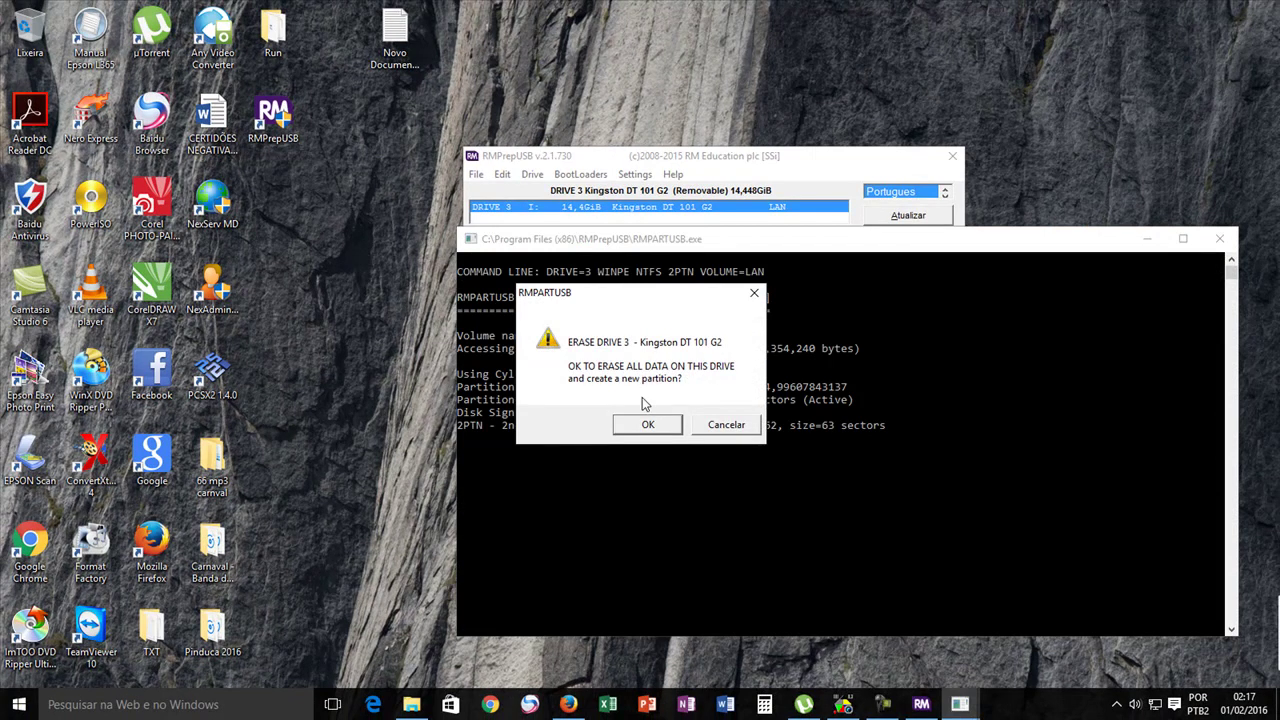
left_click(646, 426)
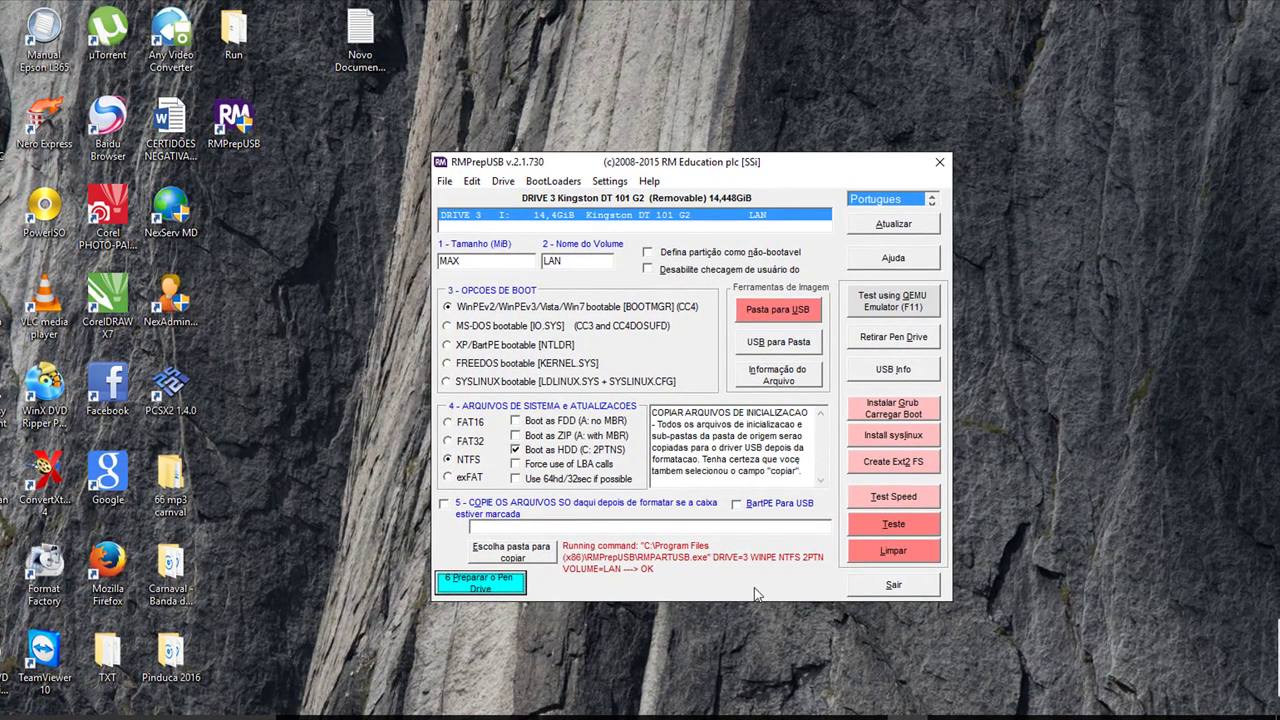
- Install the grub4dos loader to the pen drive's Master Boot Record and copy the grldr file to drive I:
left_click_drag(764, 168, 809, 148)
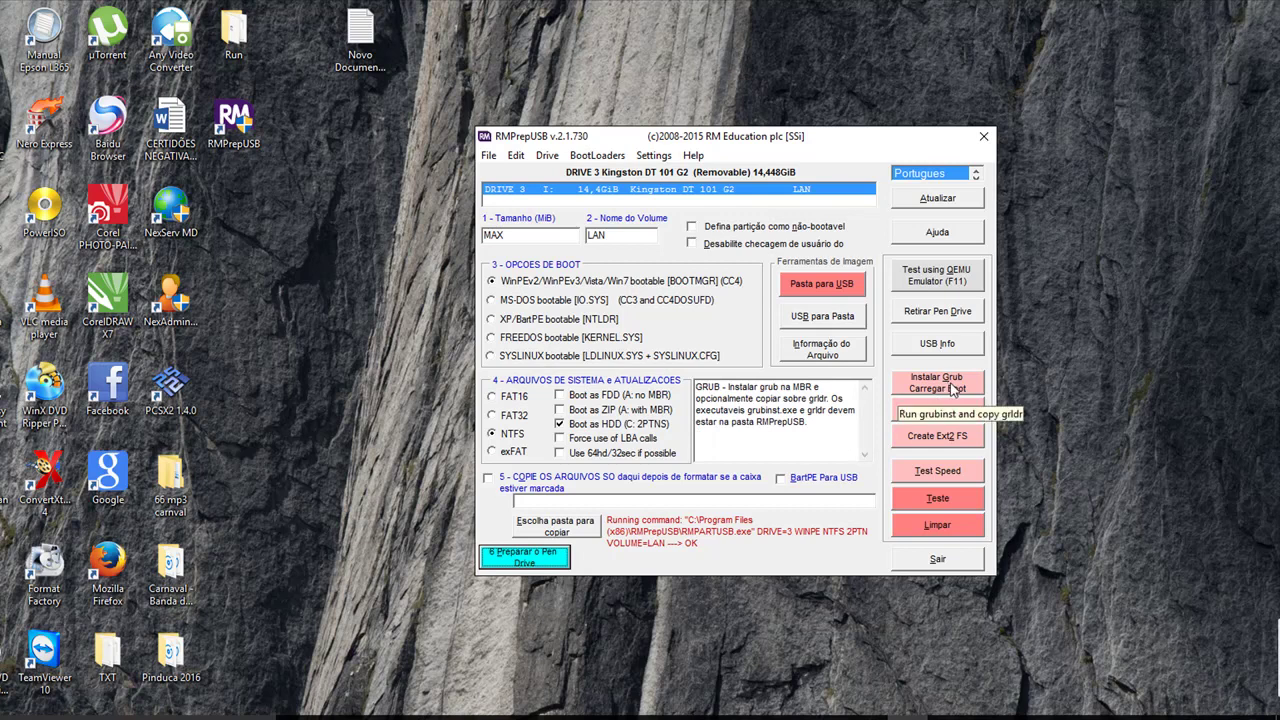
left_click(925, 386)
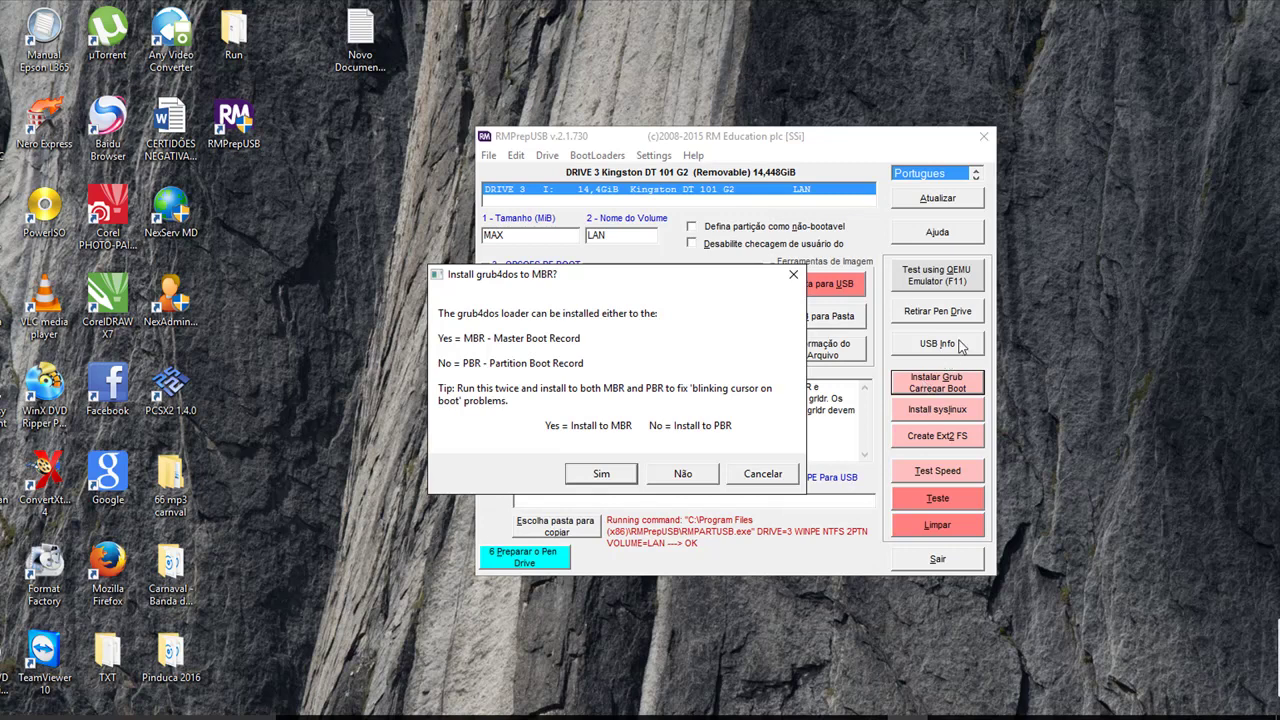
left_click(603, 474)
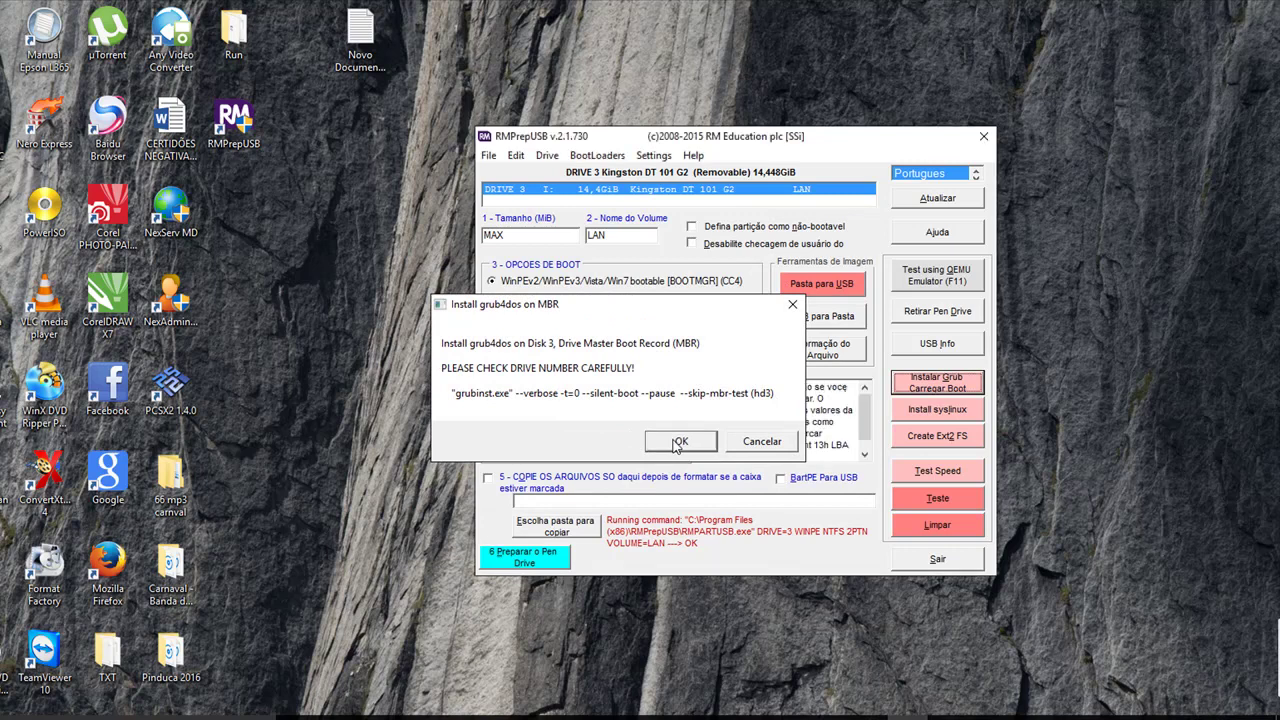
left_click(677, 443)
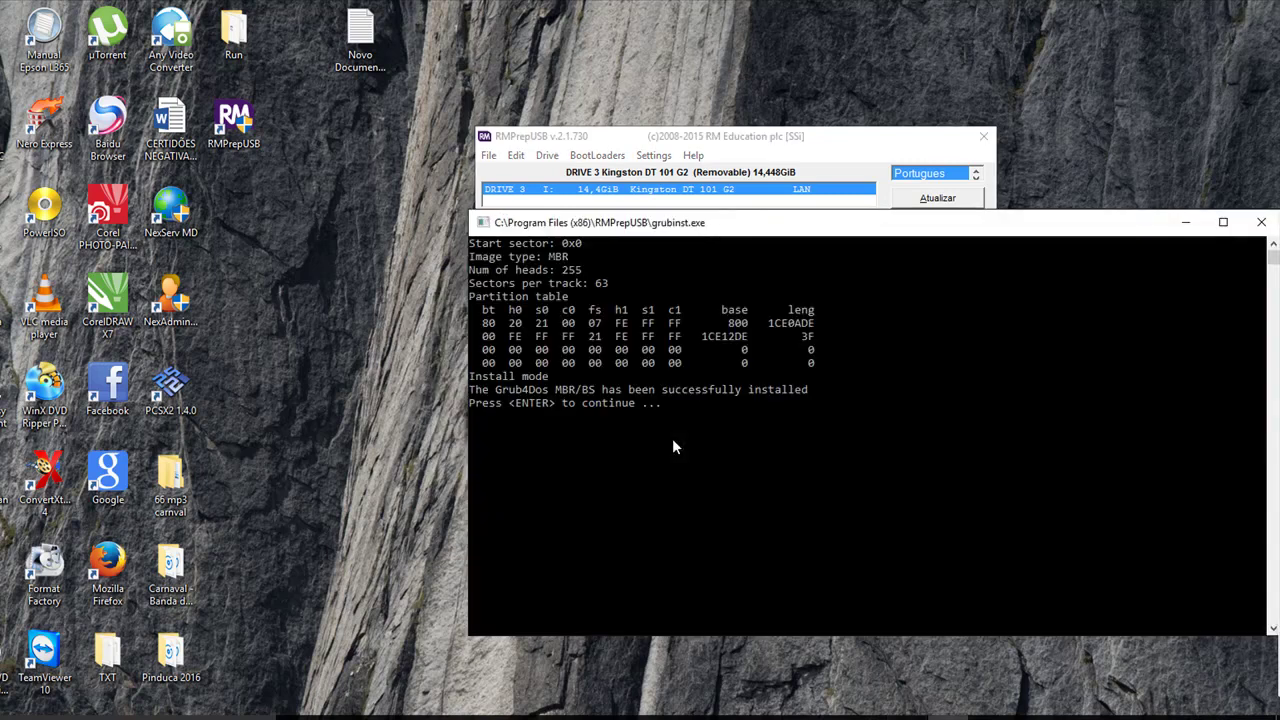
key("Return")
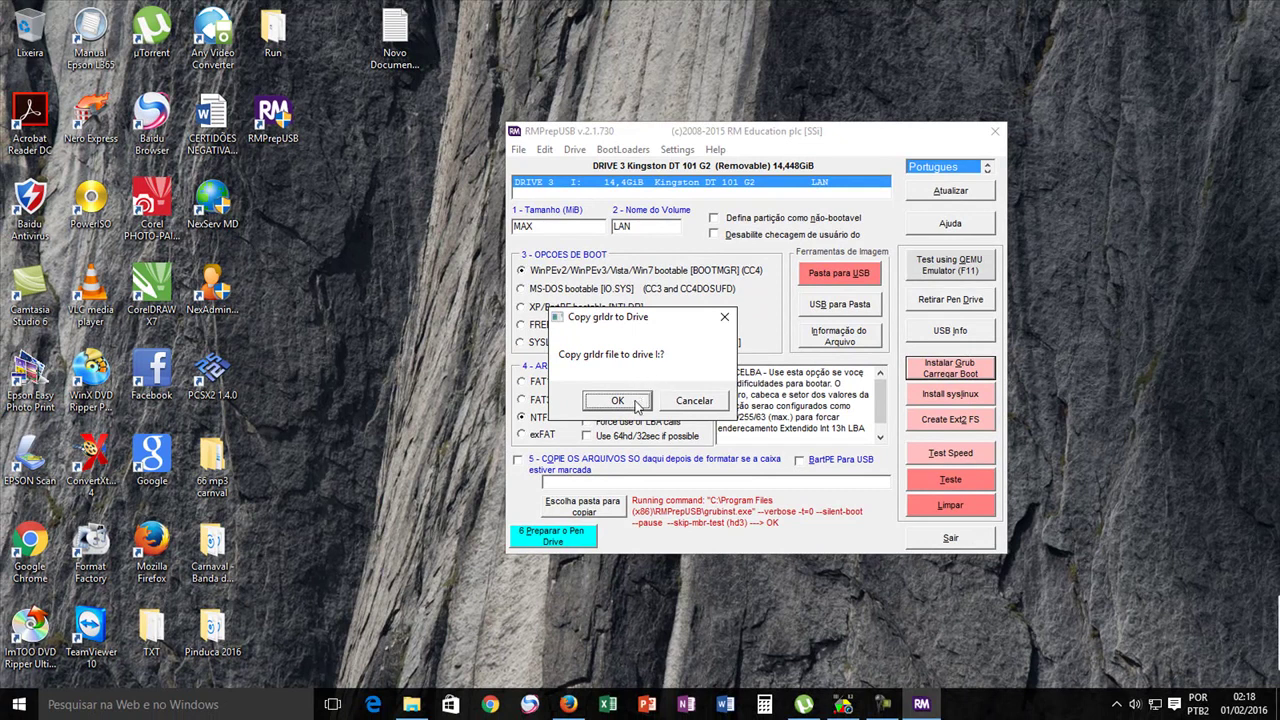
left_click(645, 399)
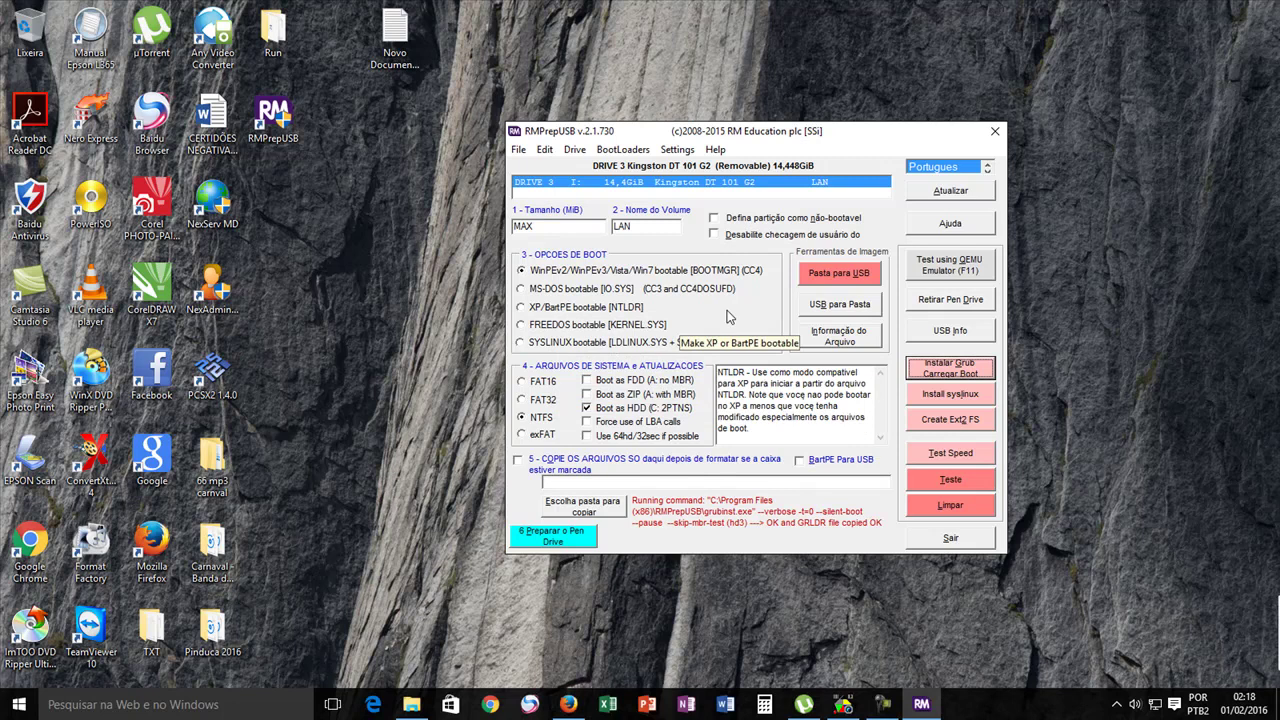
- Exit RMPrepUSB and open the Easy2Boot_v1.76DPMS folder from the desktop
left_click_drag(812, 140, 773, 152)
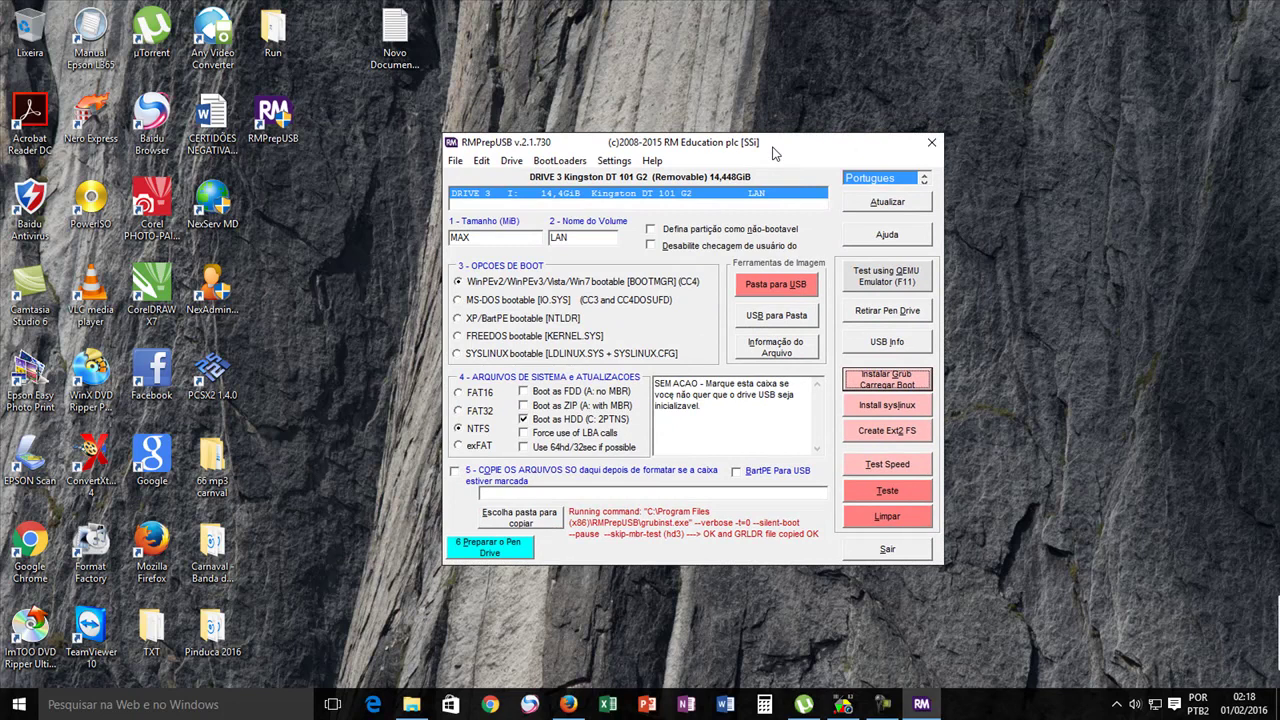
left_click_drag(773, 152, 719, 151)
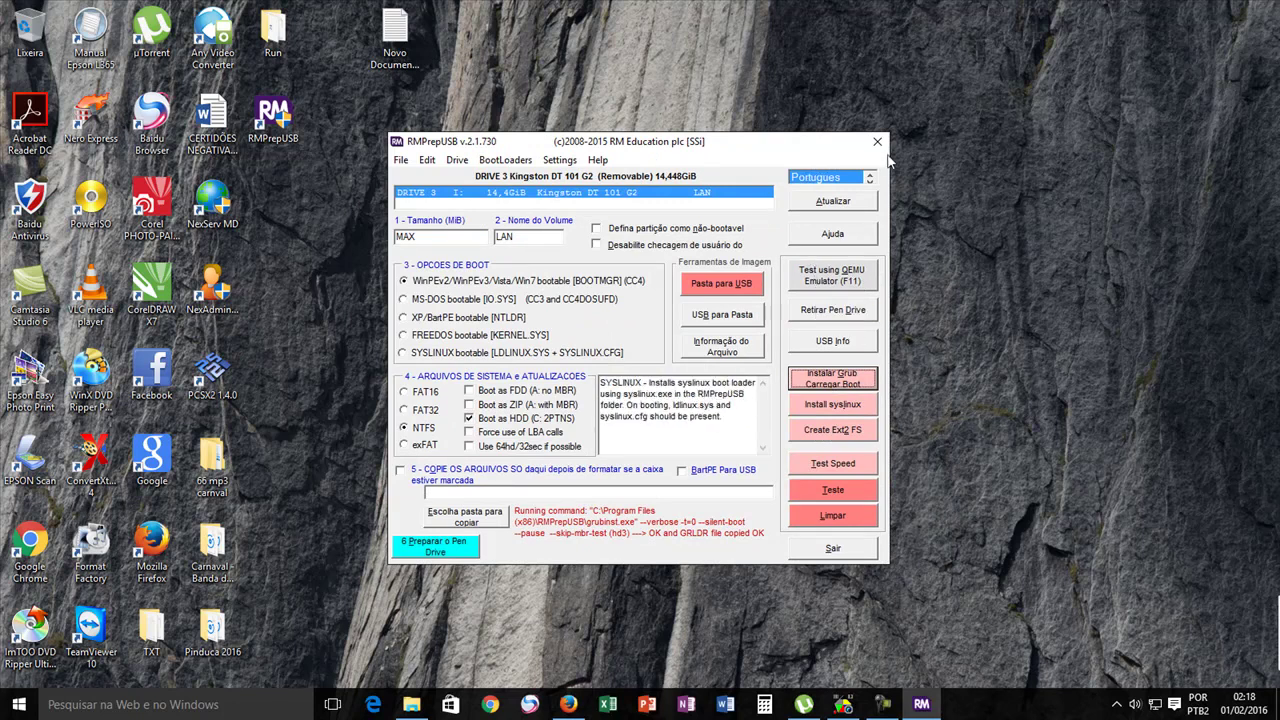
left_click(858, 553)
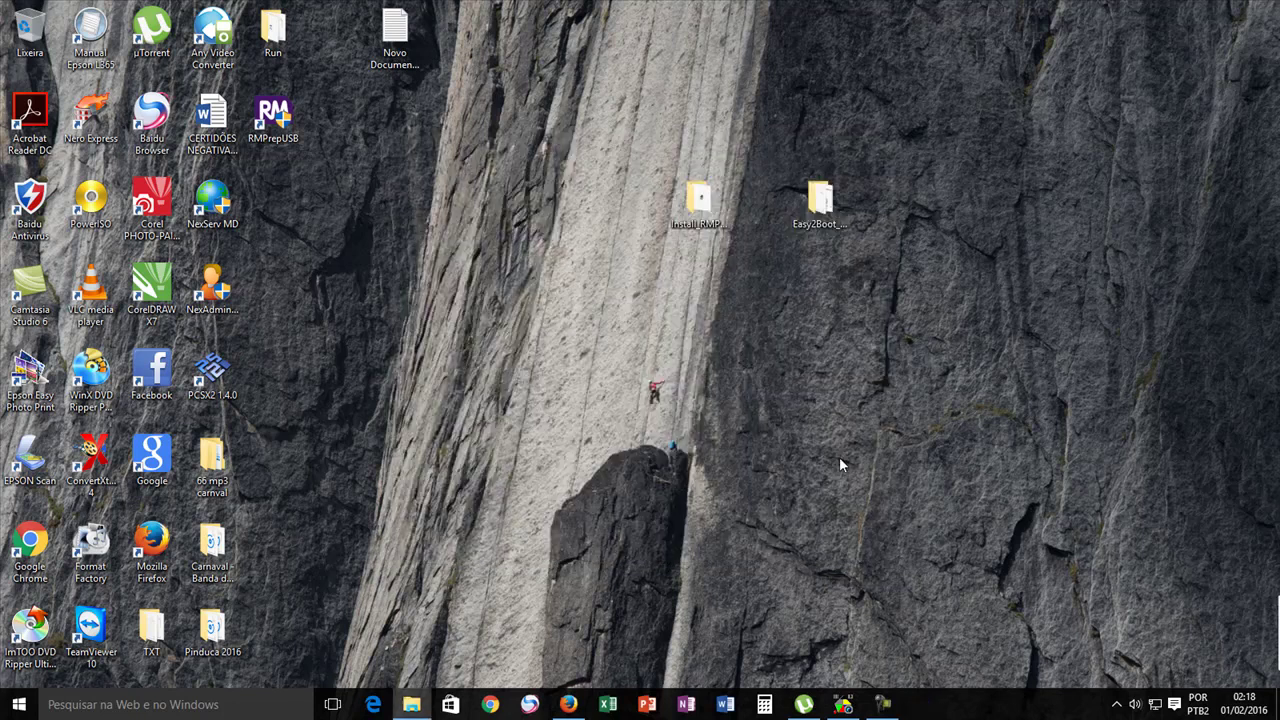
double_click(822, 205)
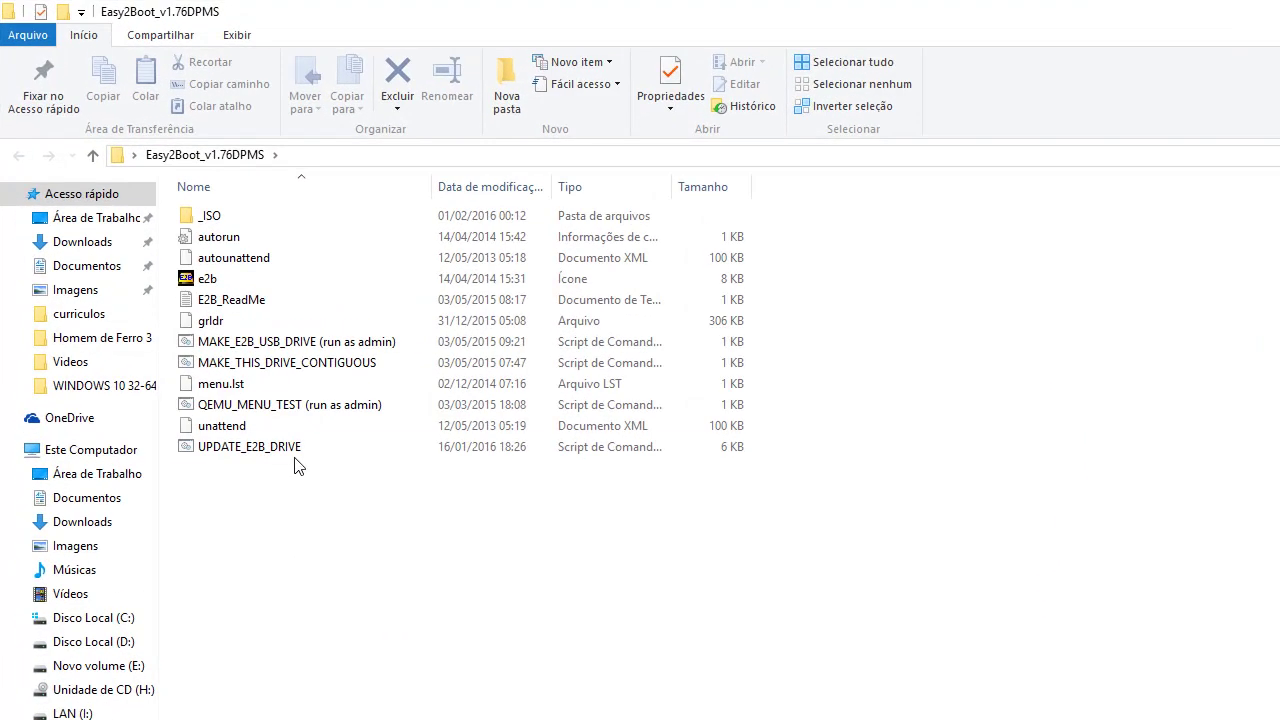
- Try to run the MAKE_E2B_USB_DRIVE (run as admin) script from the Easy2Boot folder
left_click(280, 447)
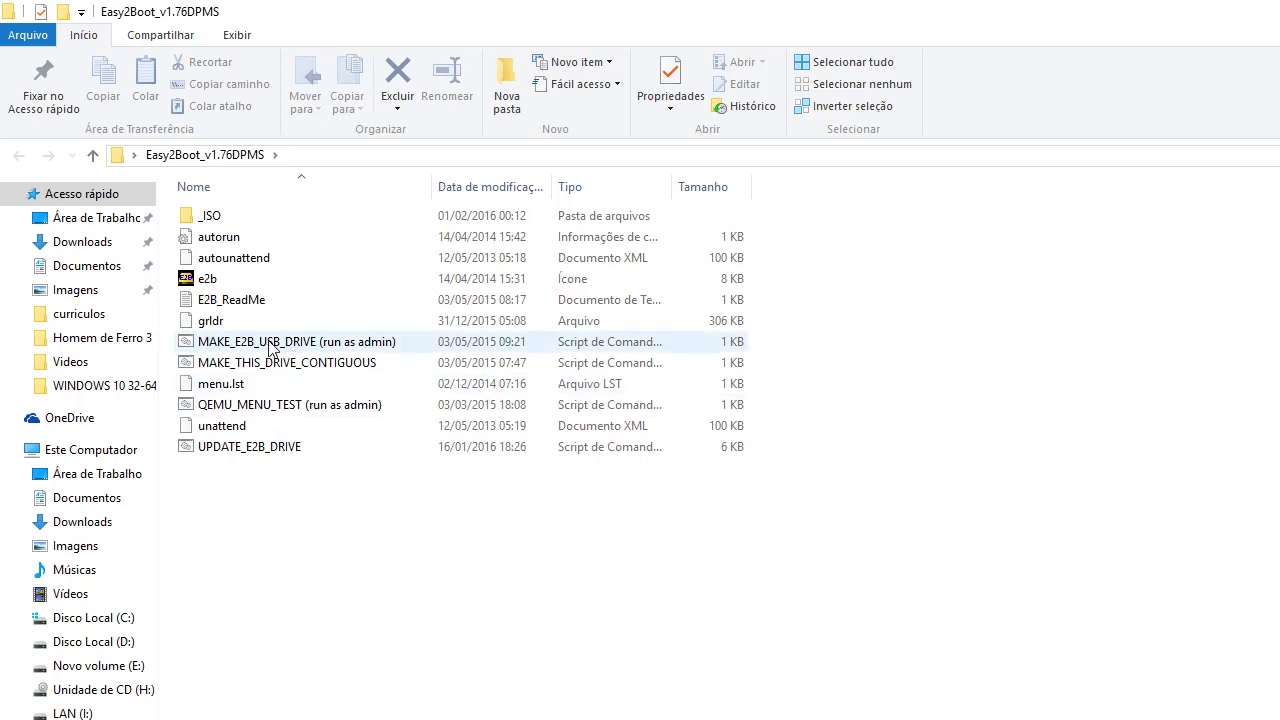
double_click(334, 346)
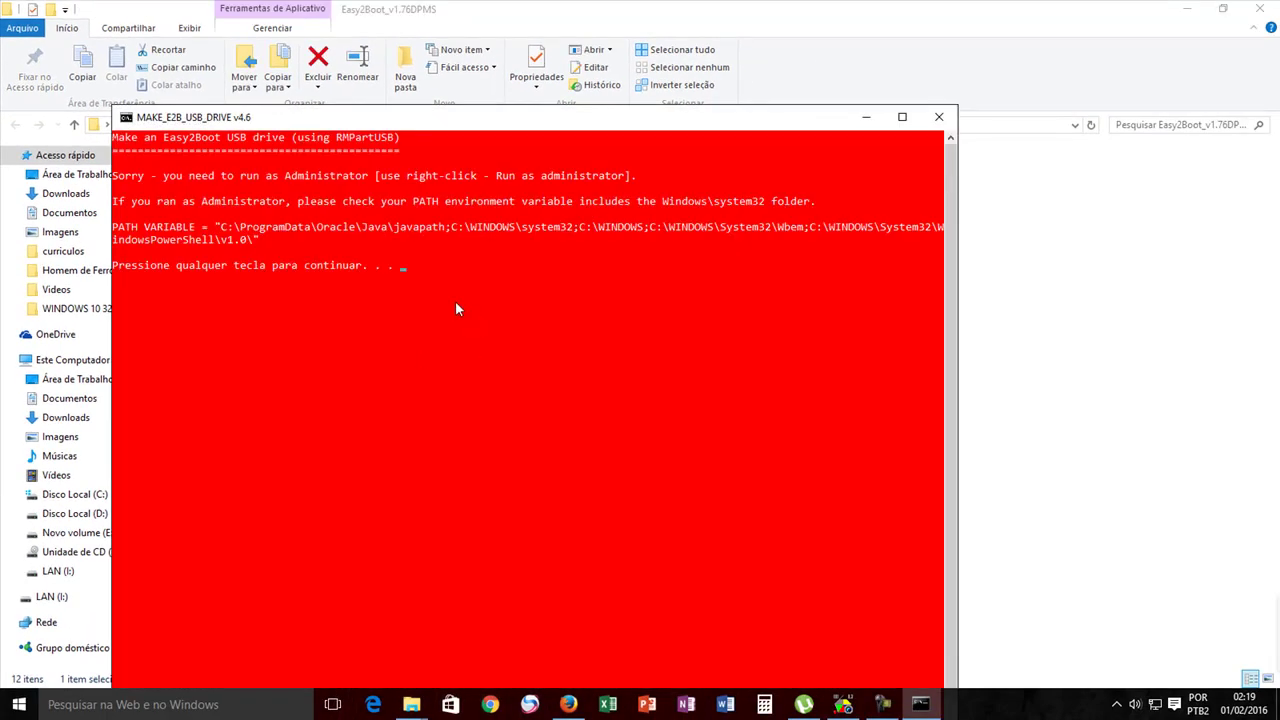
key("Return")
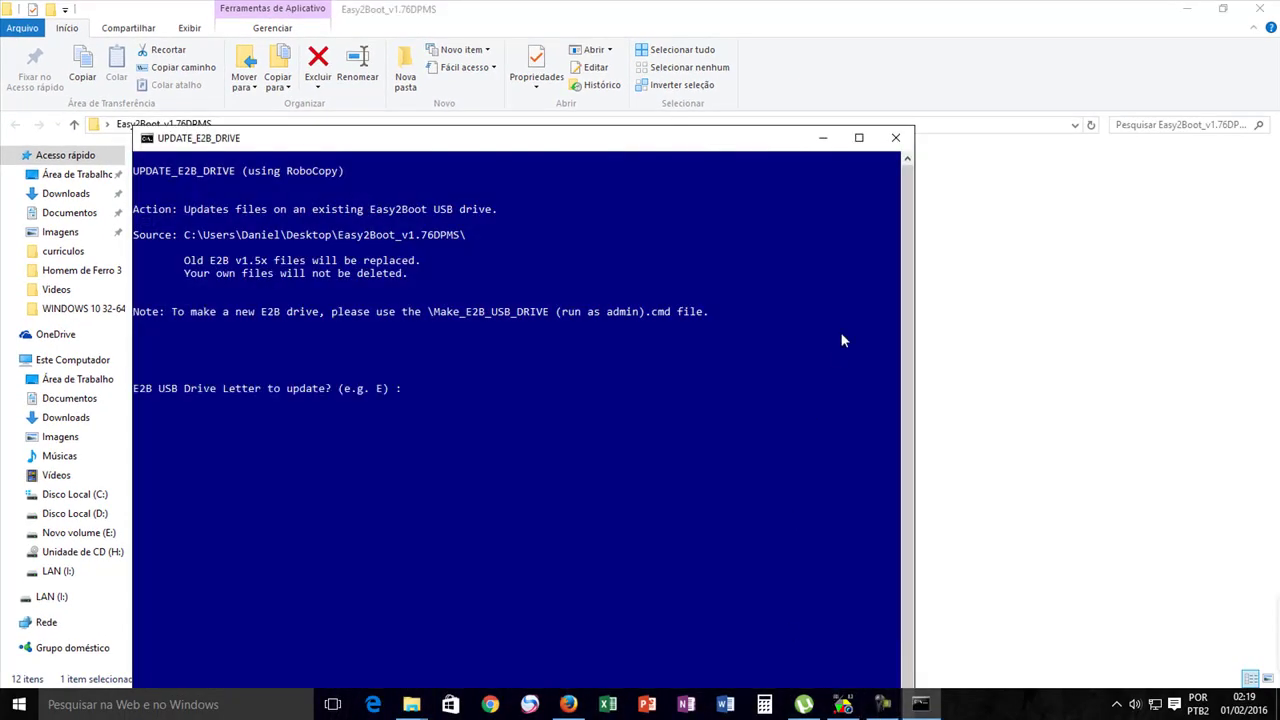
- Update USB drive I with the UPDATE_E2B_DRIVE script, answering Y to continue
left_click_drag(611, 143, 828, 27)
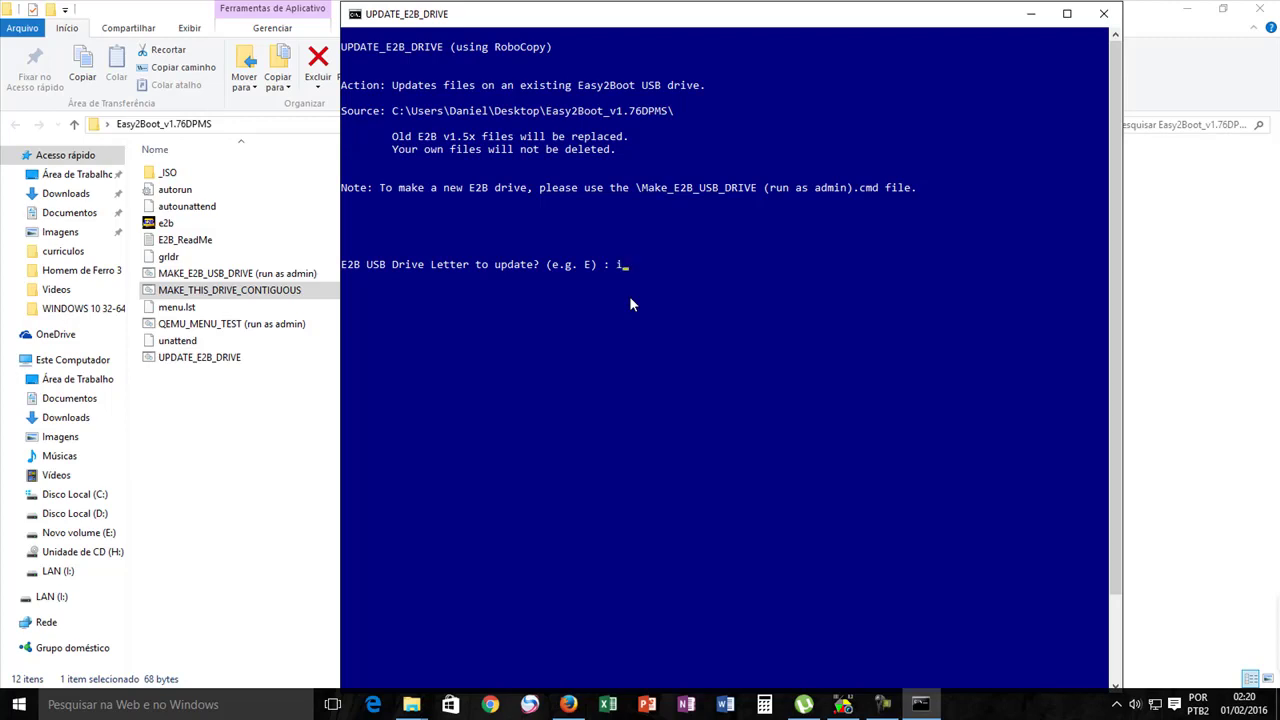
key("Return")
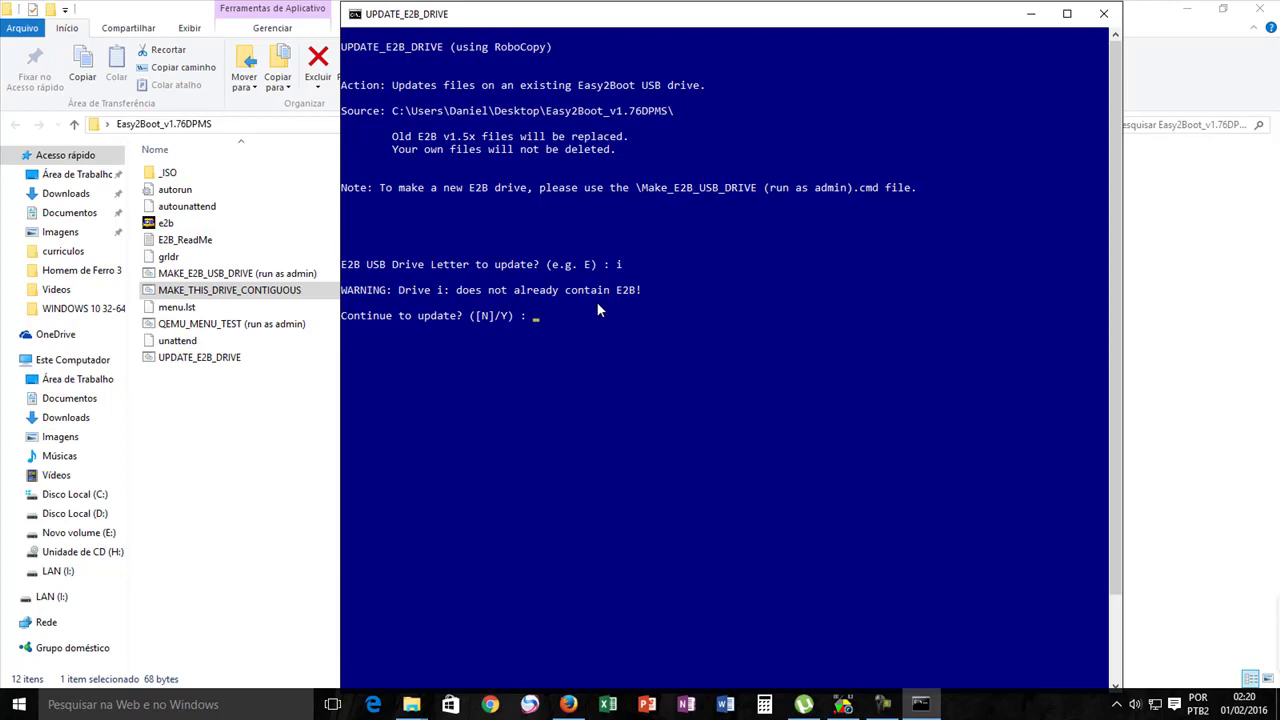
type("y")
key("Return")
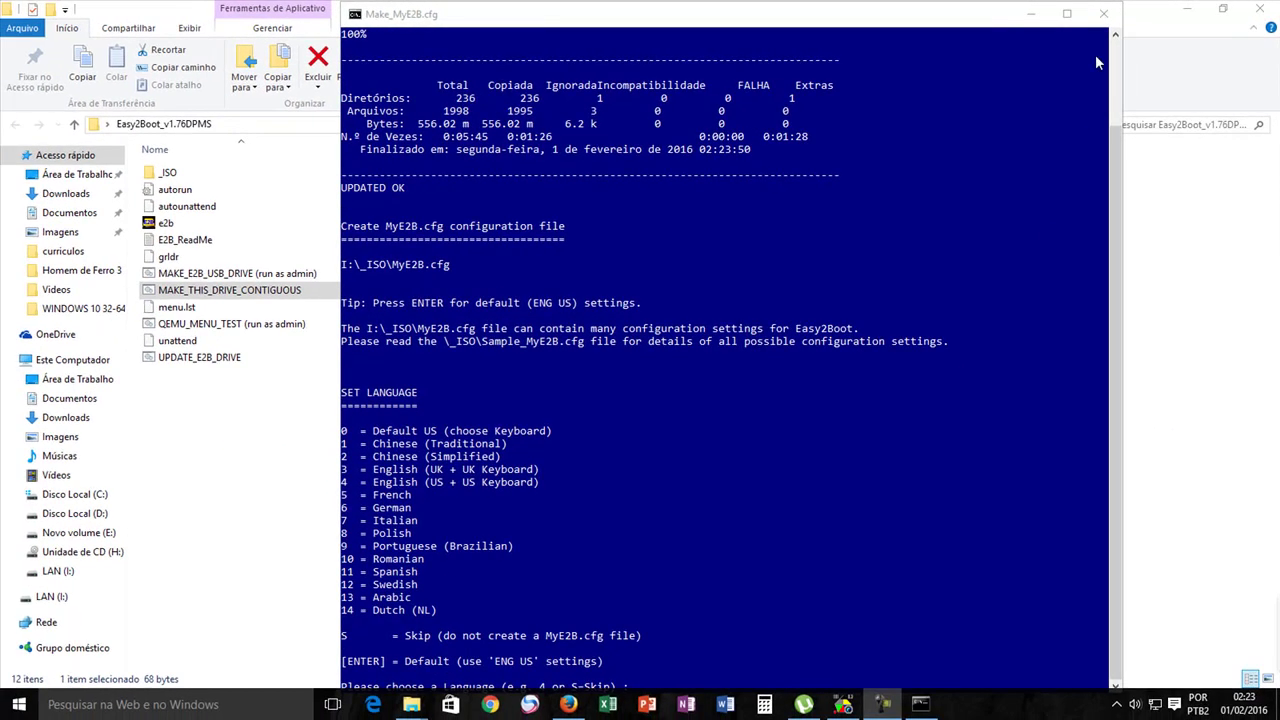
- Choose language 9, Portuguese (Brazilian), and keyboard type 0, Default (English US), for the MyE2B.cfg configuration file
left_click(1067, 16)
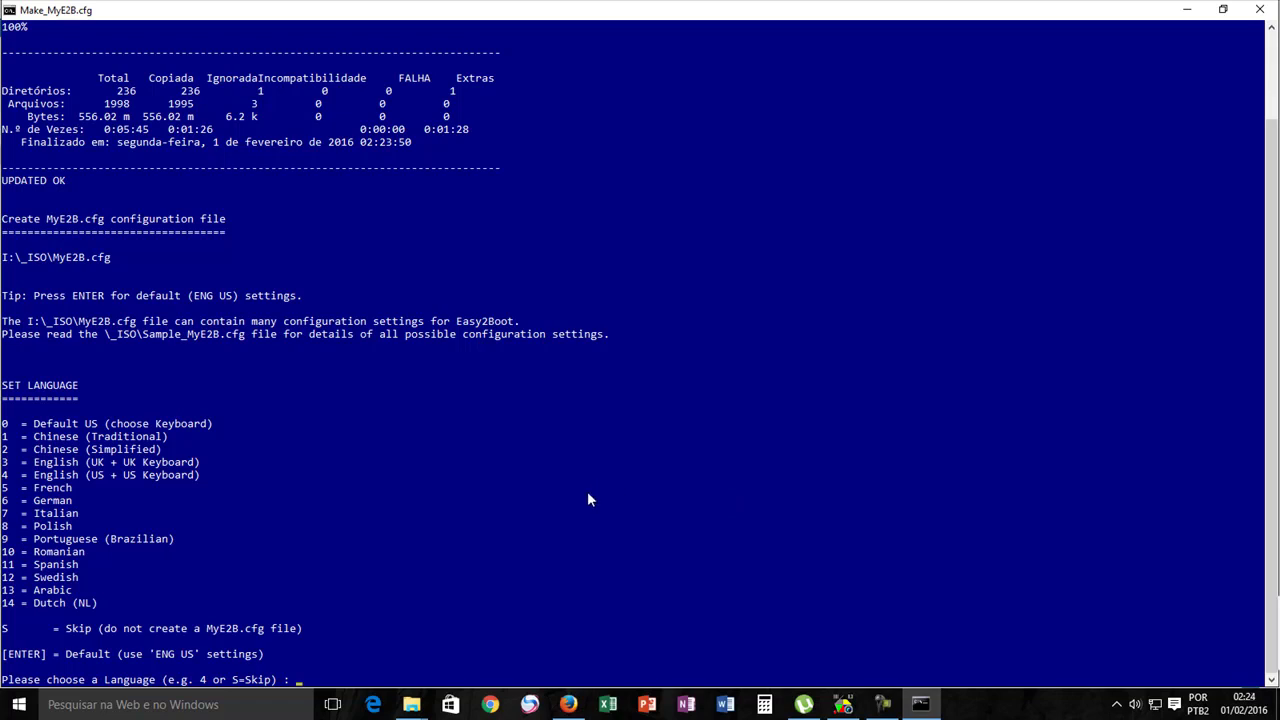
type("9")
key("Return")
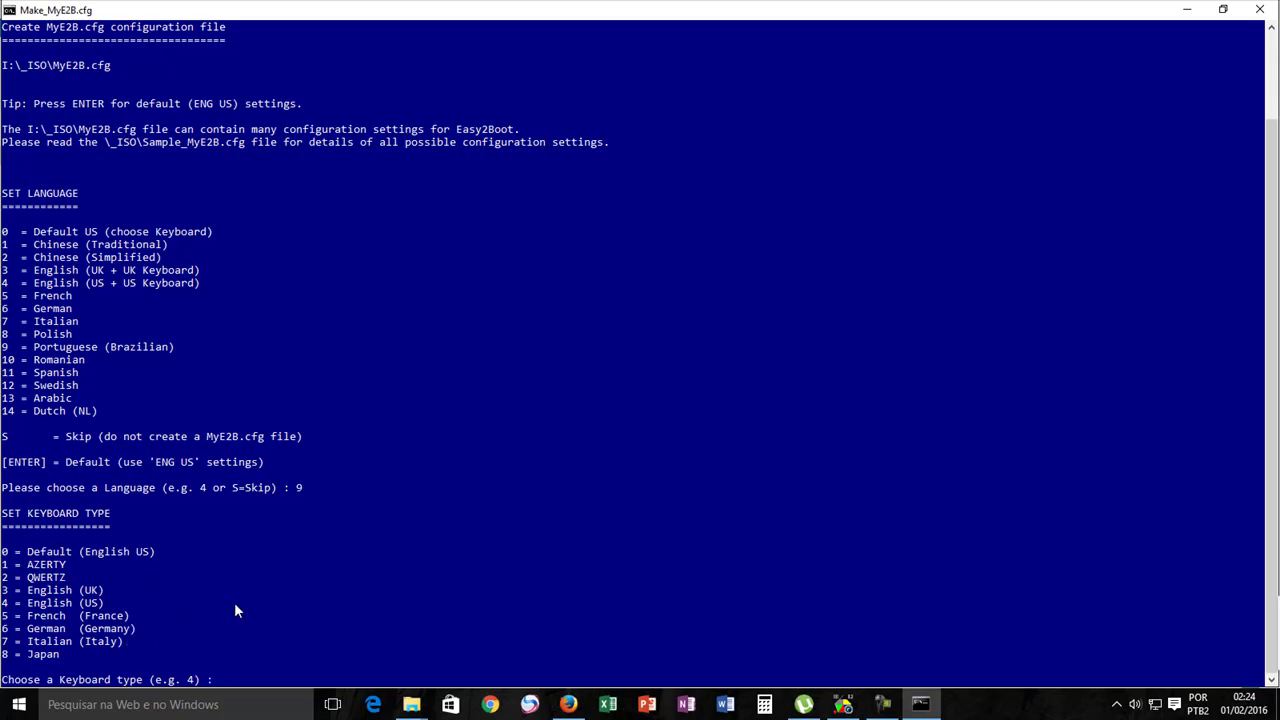
type("0")
key("Return")
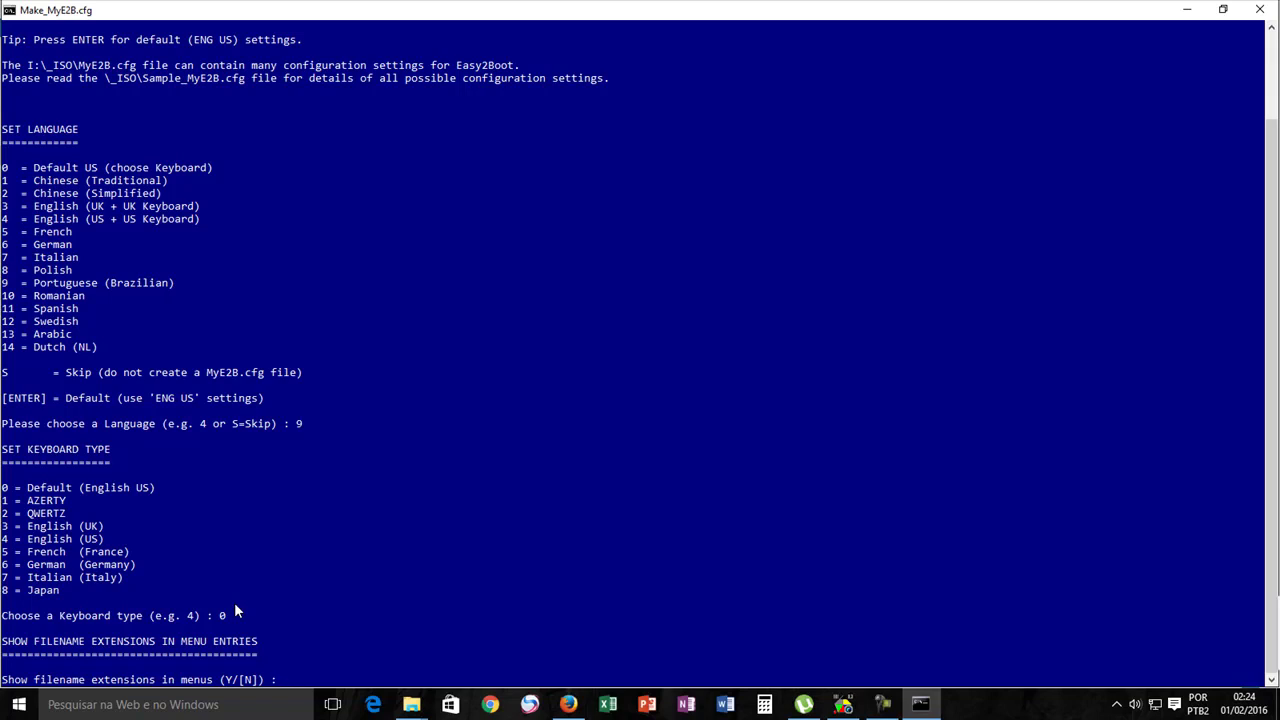
- Answer N to showing filename extensions in menus, write the MyE2B.cfg file to drive I, and finish the script
type("n")
key("Return")
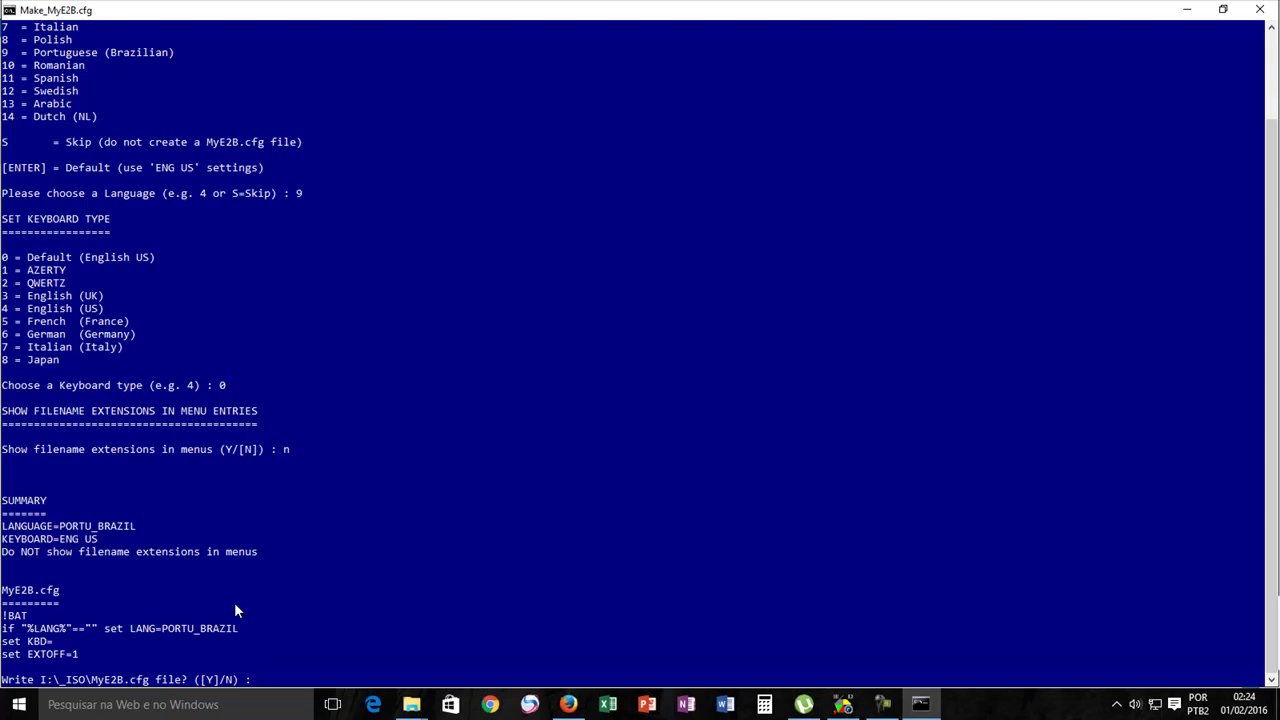
key("Return")
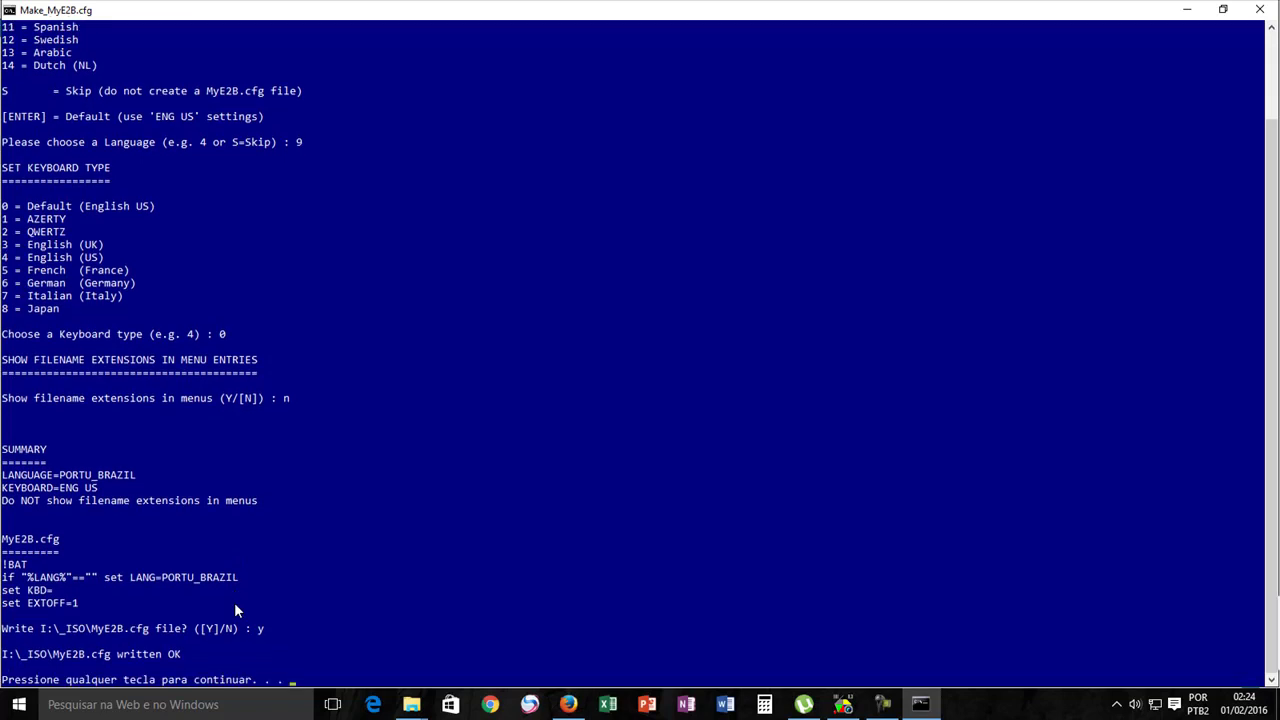
key("Return")
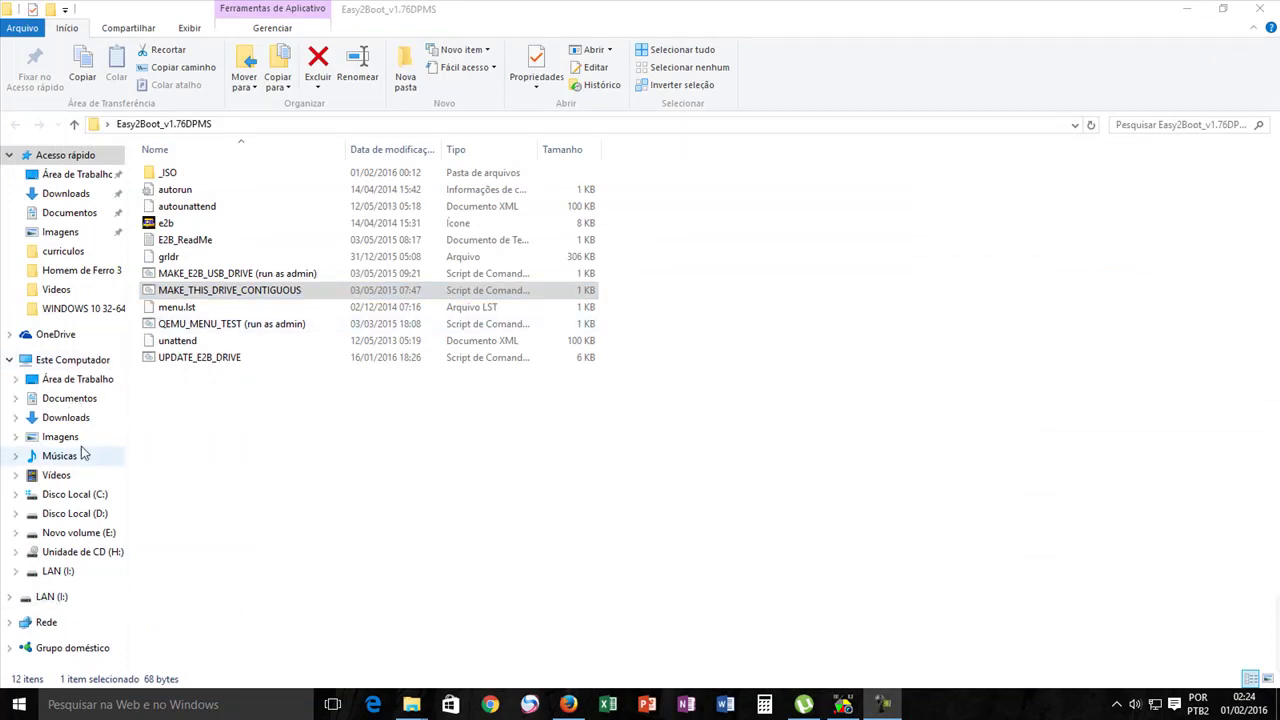
- Open the _ISO\WINDOWS\WIN10 folder on the LAN (I:) USB drive
left_click(90, 364)
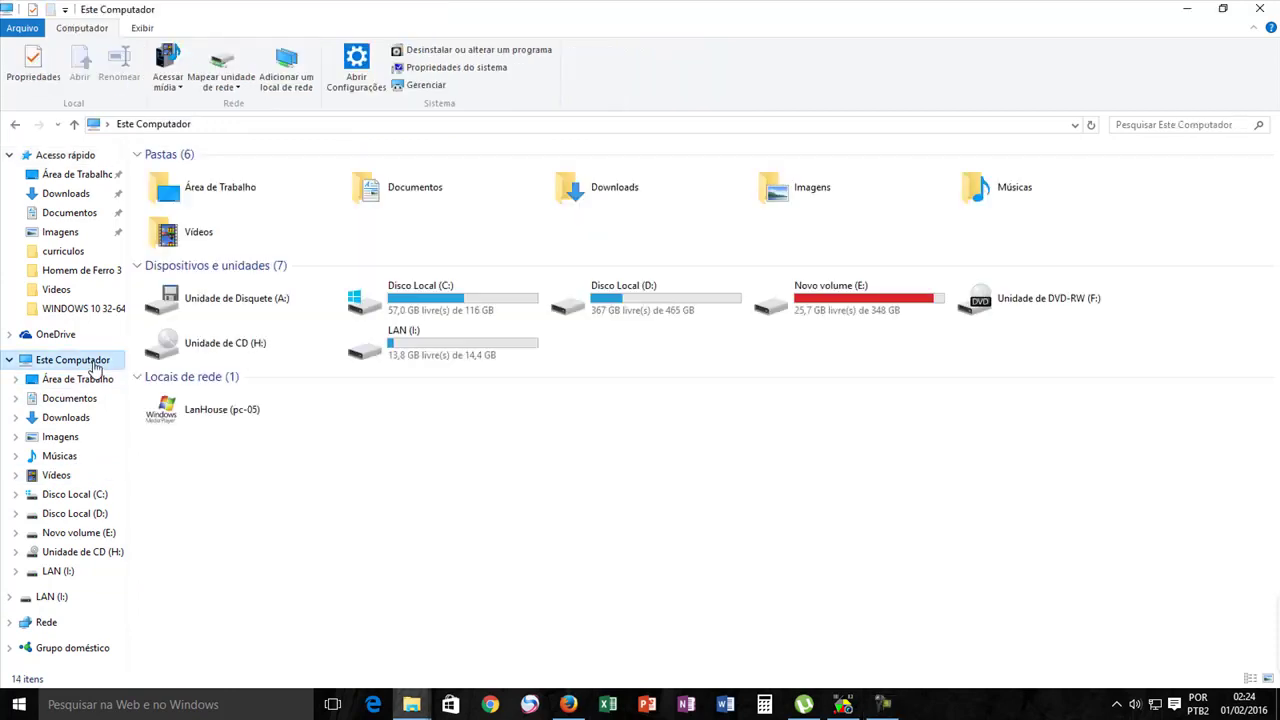
left_click(457, 340)
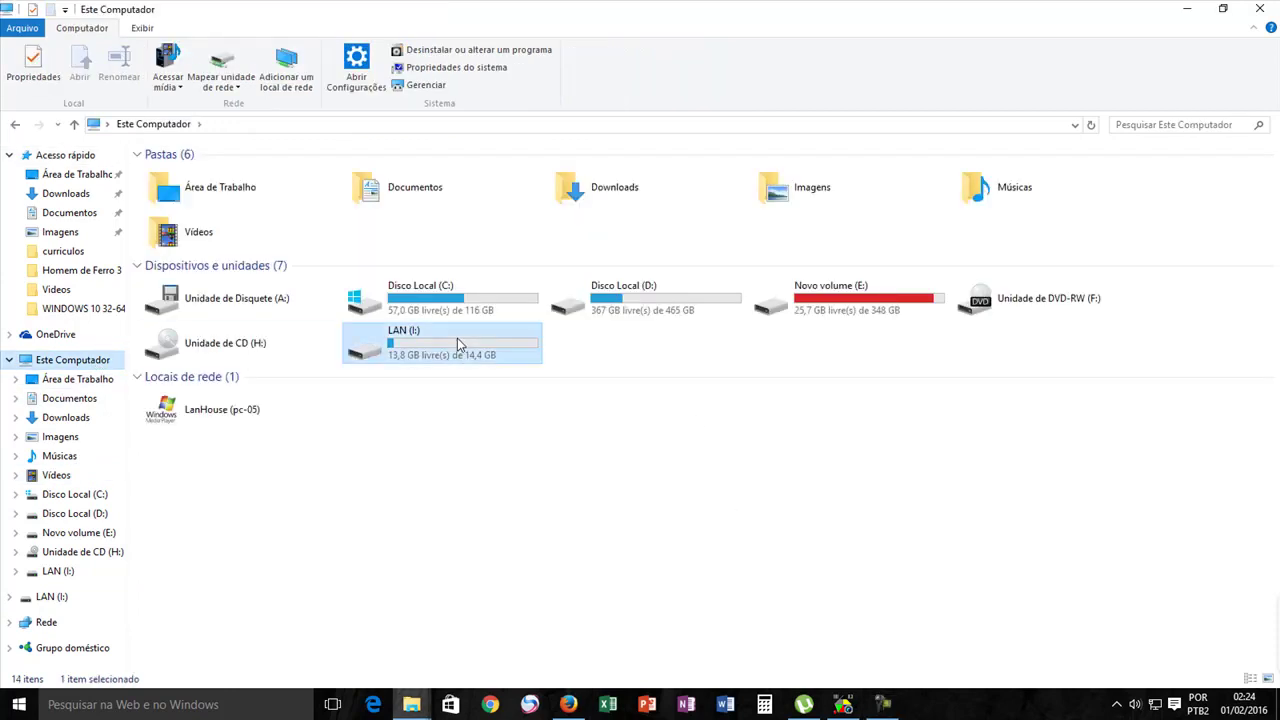
double_click(457, 338)
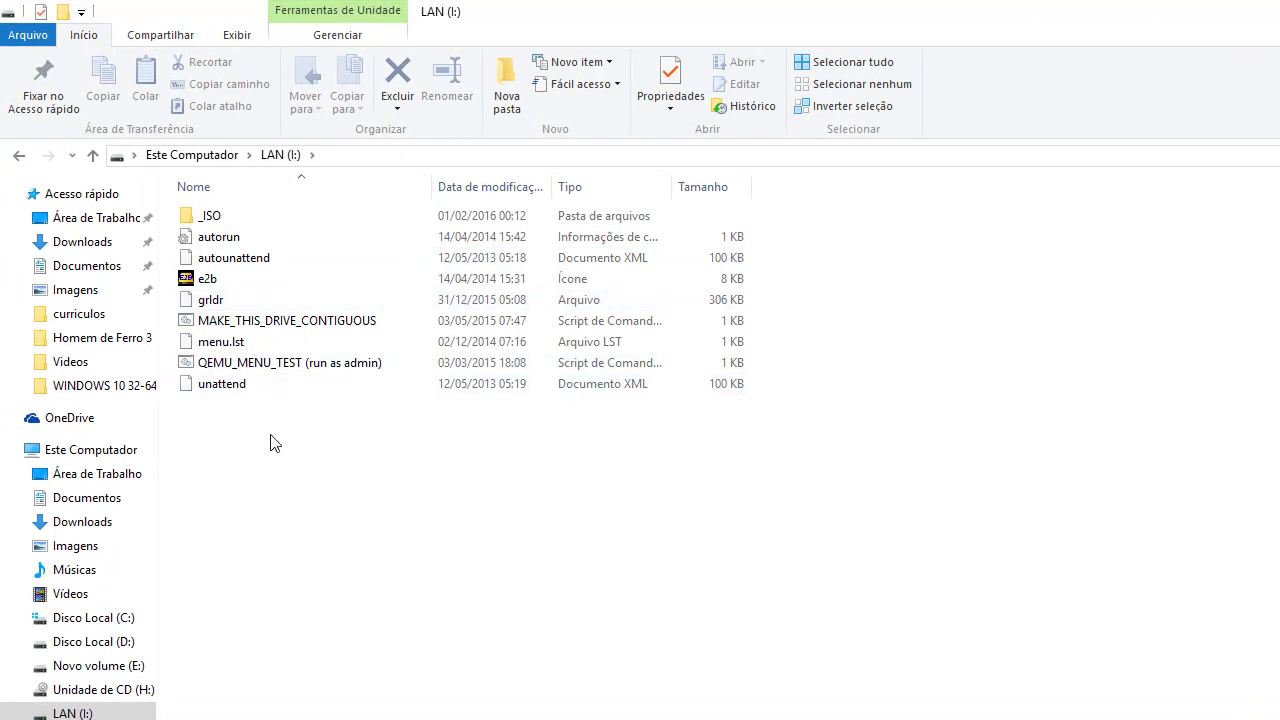
double_click(252, 219)
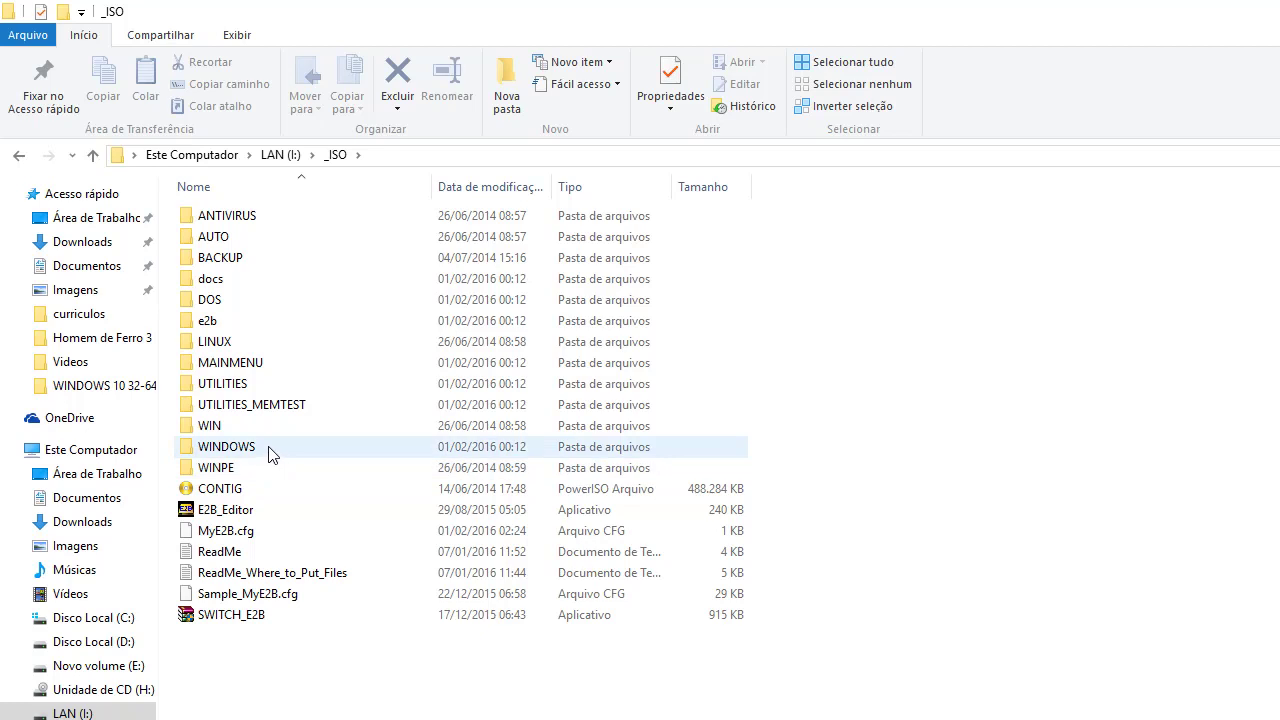
double_click(227, 447)
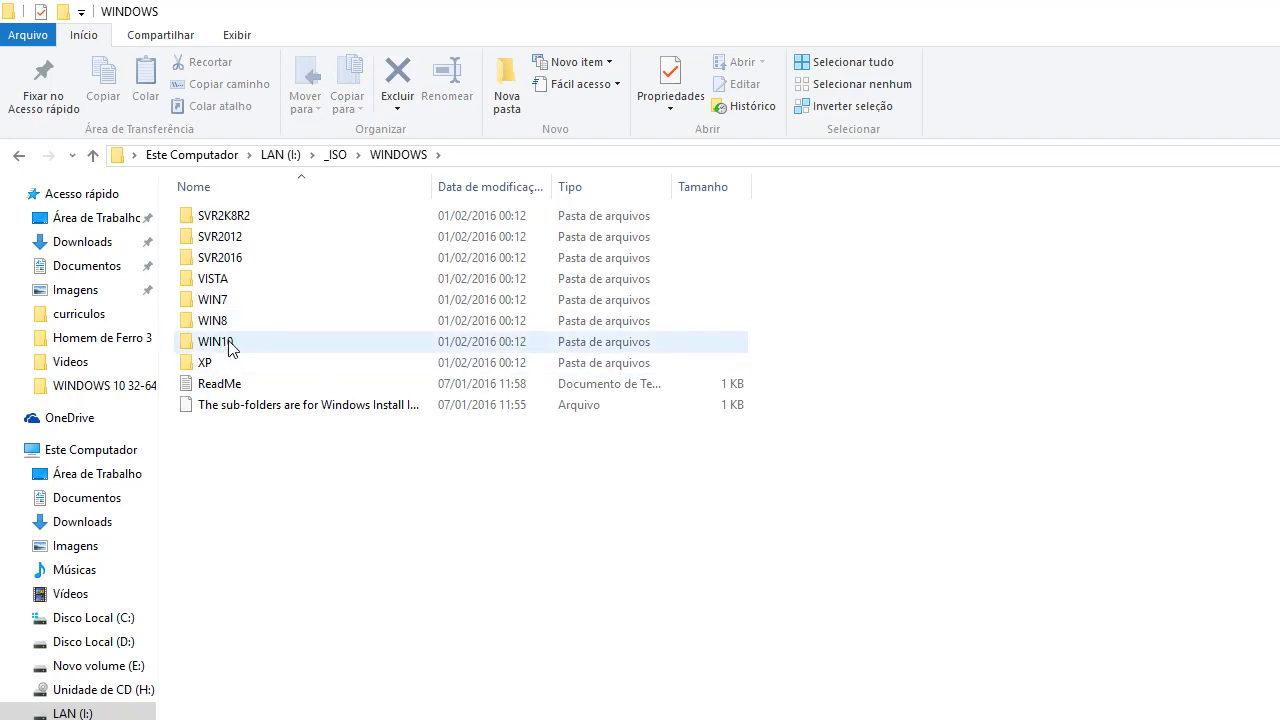
double_click(229, 343)
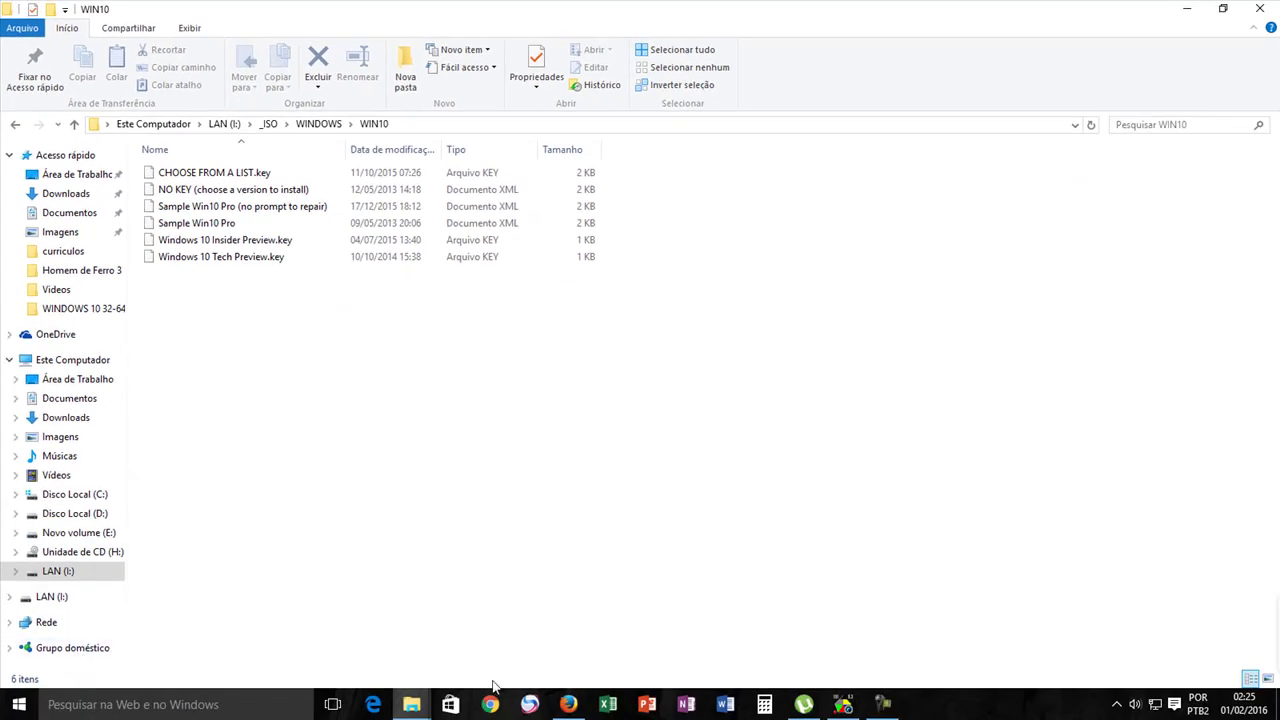
- In the other File Explorer window, copy the Windows ISO from the WINDOWS 10\WINDOWS 10 HOME X86 folder on drive E
left_click(413, 705)
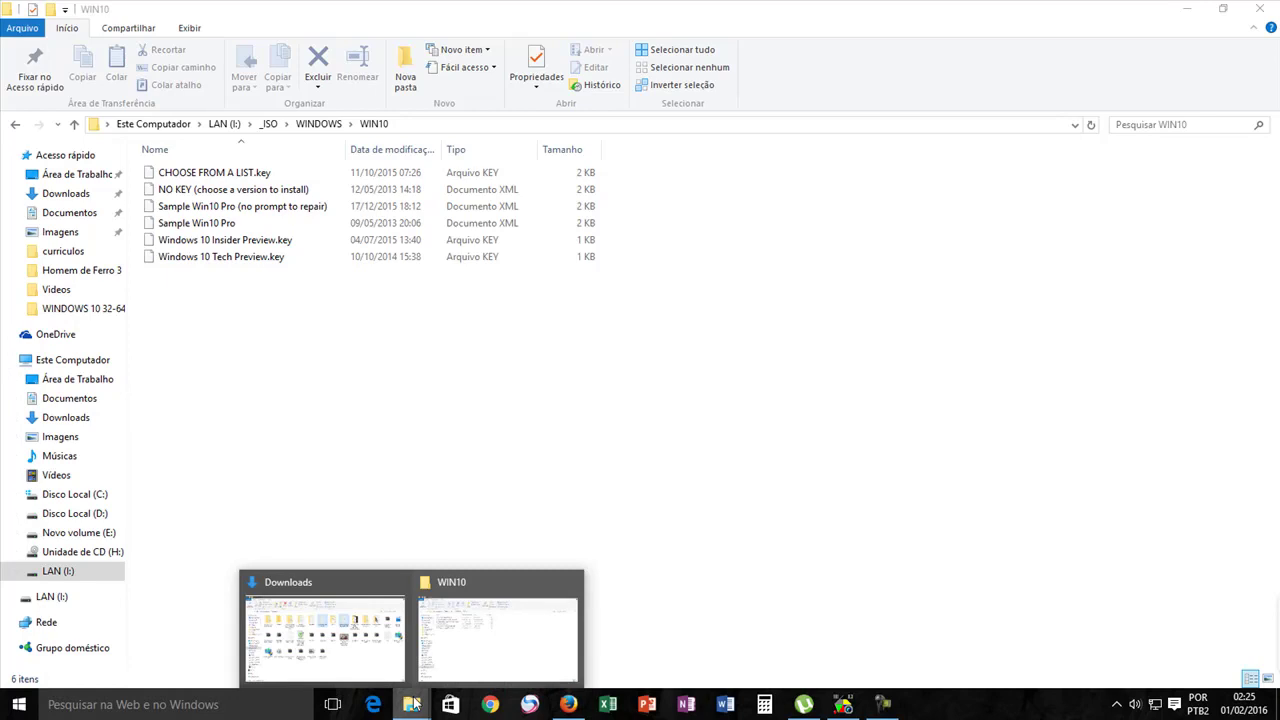
left_click(374, 660)
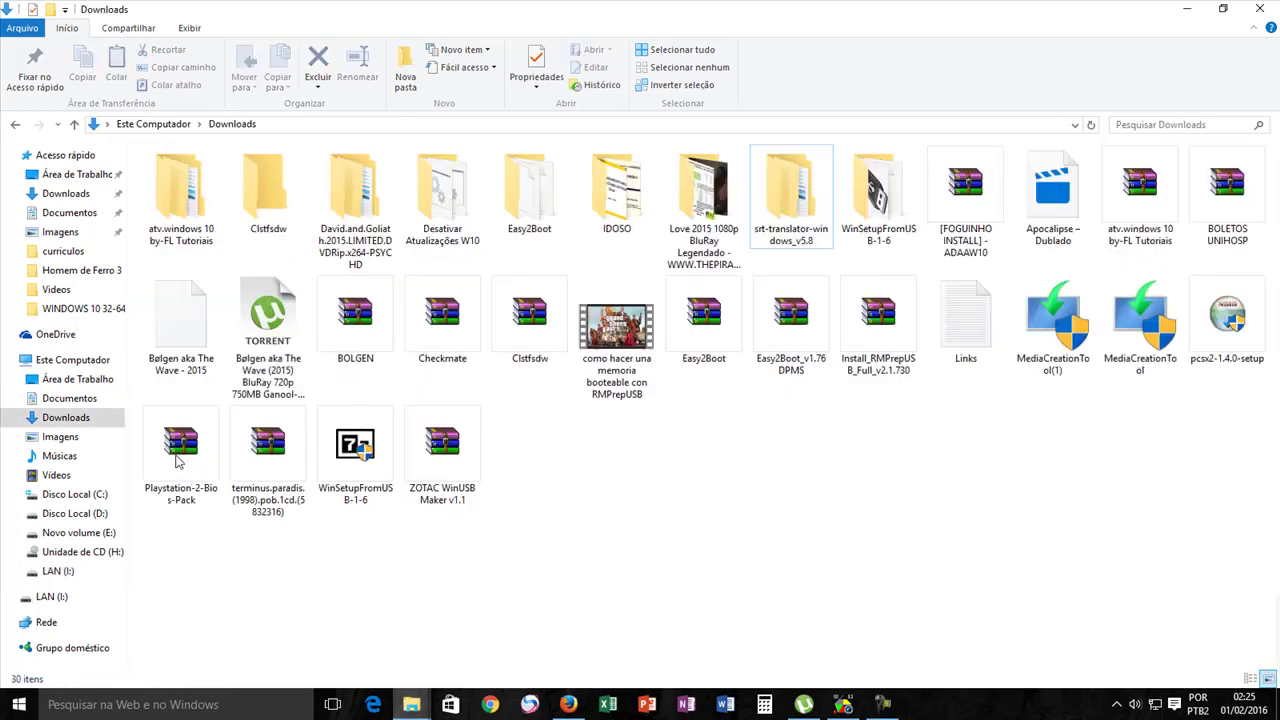
left_click(40, 362)
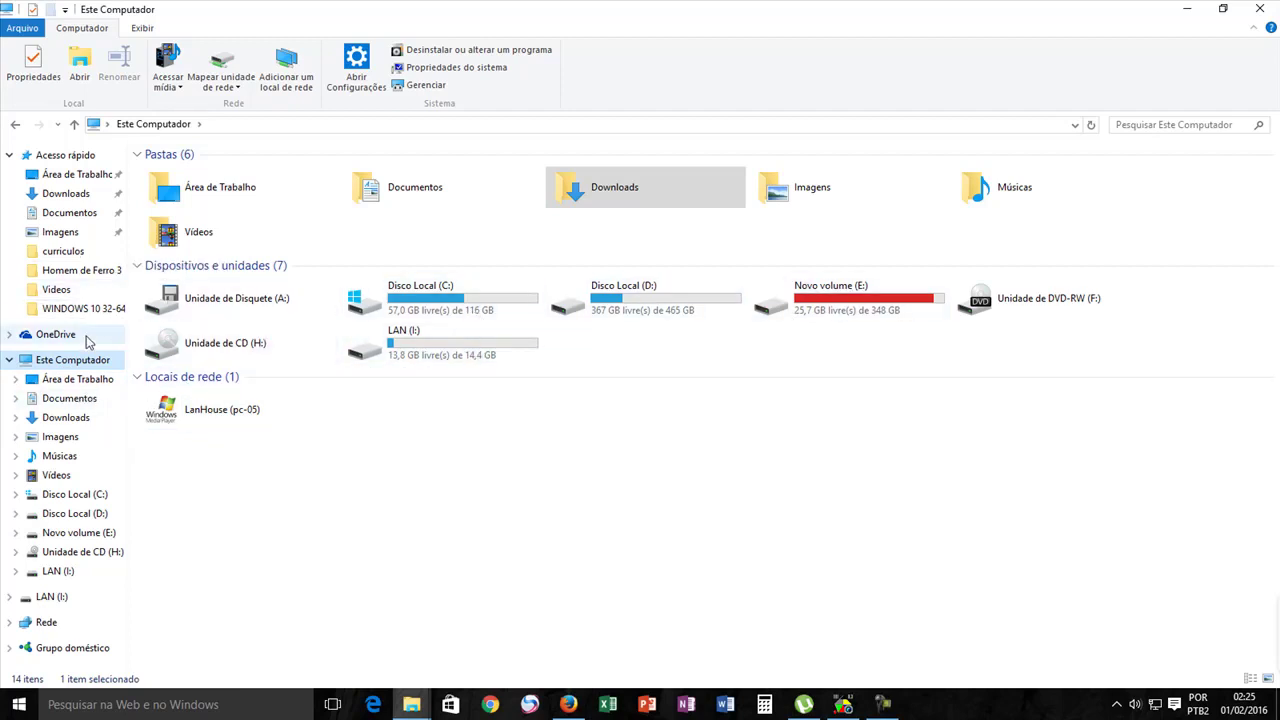
left_click(88, 533)
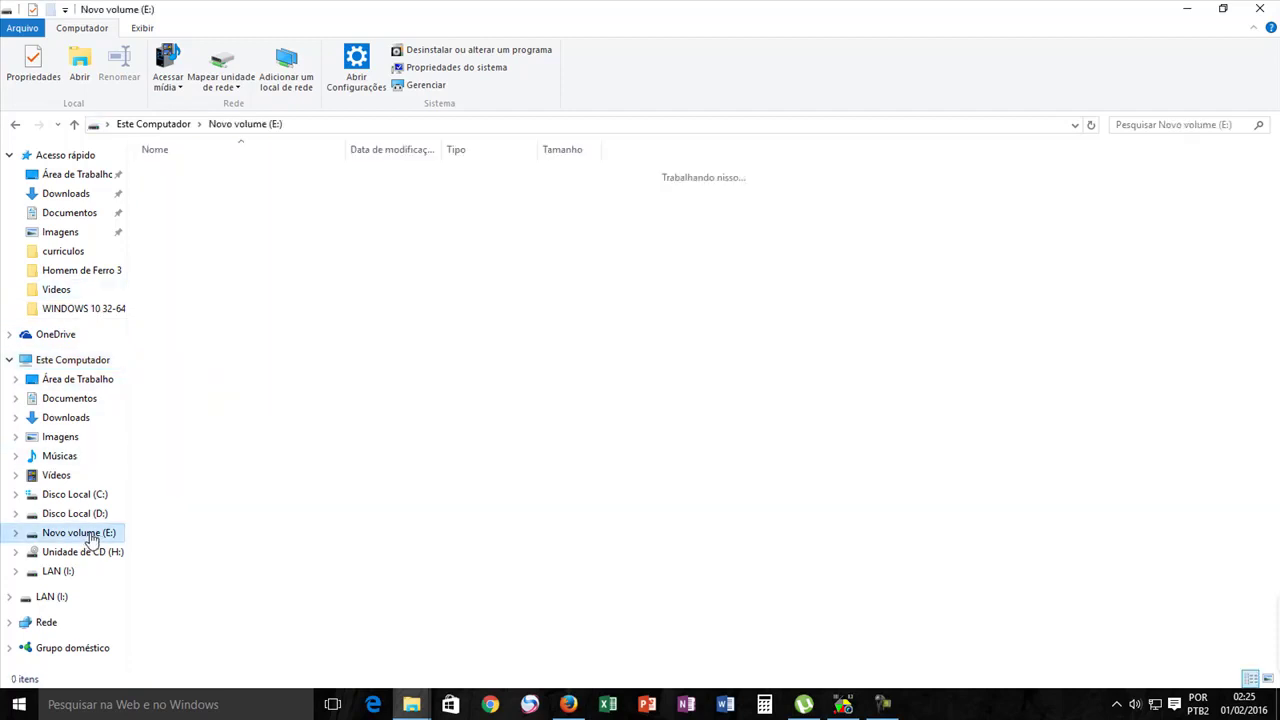
double_click(210, 559)
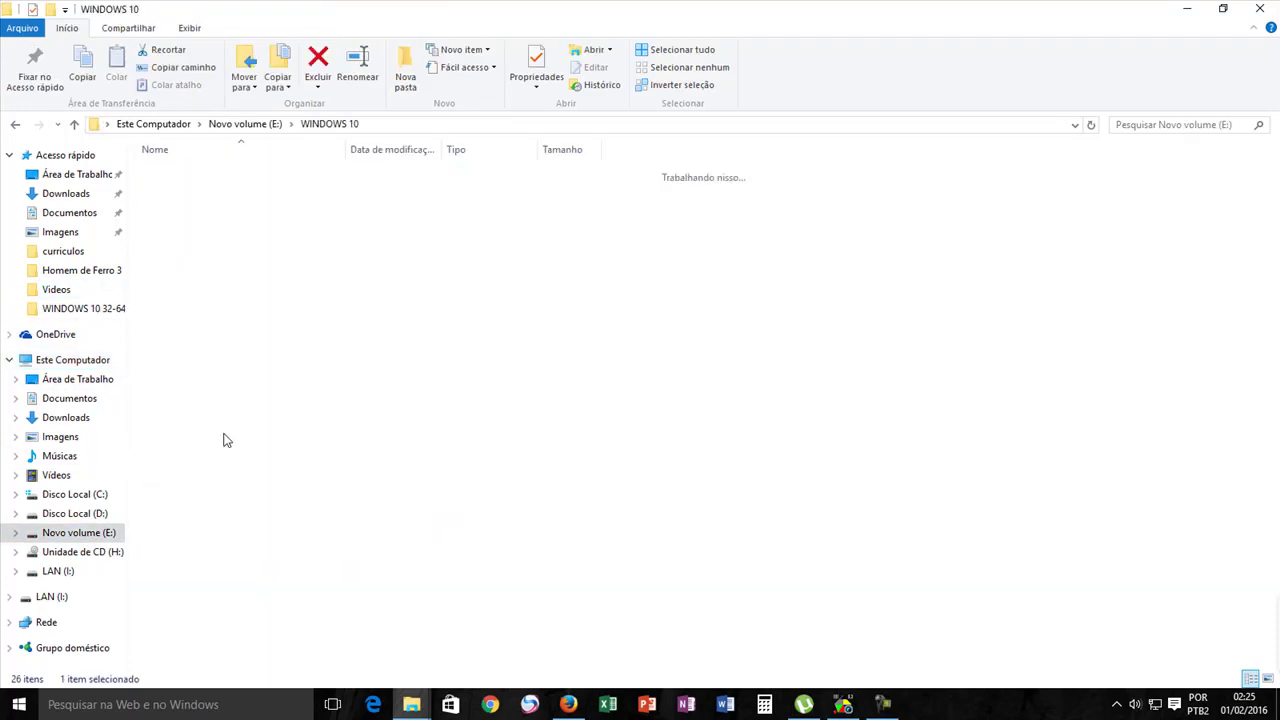
double_click(257, 240)
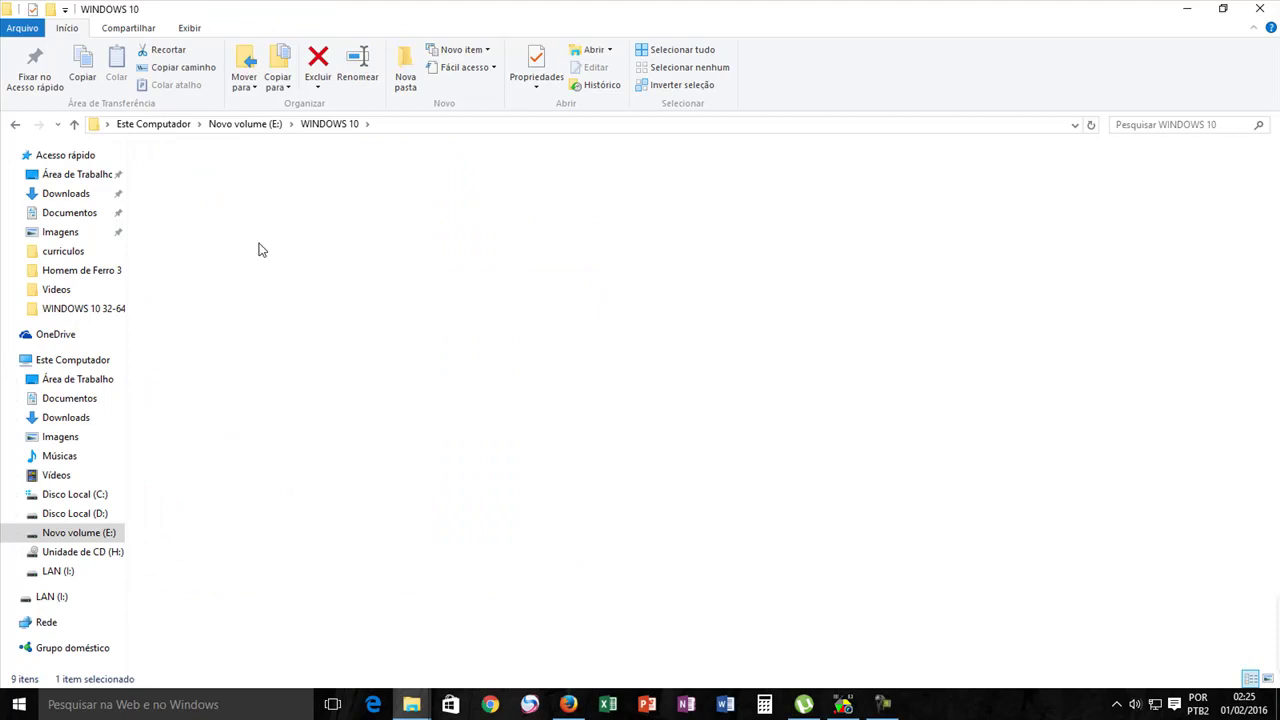
right_click(168, 175)
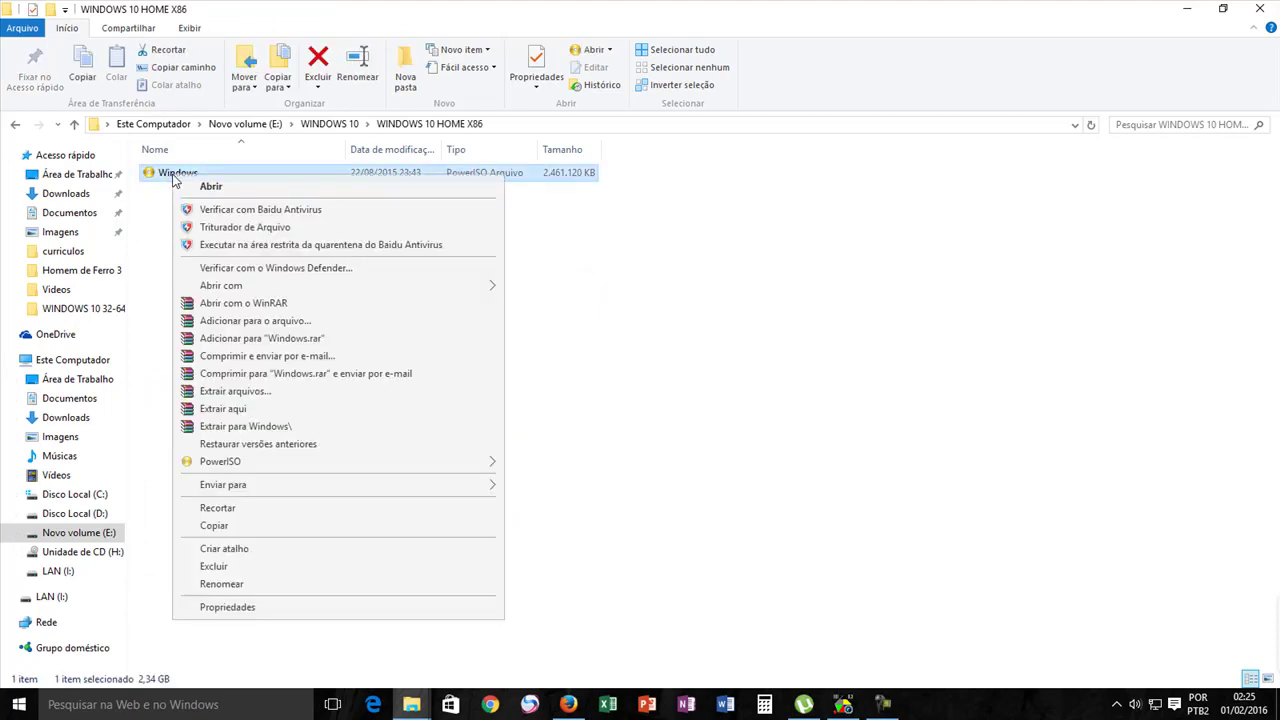
left_click(258, 528)
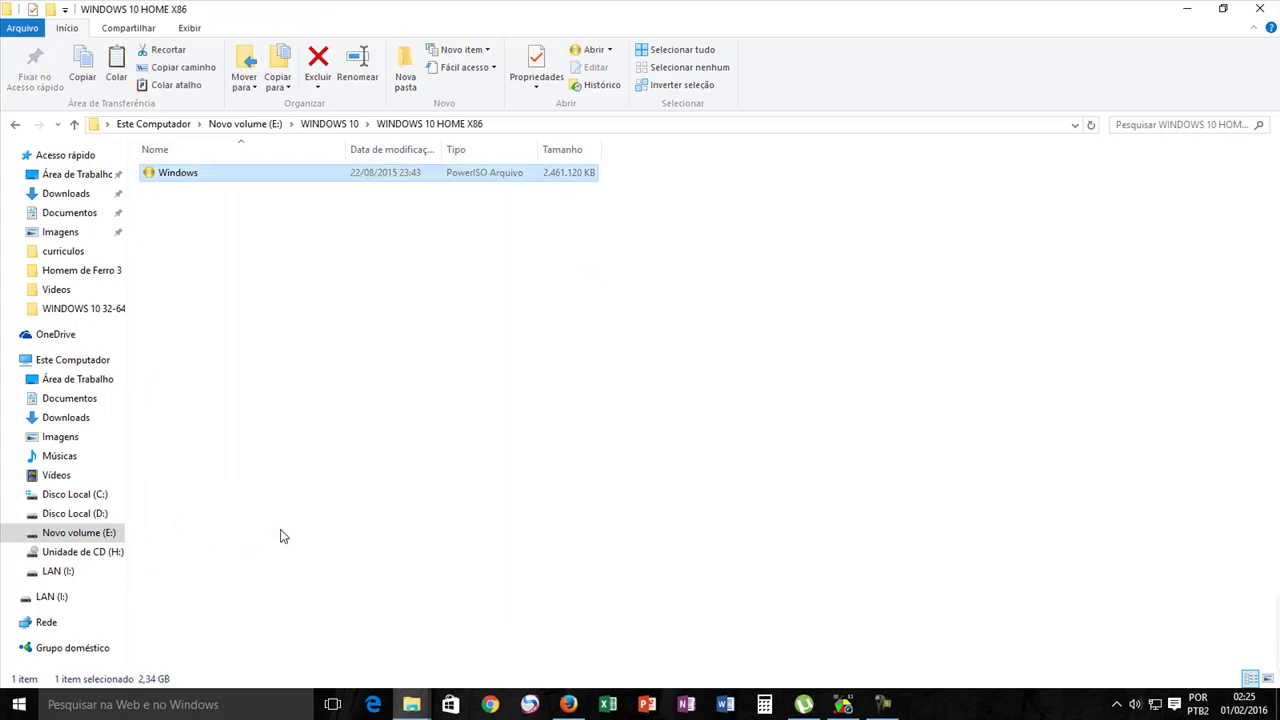
- Paste the copied Windows ISO into the USB drive's WIN10 folder
mouse_move(411, 704)
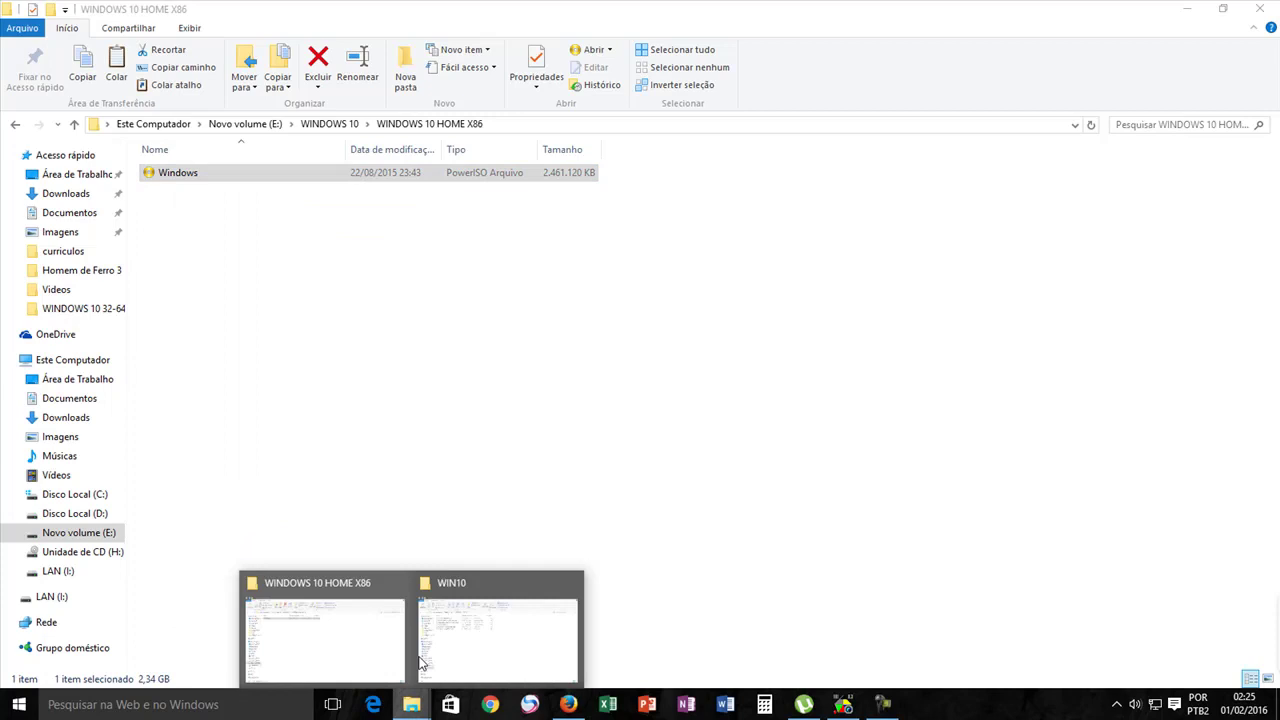
left_click(478, 625)
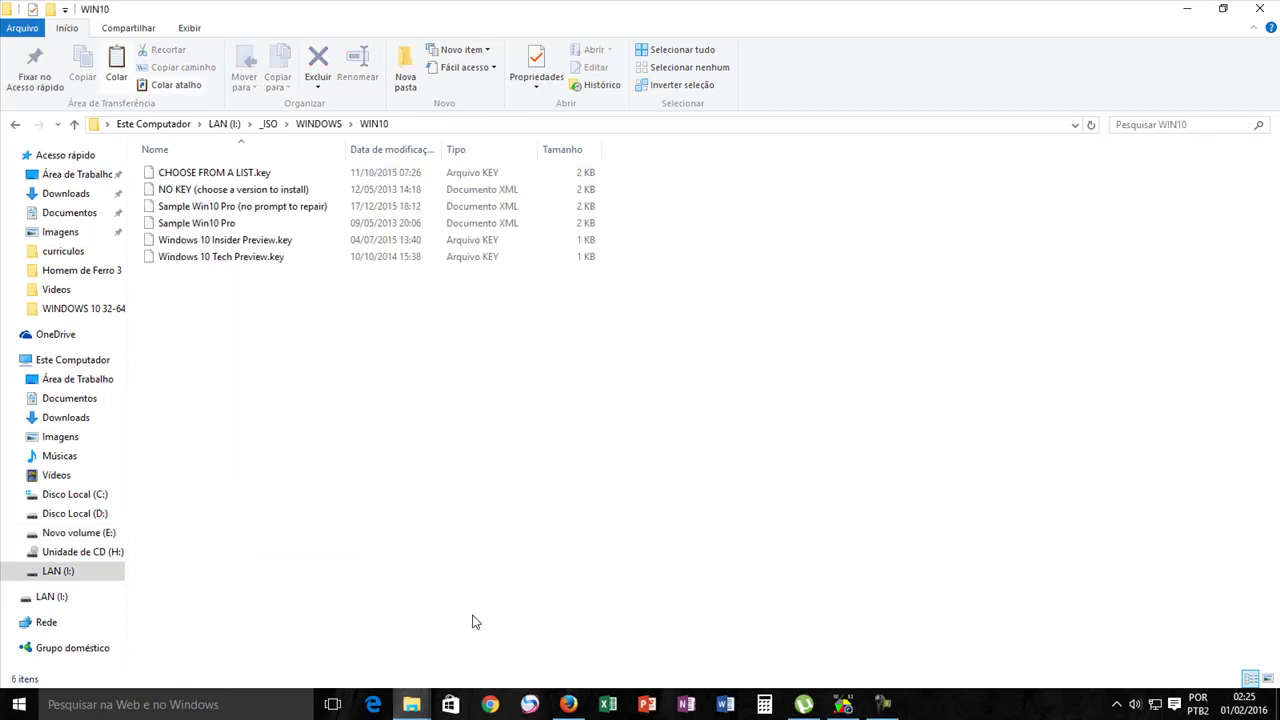
right_click(193, 298)
left_click(292, 404)
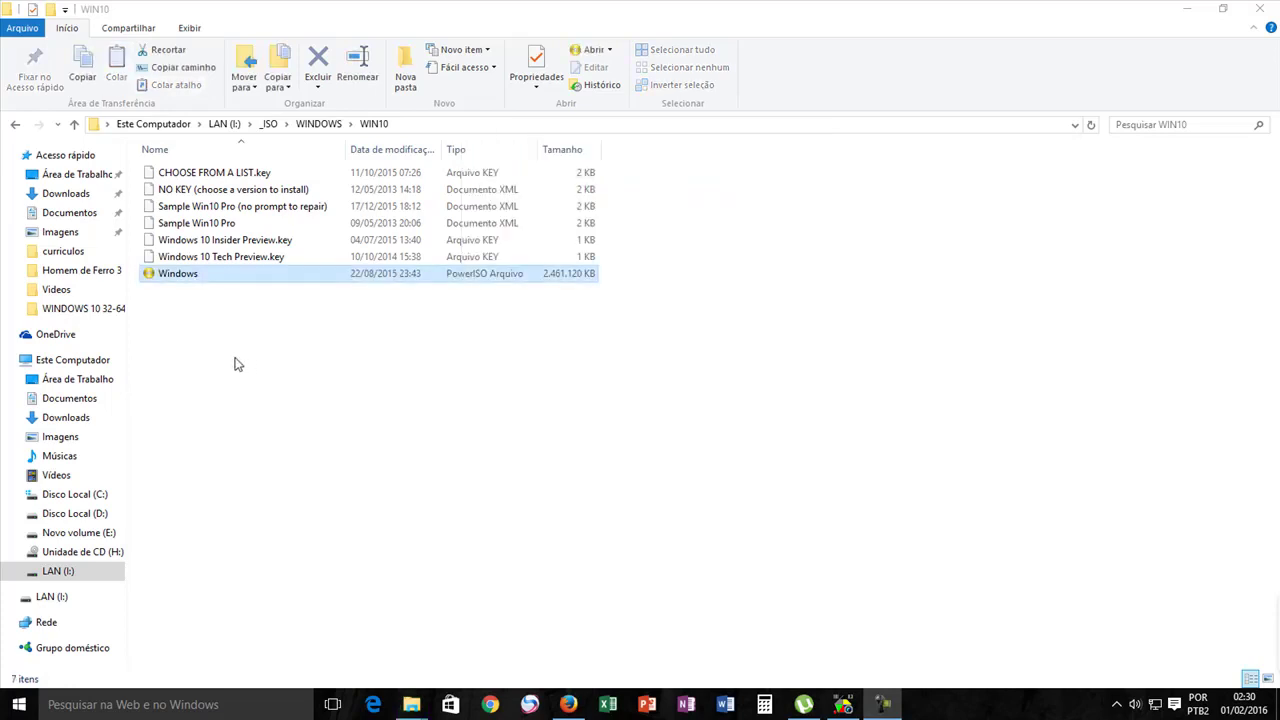
- Rename the Windows ISO in the WIN10 folder as Windows 10 X86
left_click(194, 290)
left_click(190, 278)
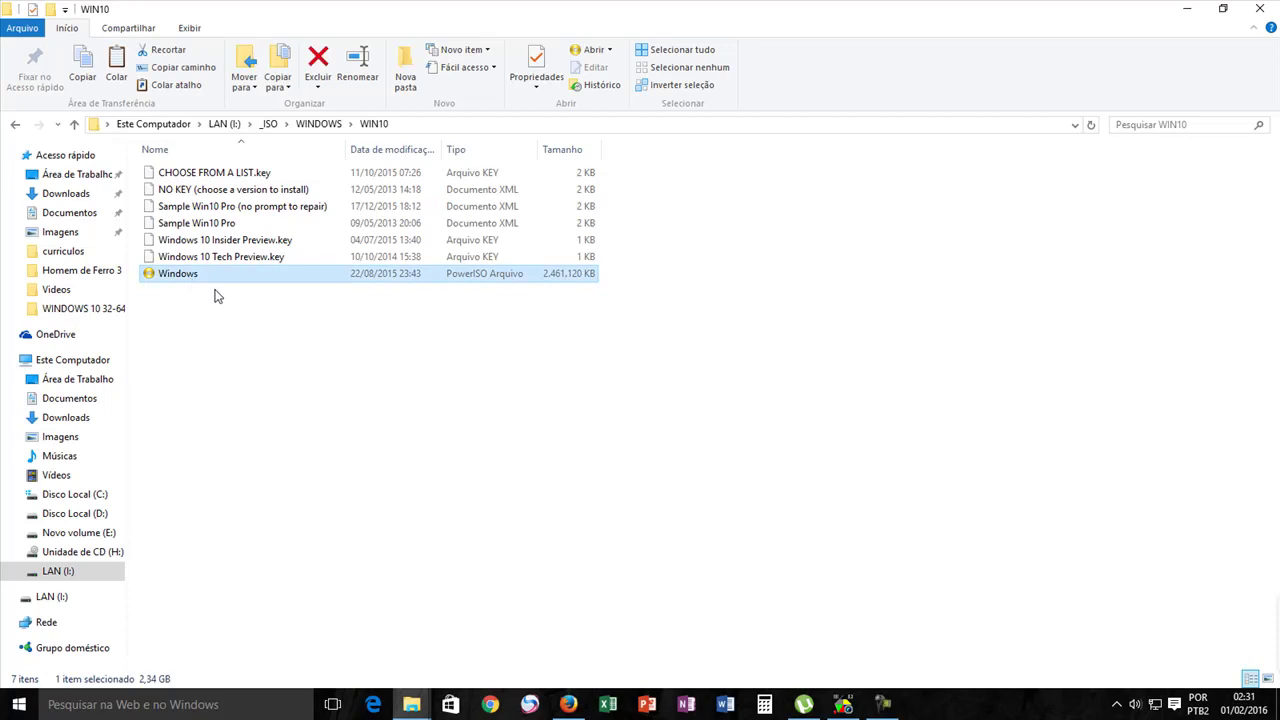
key("F2")
key("End")
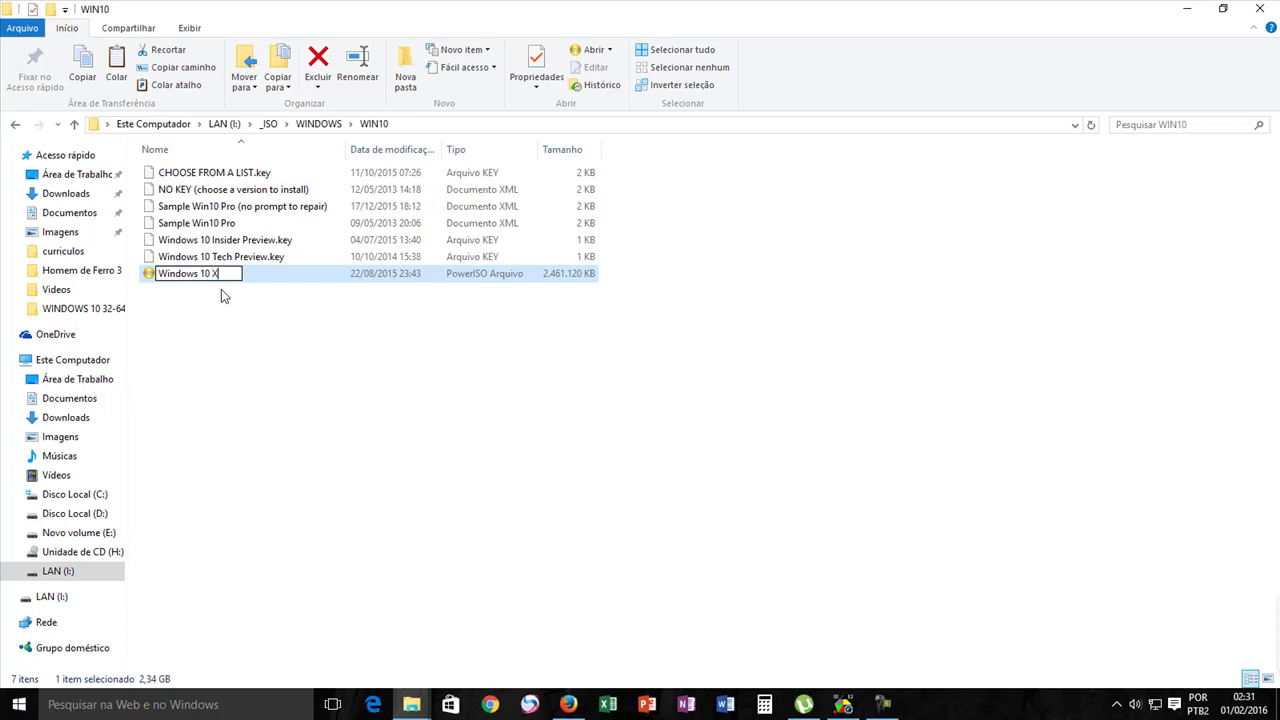
type("6")
left_click(346, 399)
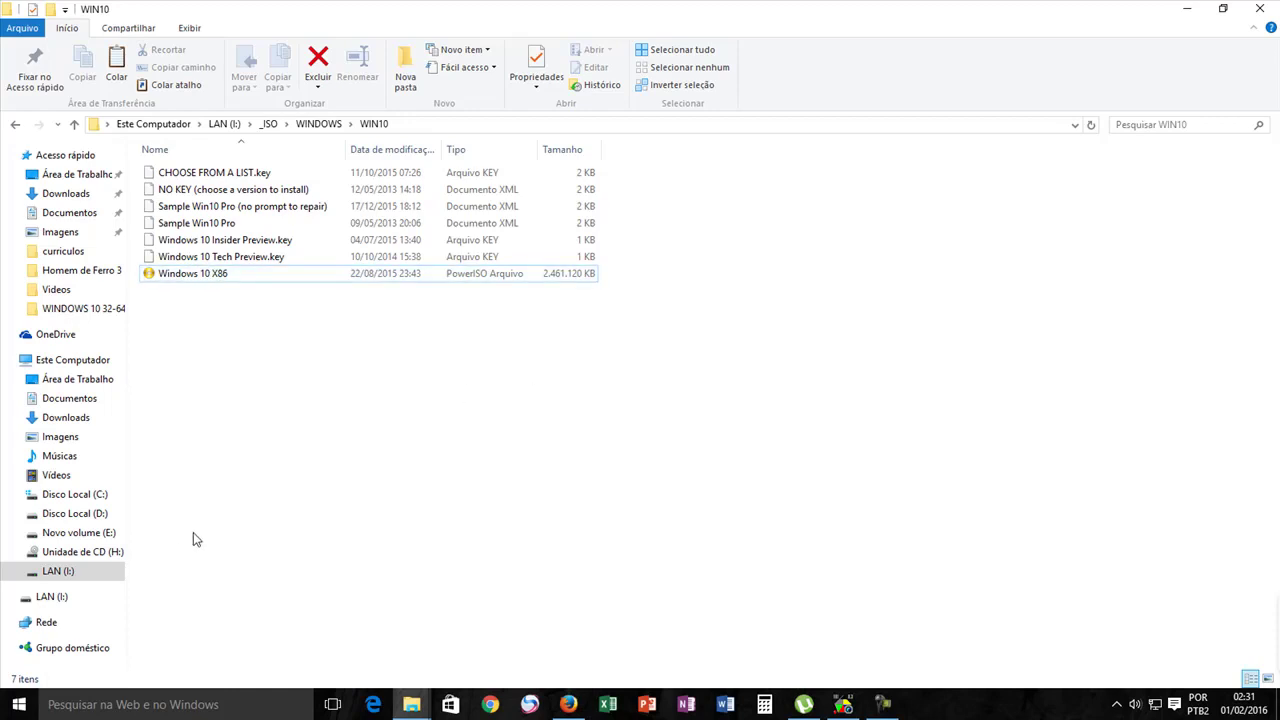
- Copy the "Windows 7 x86, x64 - Outubro 2010 - ATIVADO" ISO from the IMAGENS ISO E COMANDOS folder on drive E
left_click(80, 533)
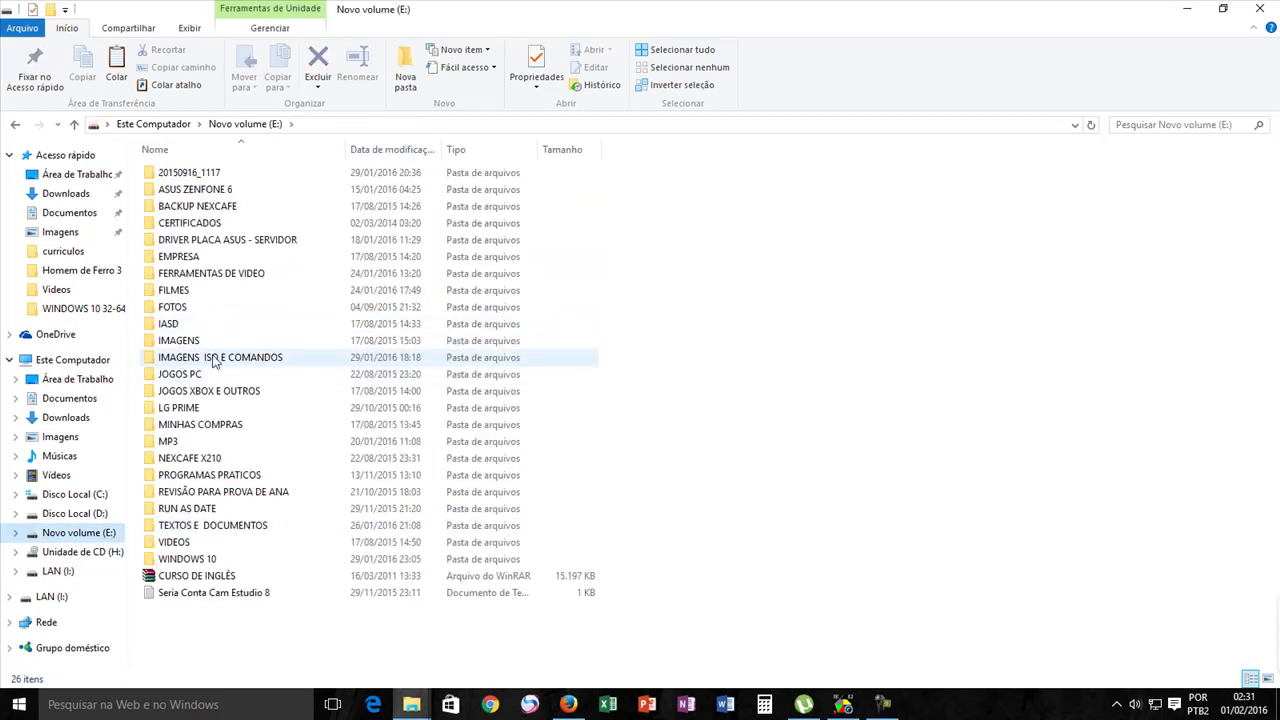
double_click(213, 358)
scroll(311, 449, "down", 8)
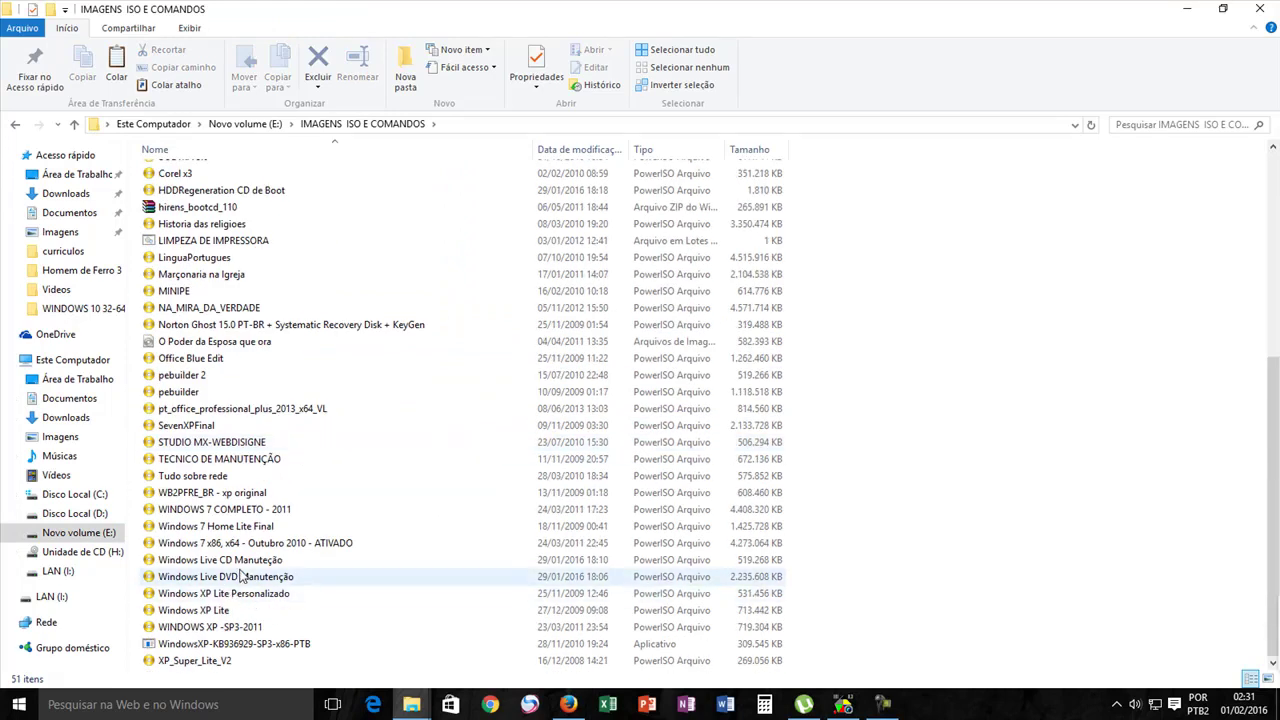
right_click(236, 546)
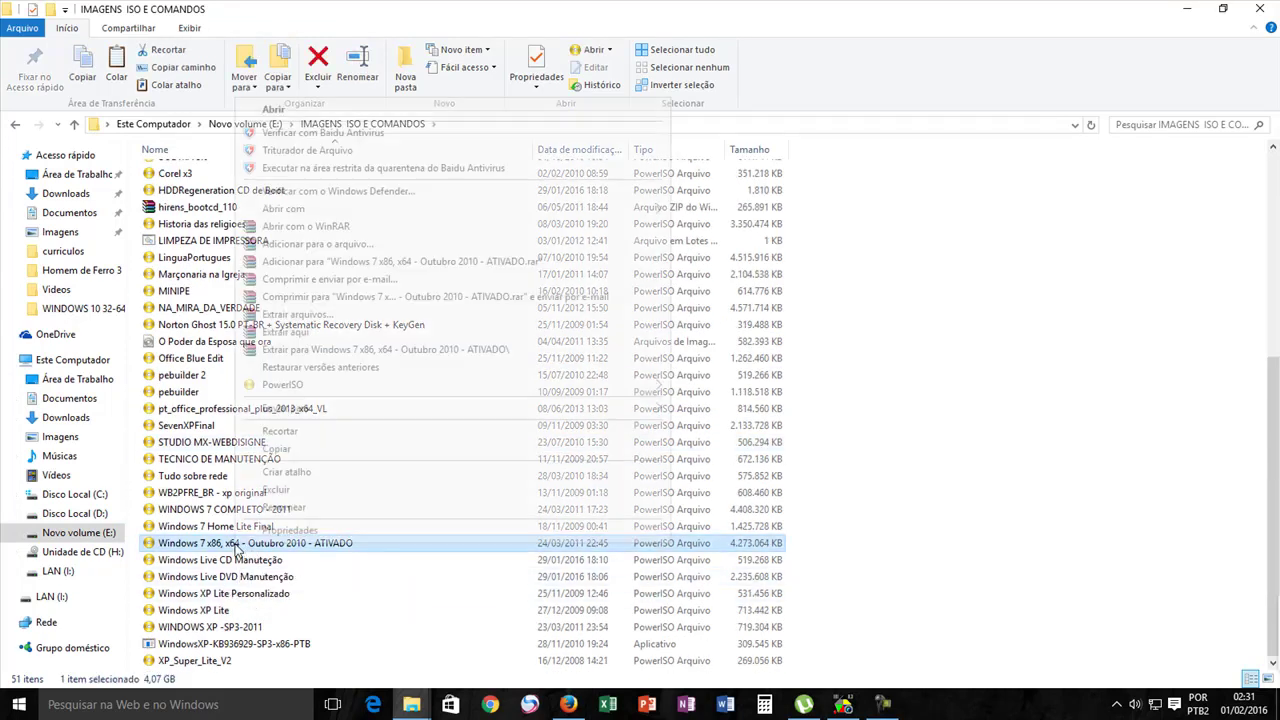
left_click(301, 447)
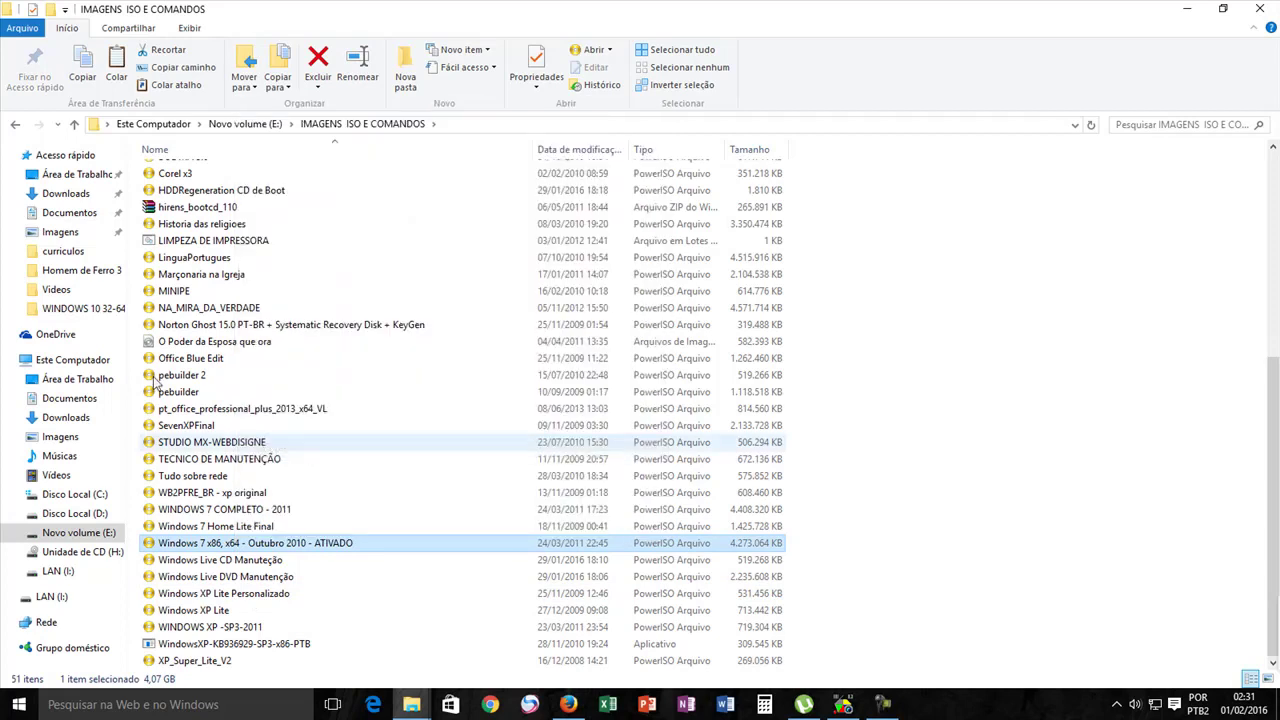
- Paste the copied Windows 7 ISO into the _ISO\WINDOWS\WIN7 folder on the LAN (I:) drive
left_click(82, 361)
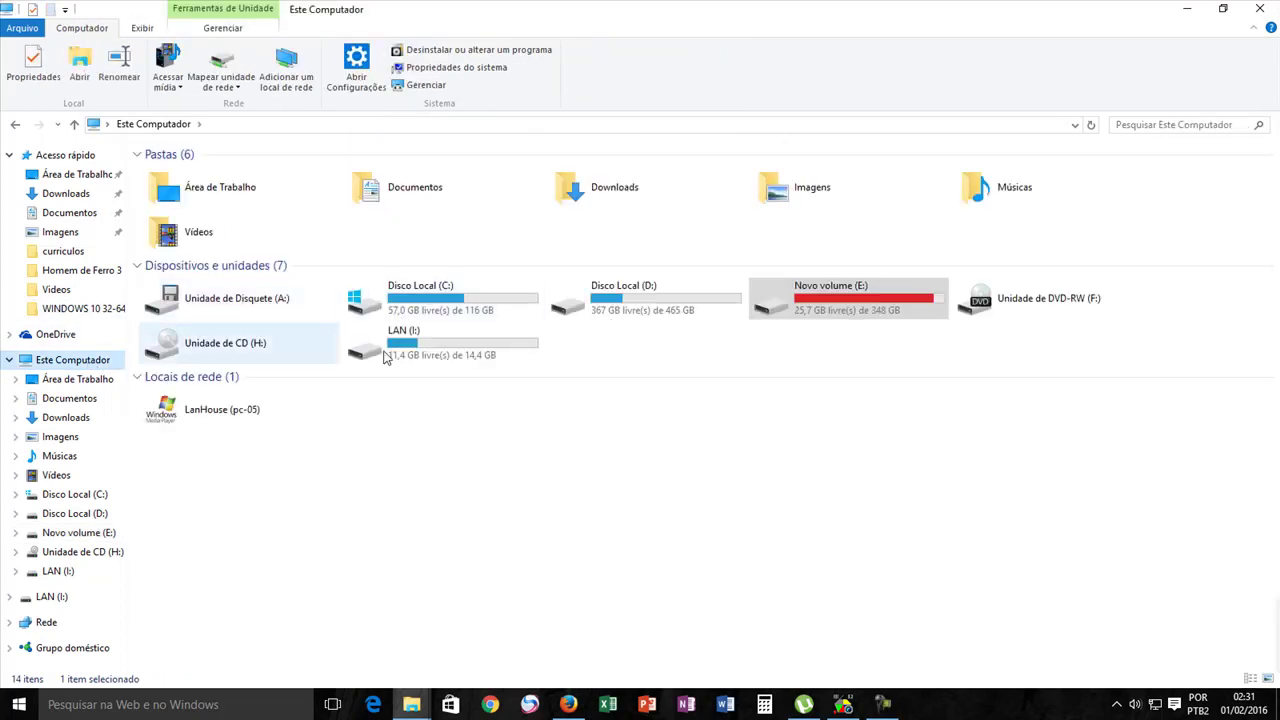
double_click(503, 348)
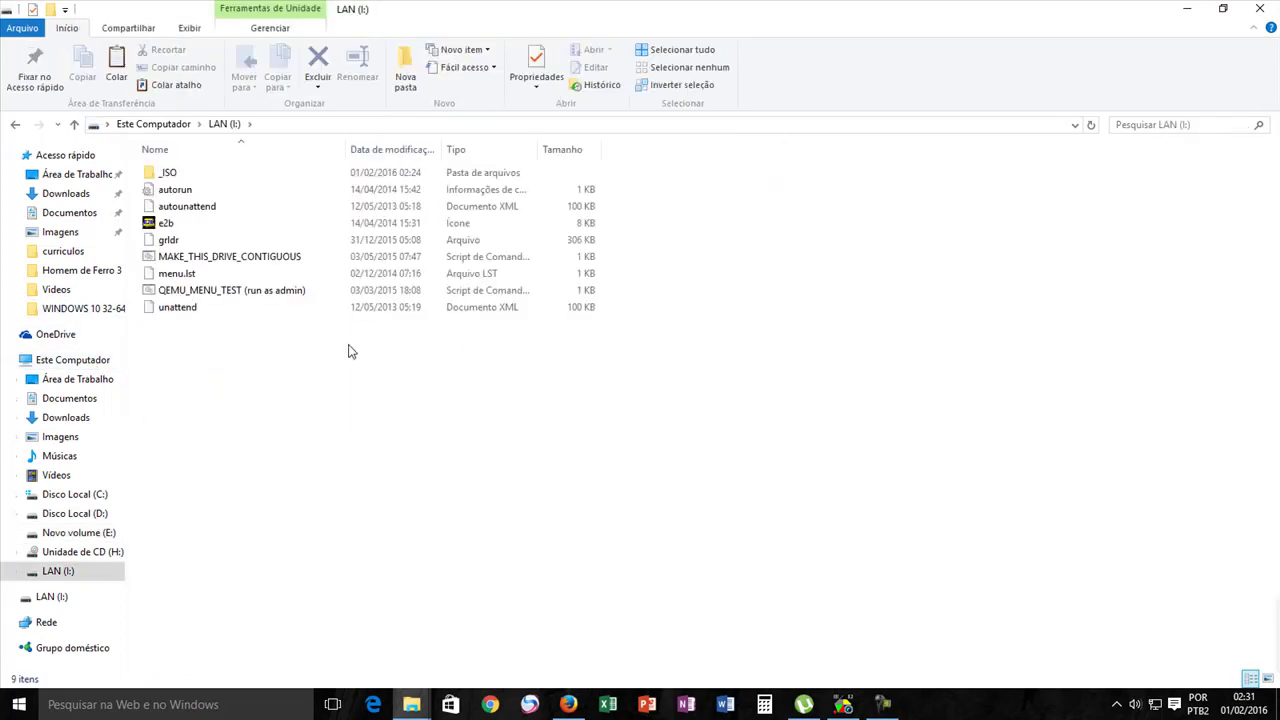
double_click(183, 176)
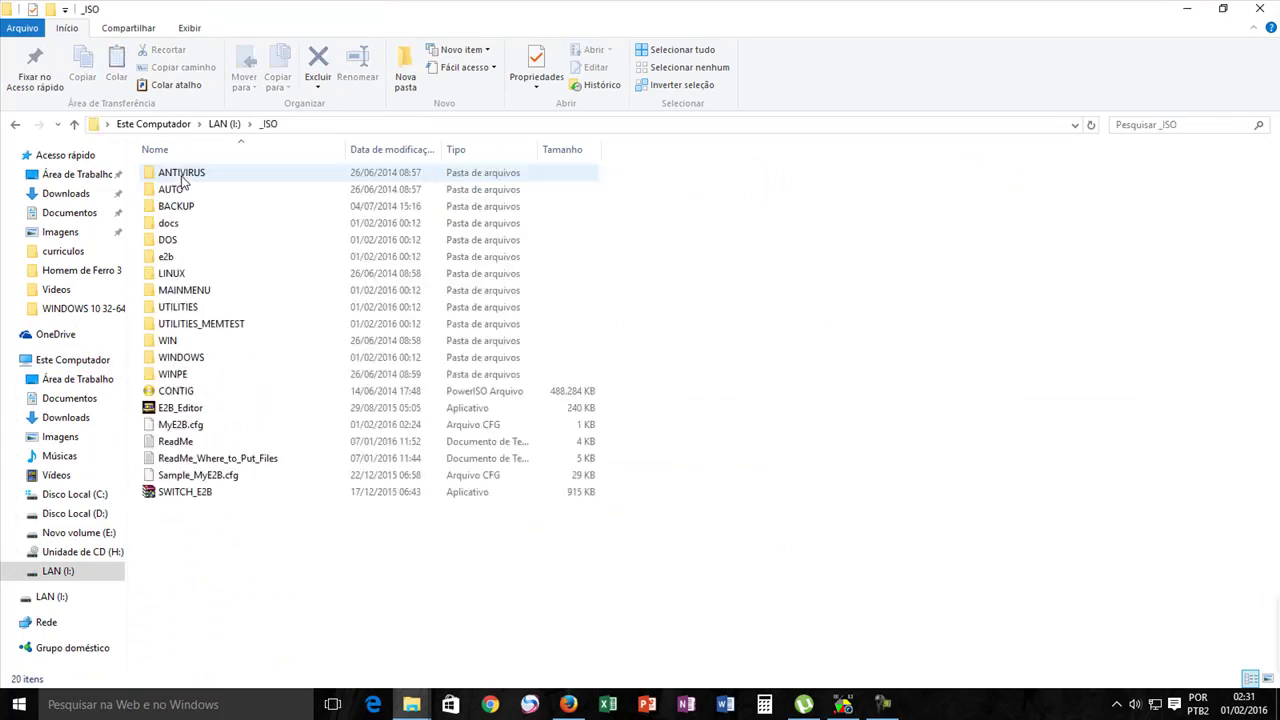
double_click(181, 358)
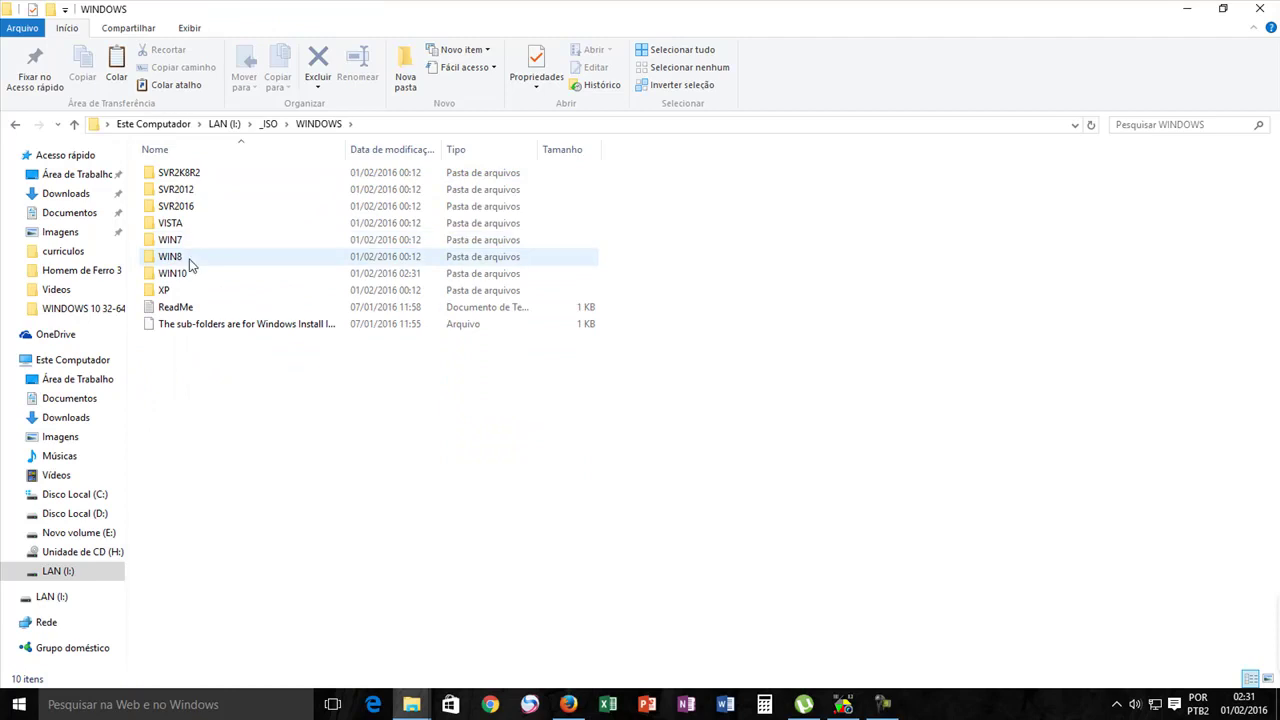
double_click(196, 247)
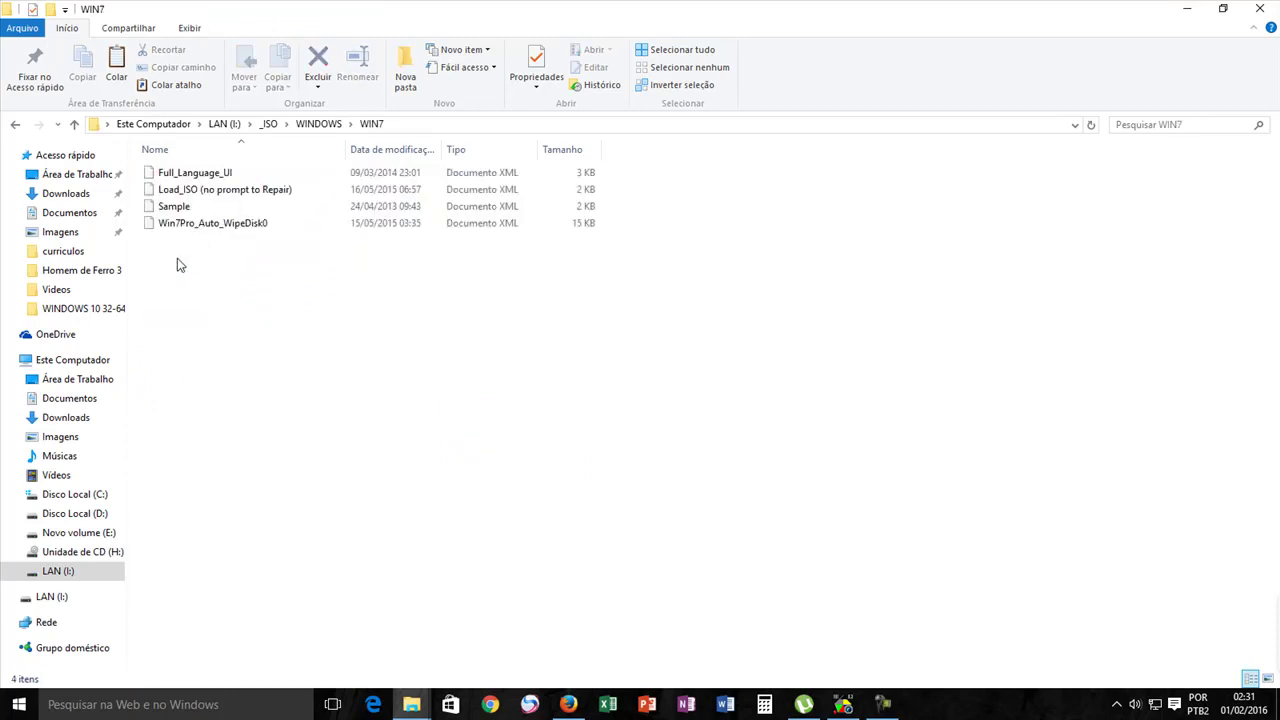
right_click(178, 264)
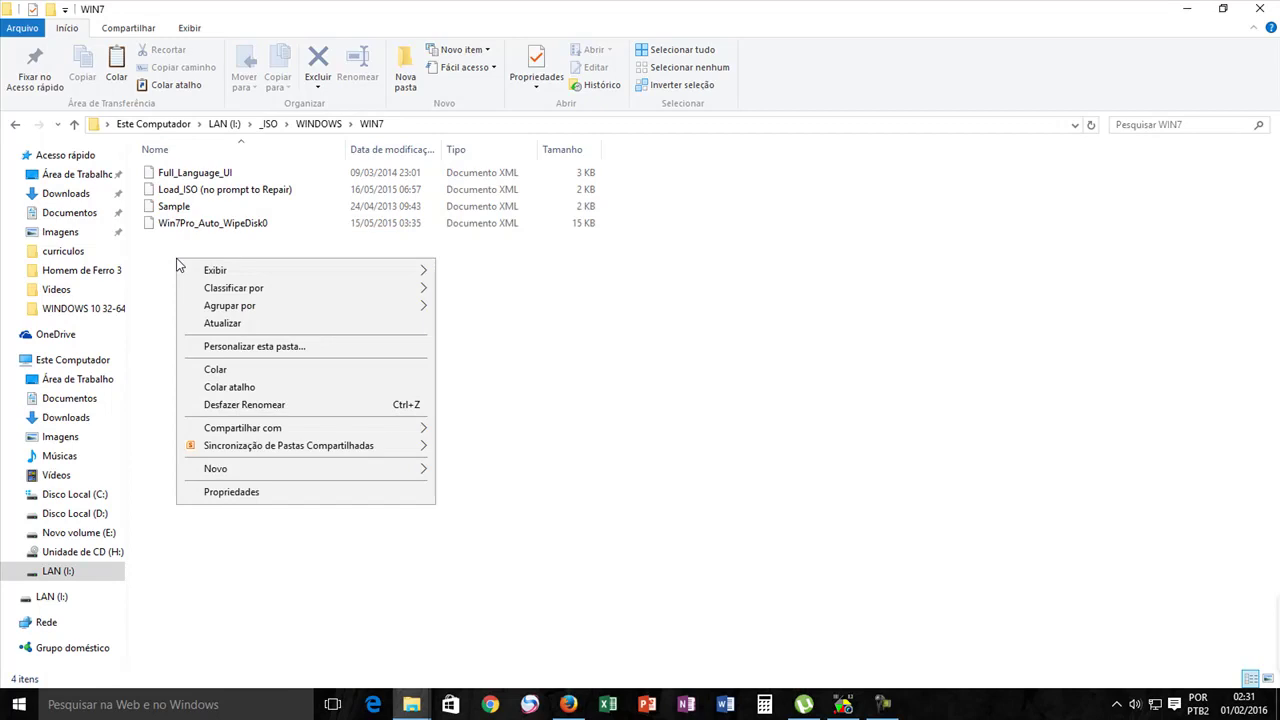
left_click(233, 370)
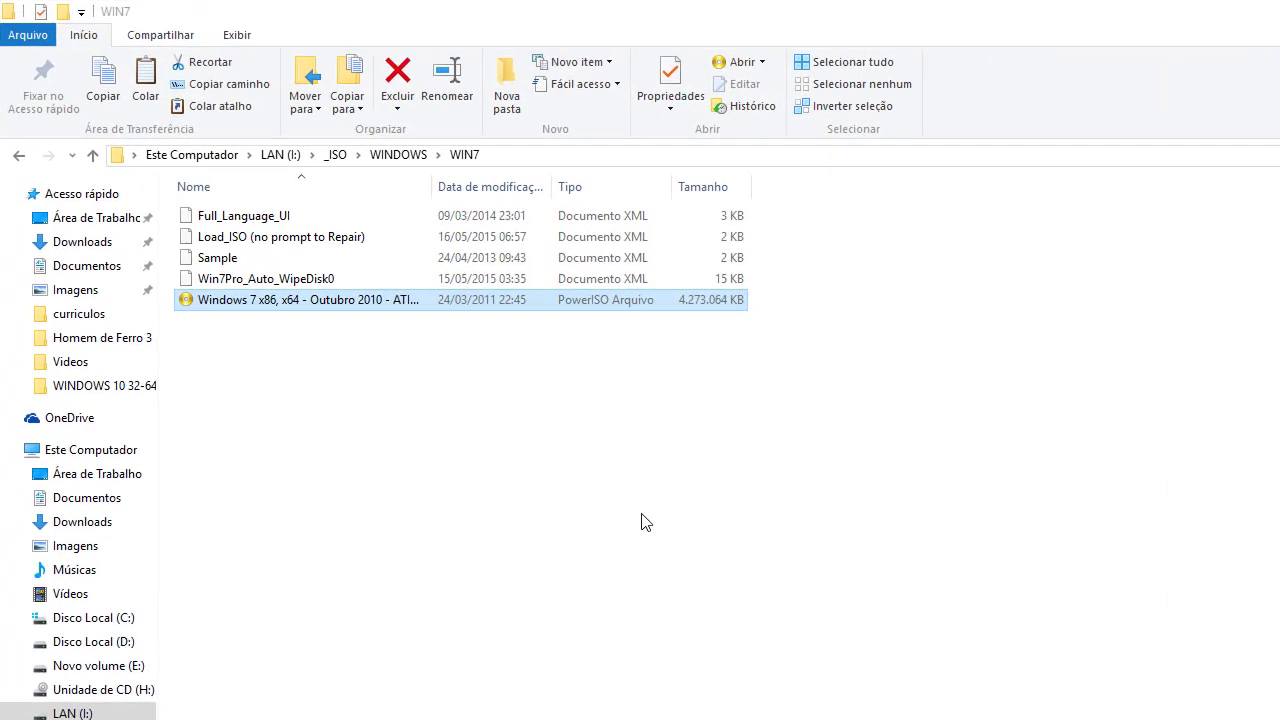
- Rename the Windows 7 ISO in the WIN7 folder as "Windows 7 x86, x64 - ATIVADO"
right_click(343, 308)
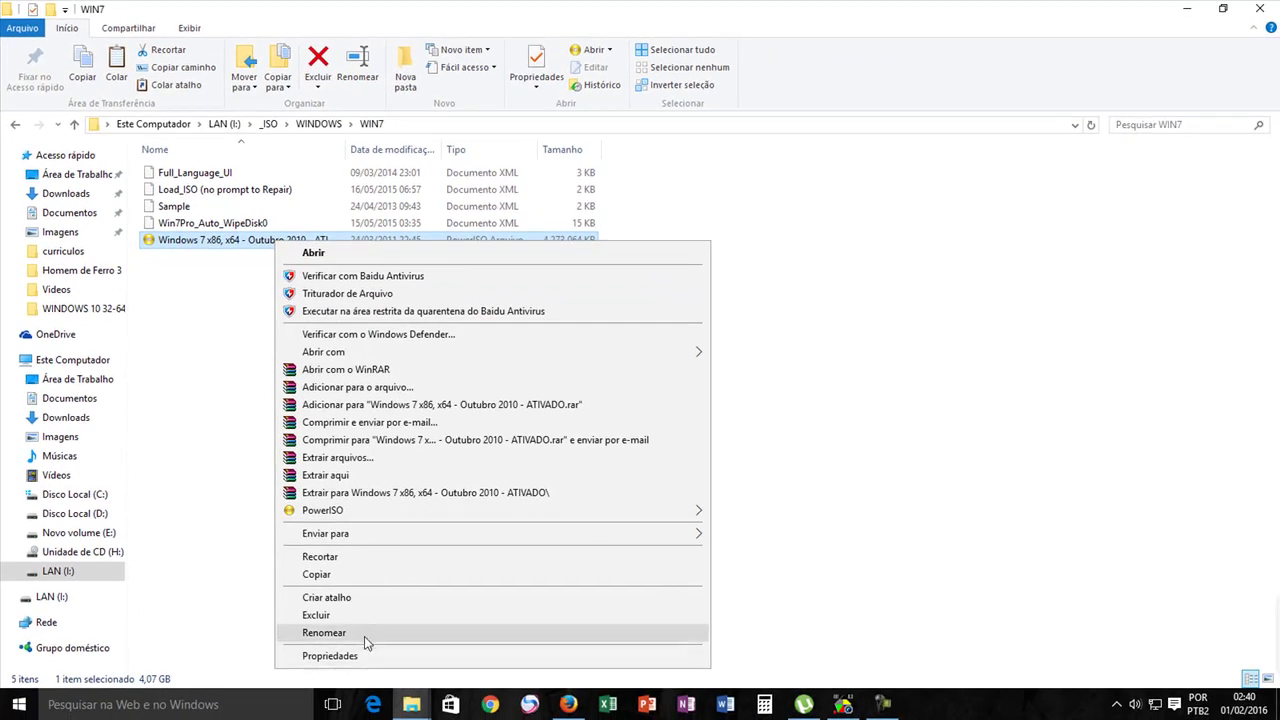
left_click(364, 634)
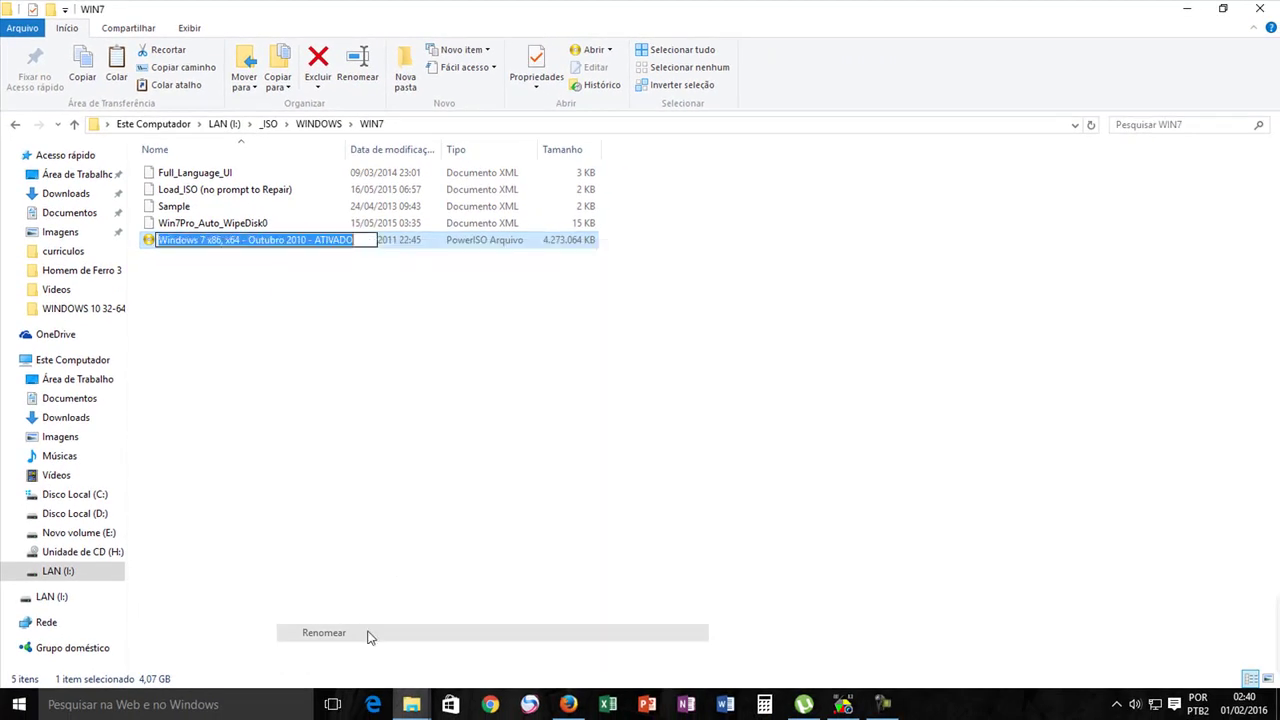
left_click(361, 239)
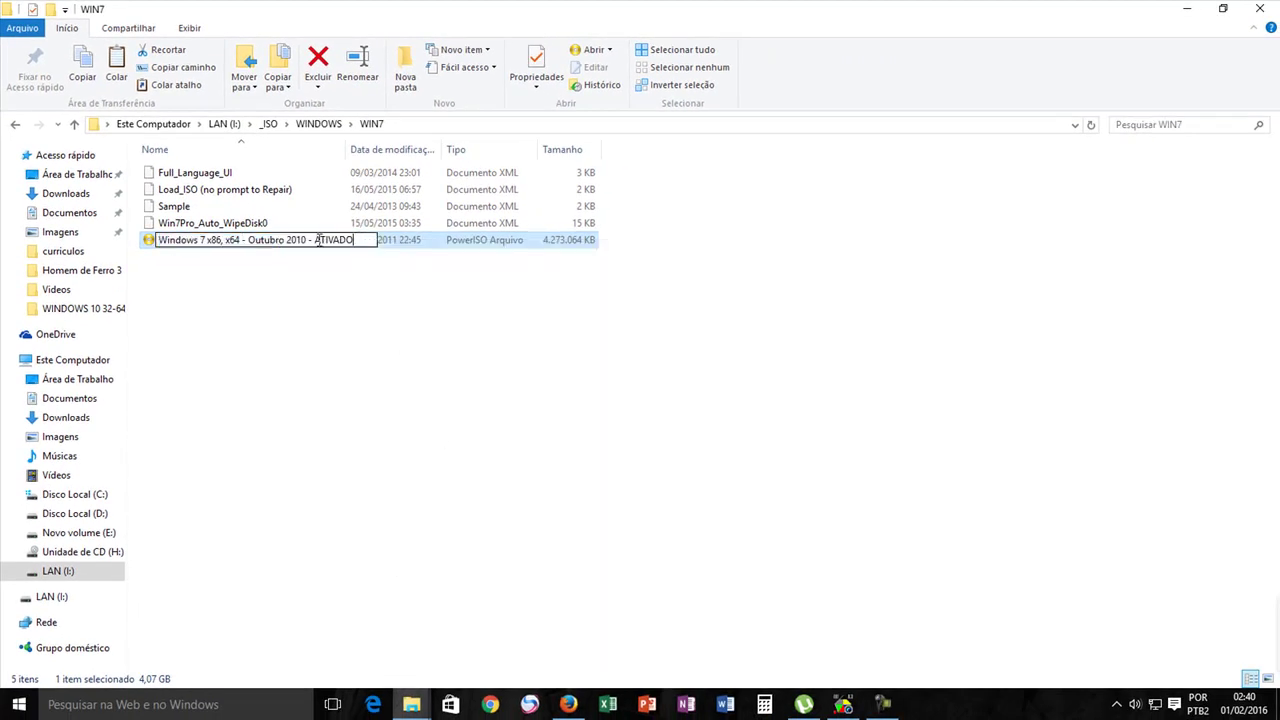
left_click_drag(305, 240, 250, 240)
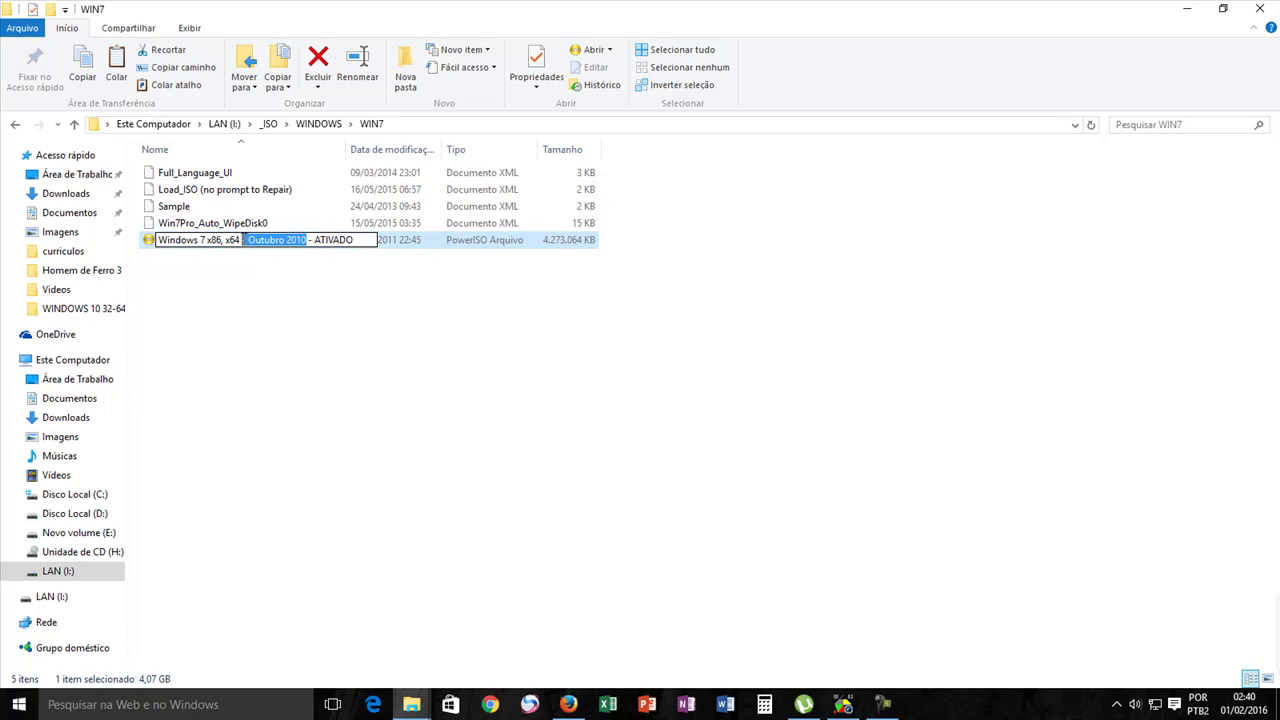
key("BackSpace")
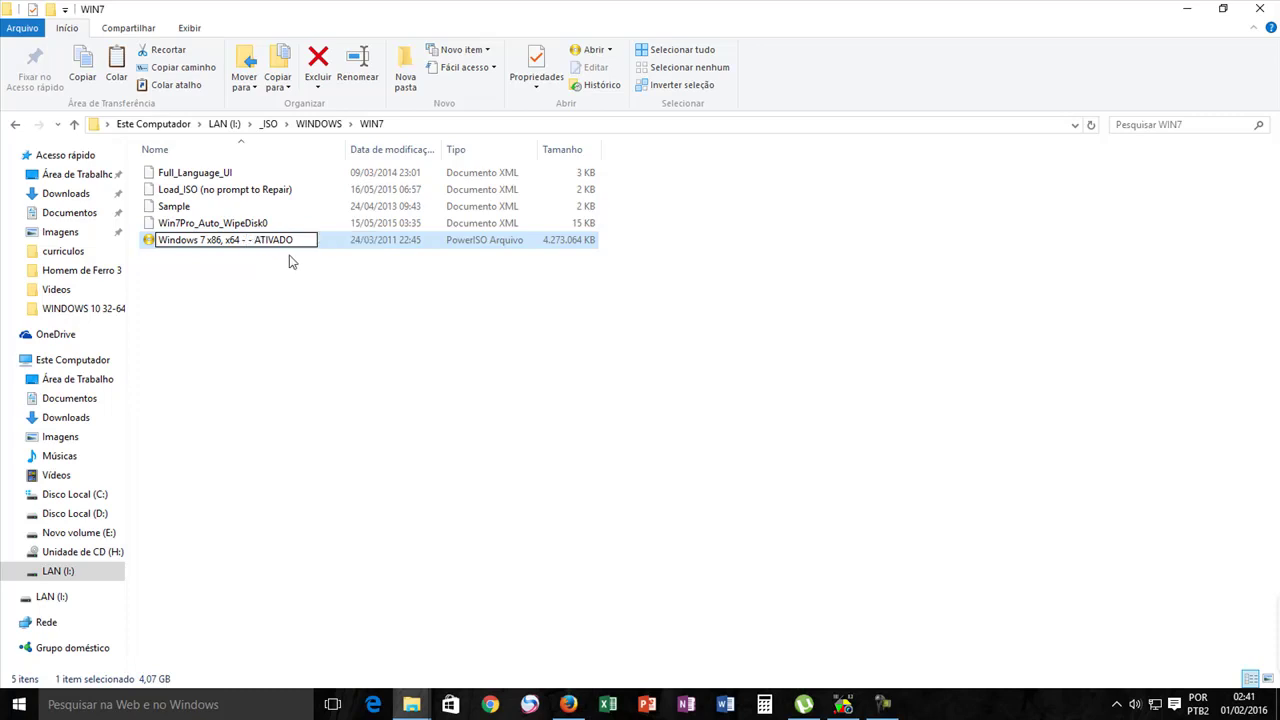
key("BackSpace")
key("BackSpace")
left_click(279, 385)
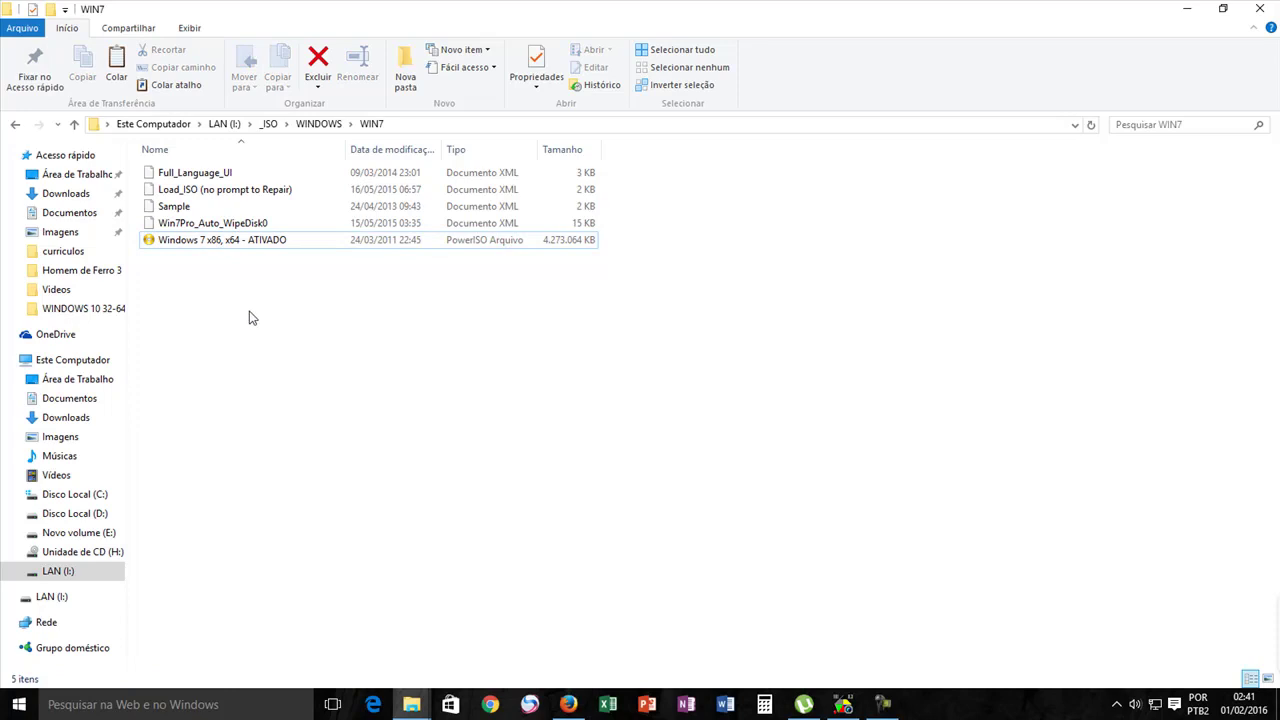
- Go back to the WINDOWS folder and look through the WIN8 folder's contents and the neighbouring version folders
left_click(74, 124)
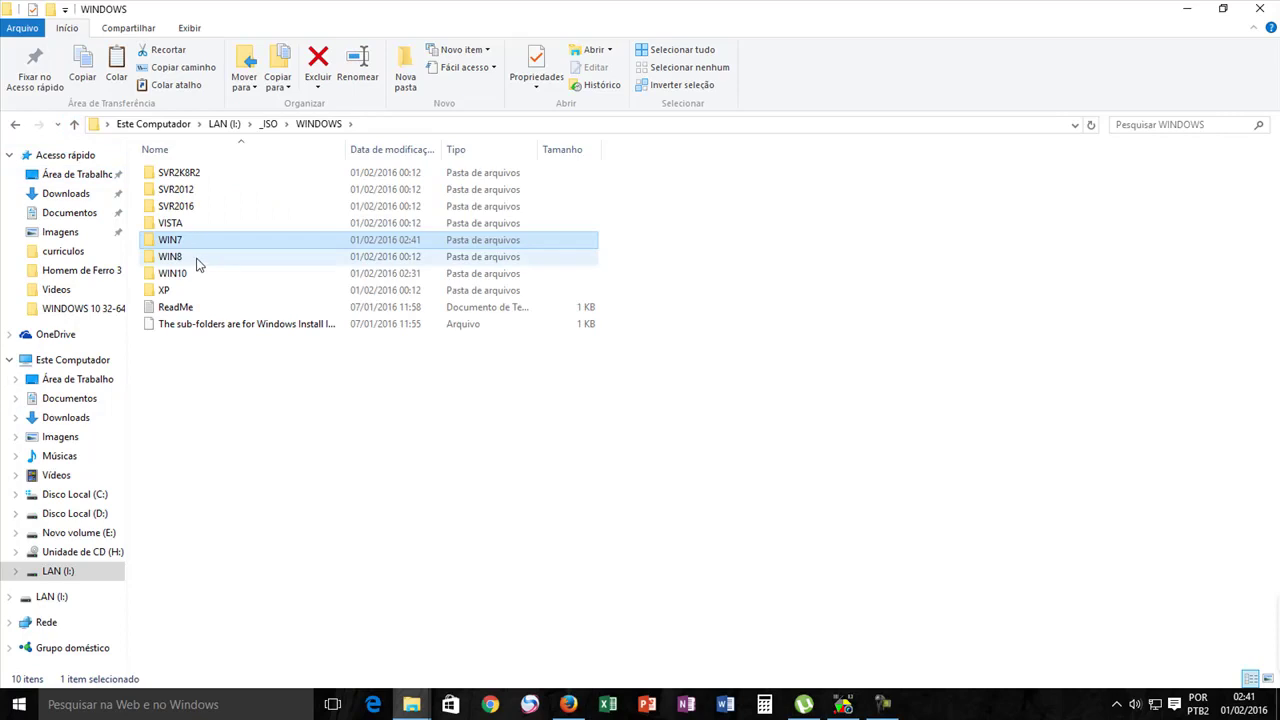
left_click(198, 238)
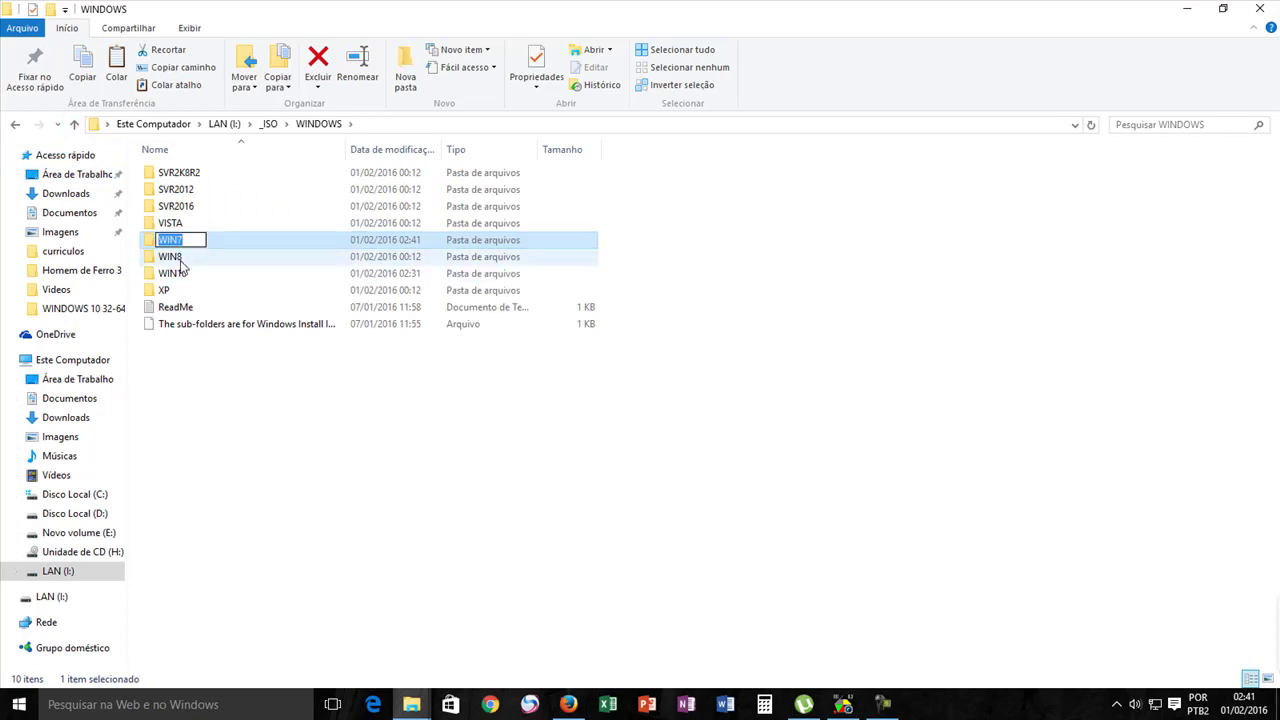
left_click(181, 261)
double_click(181, 263)
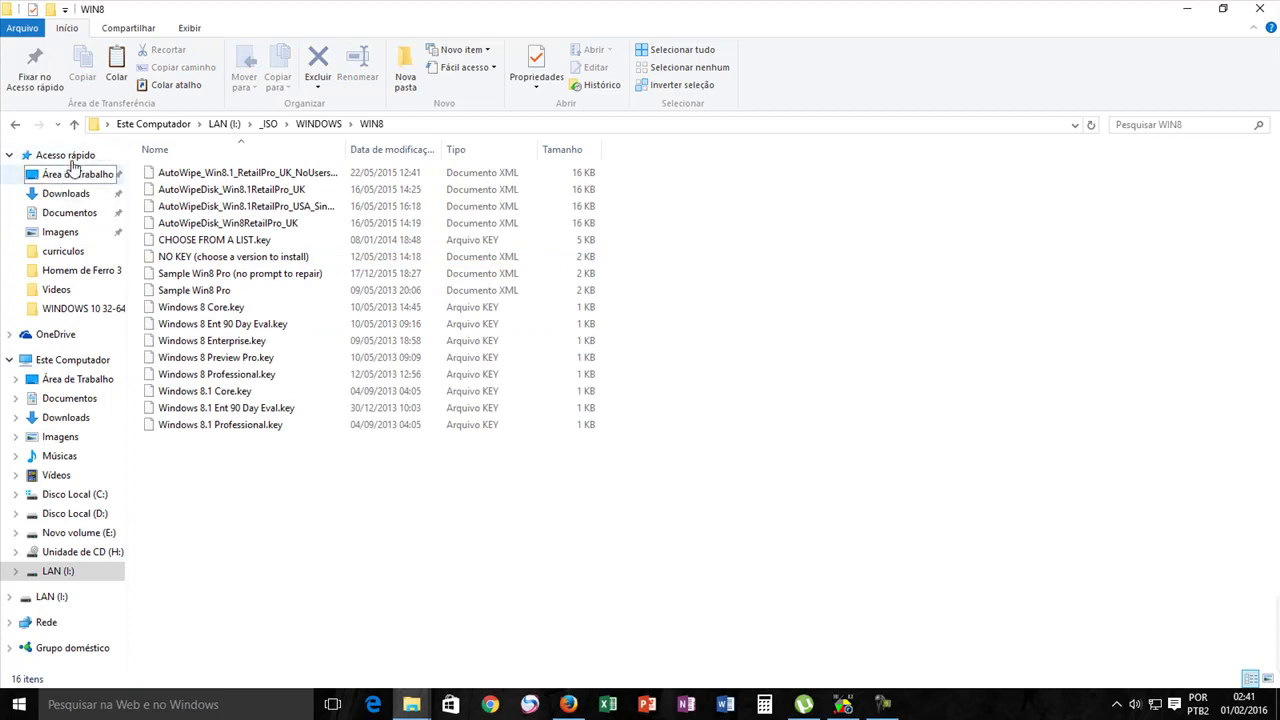
left_click(75, 128)
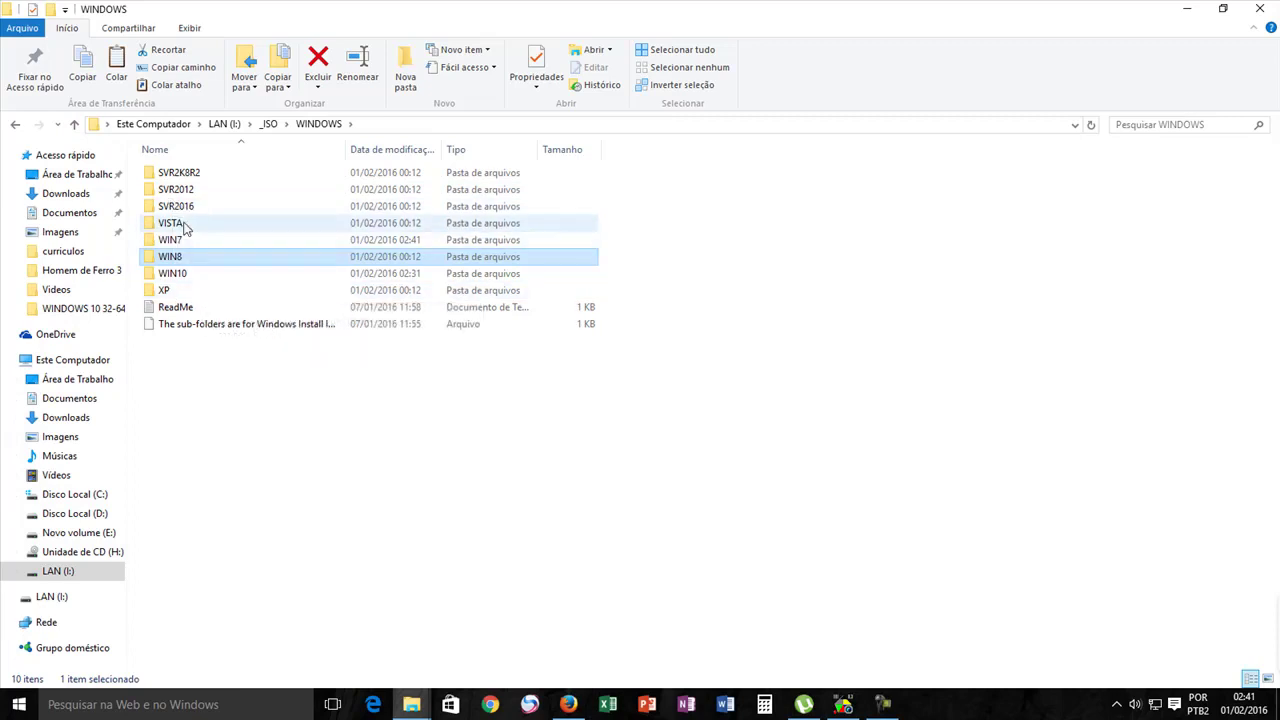
left_click(167, 291)
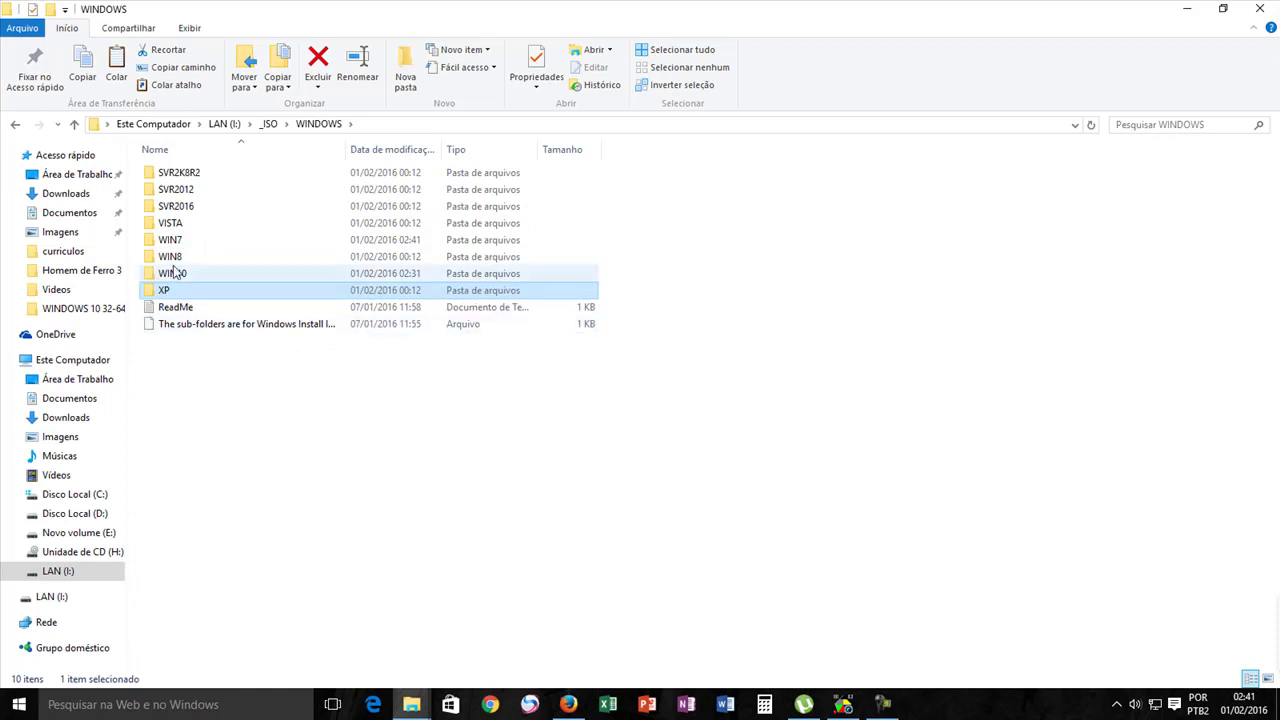
- Review the files in the WIN10 folder, including the "NO KEY (choose a version to install)" file and the Windows 10 X86 ISO
double_click(181, 275)
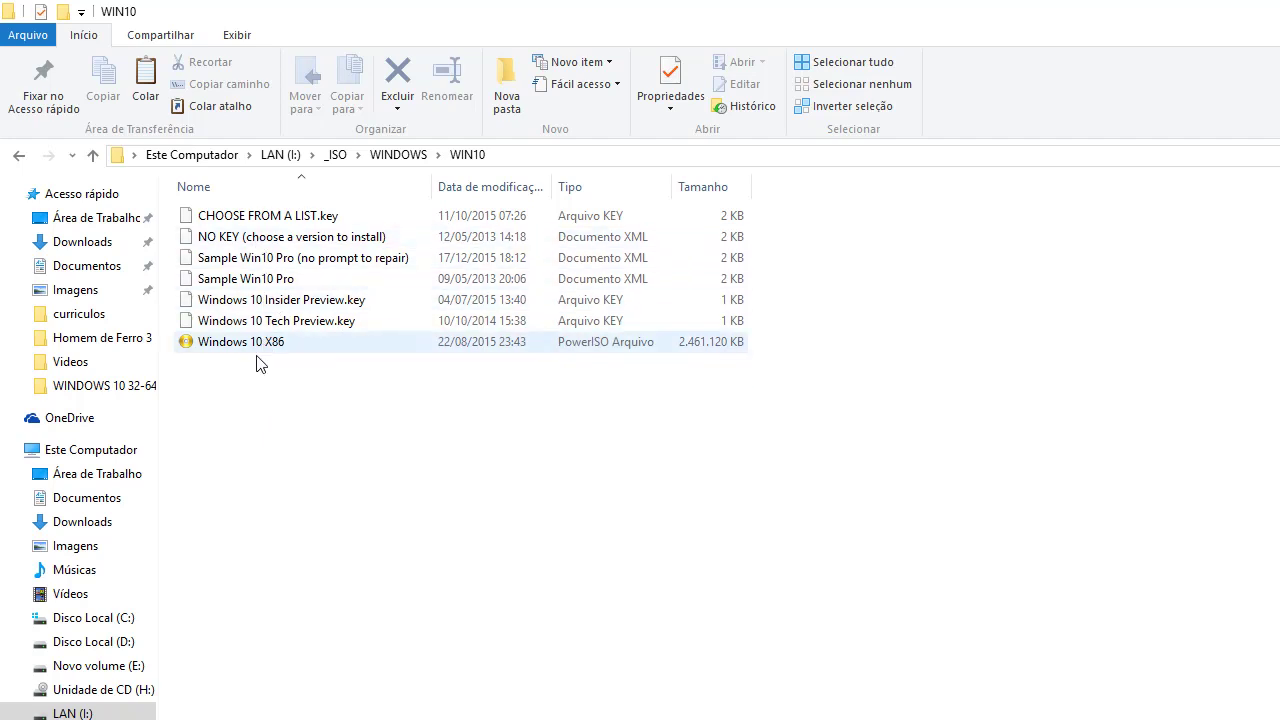
mouse_move(256, 348)
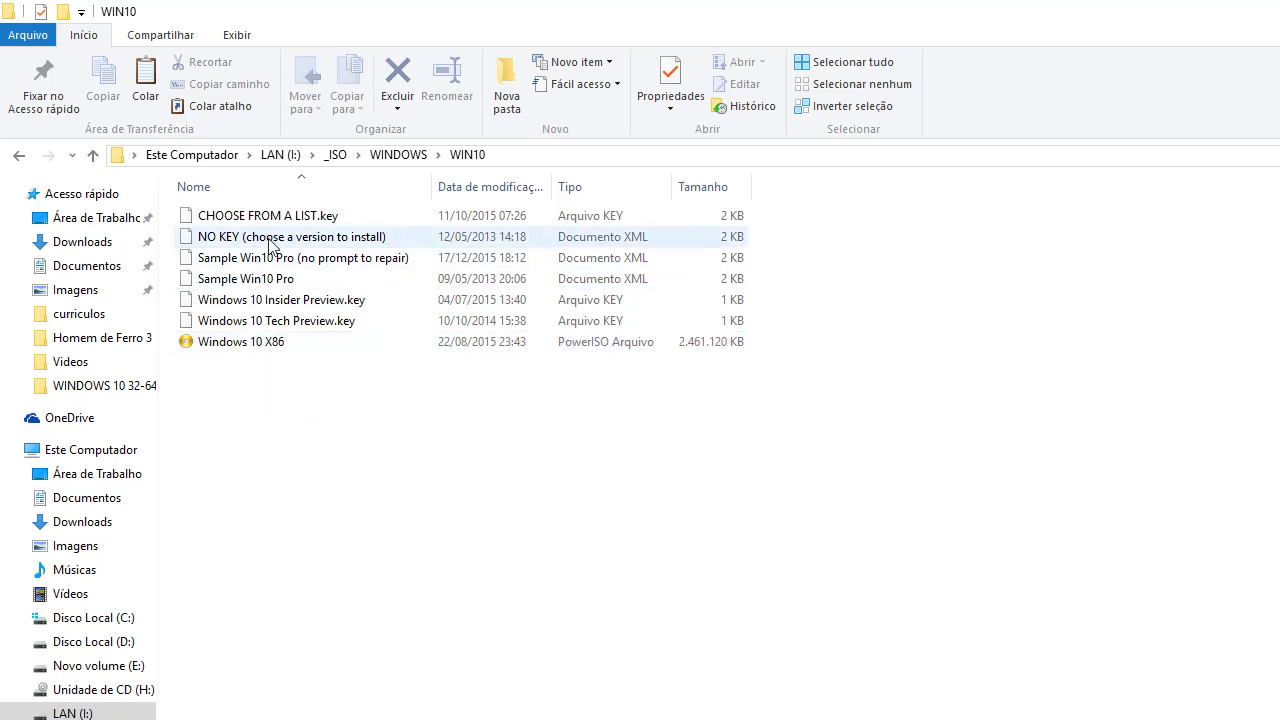
mouse_move(236, 248)
right_click(288, 245)
left_click(224, 441)
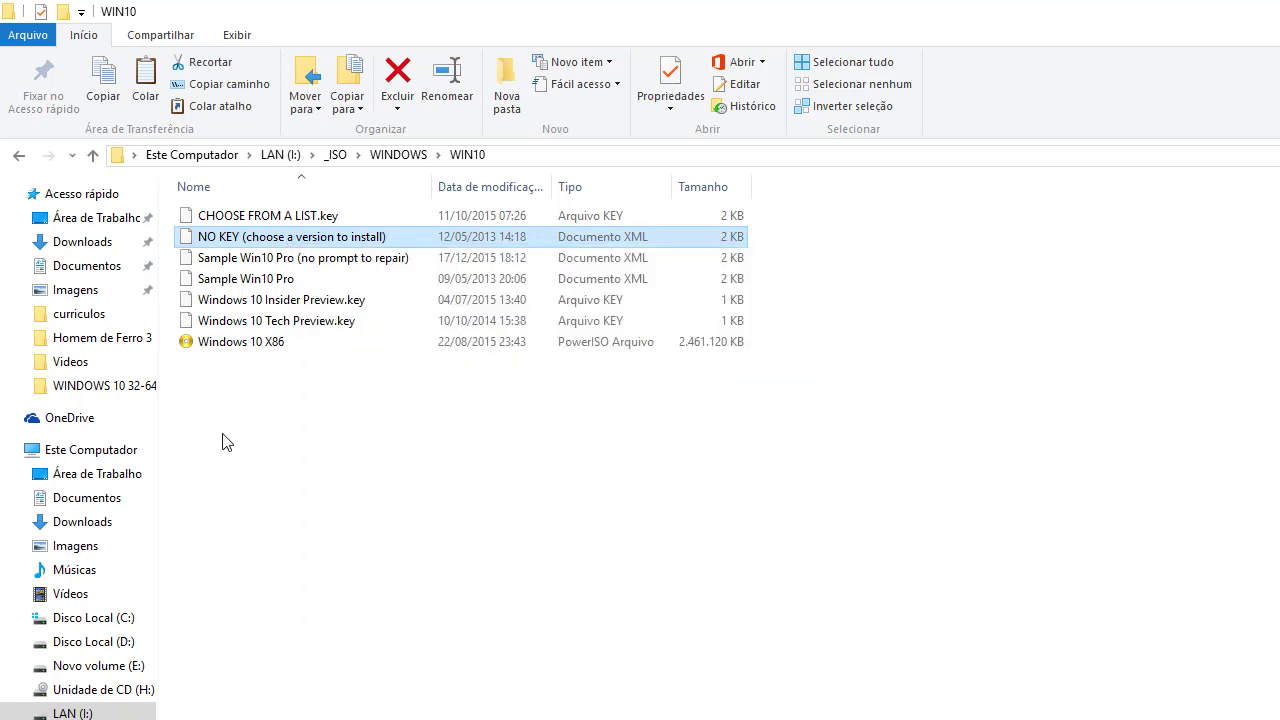
left_click(224, 437)
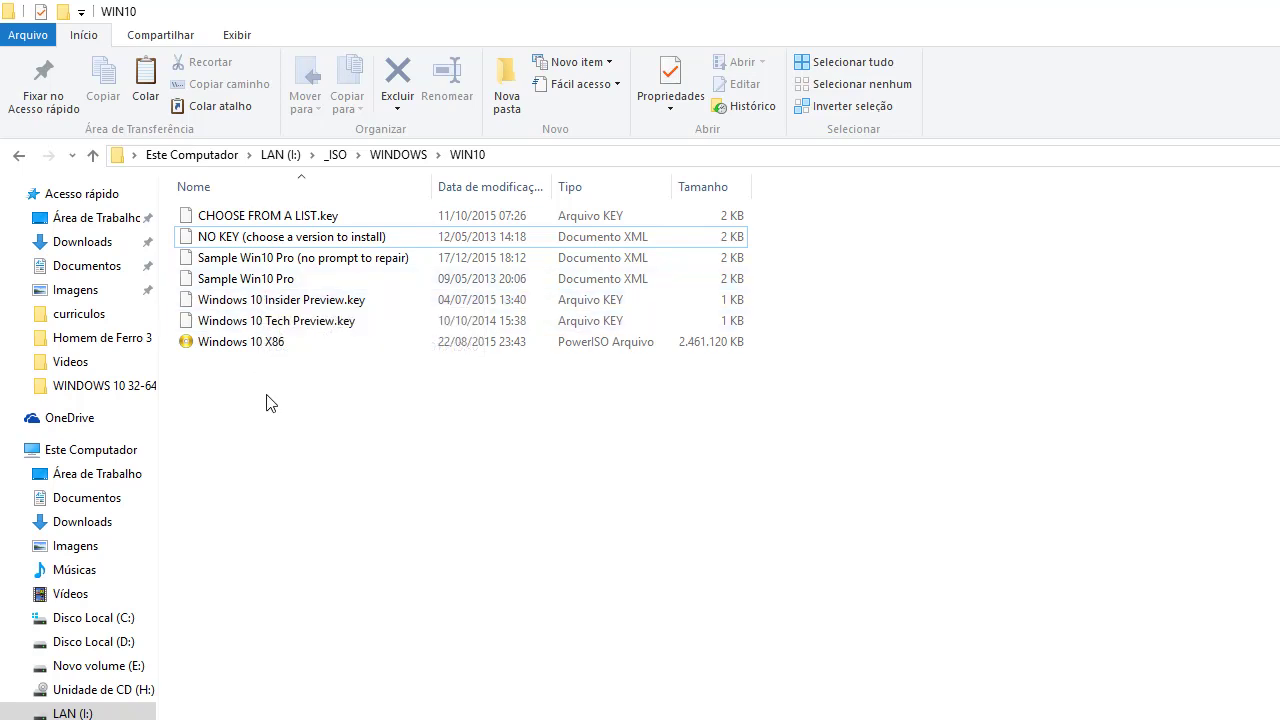
- Look over the _ISO folder and the Windows version folders inside its WINDOWS subfolder
left_click(95, 157)
left_click(95, 157)
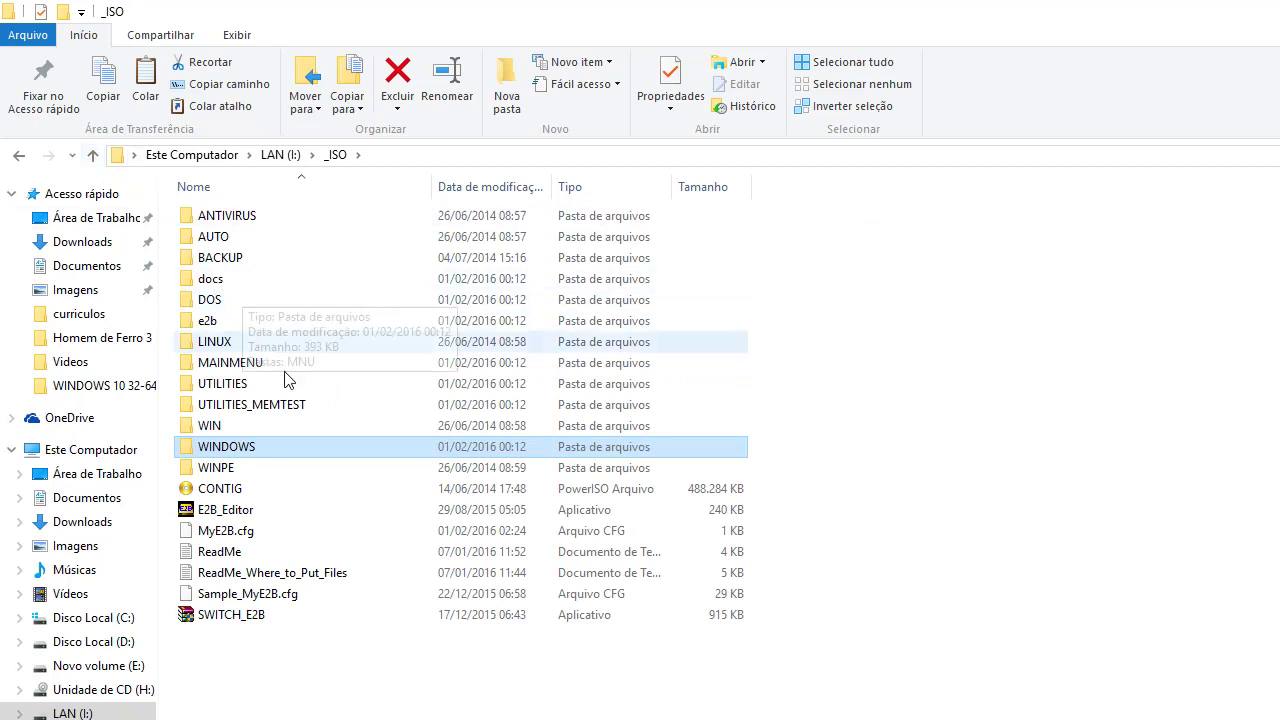
double_click(226, 447)
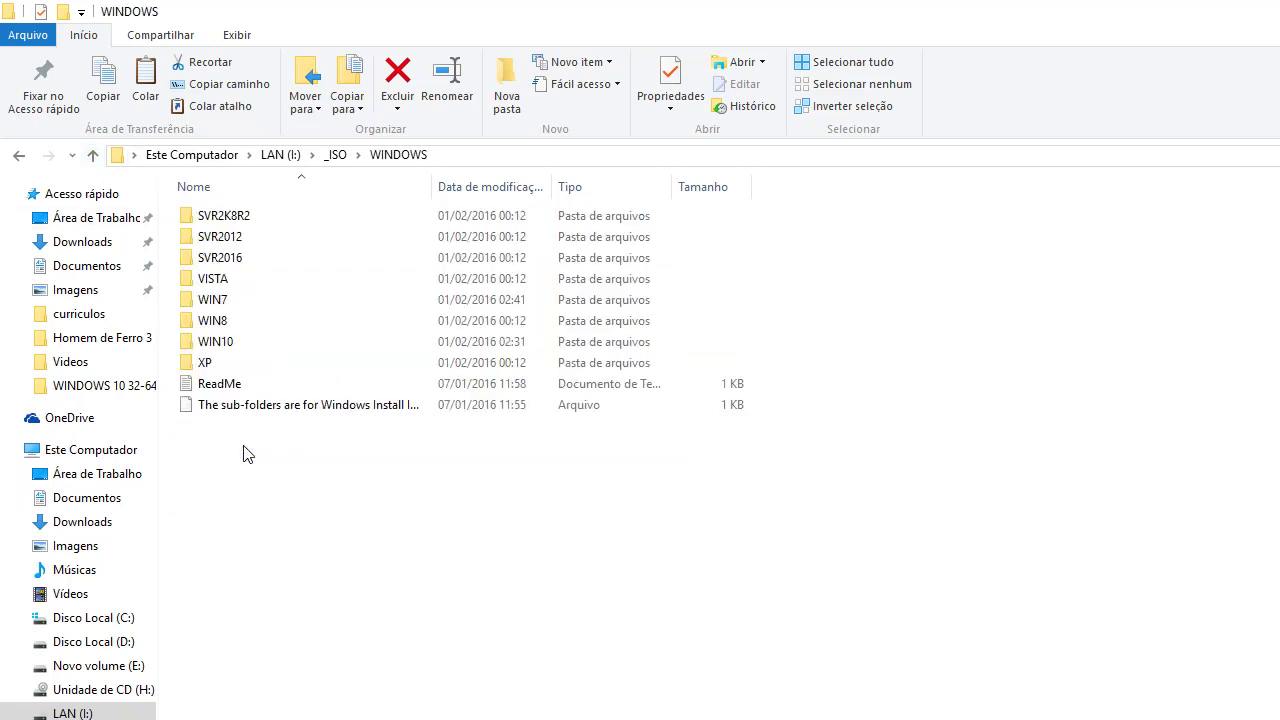
left_click(221, 369)
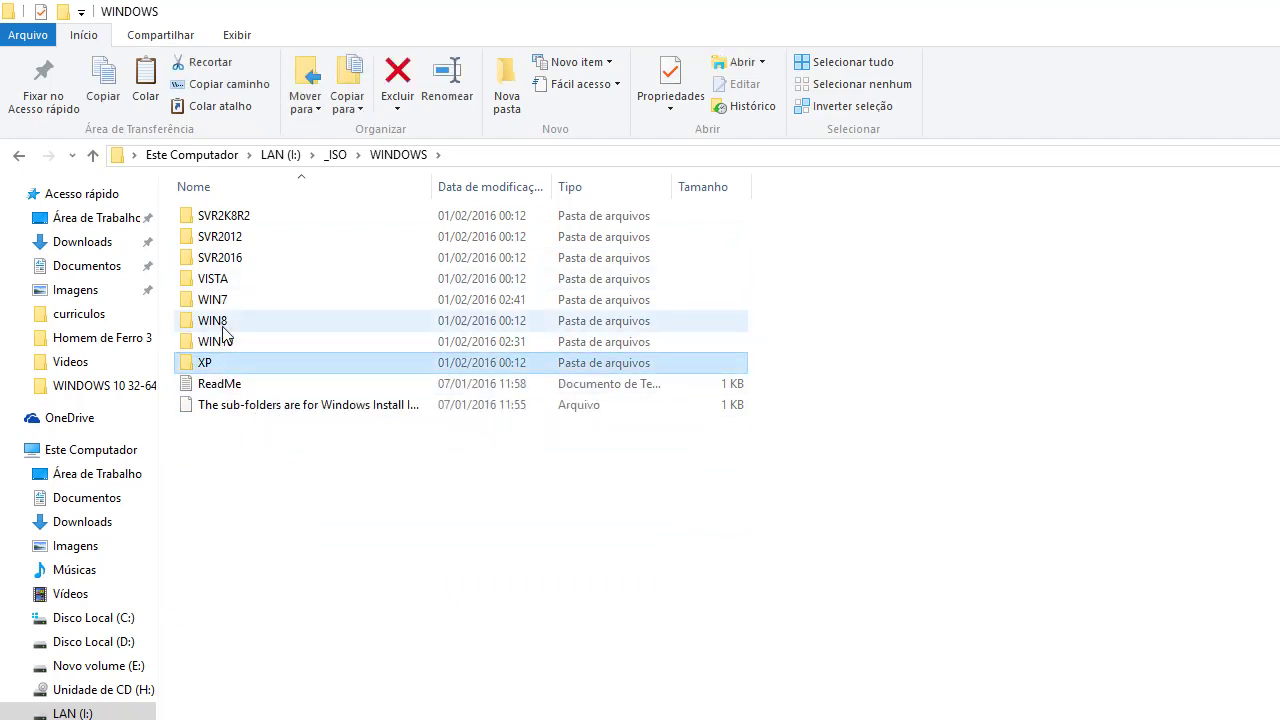
left_click(223, 329)
left_click(94, 157)
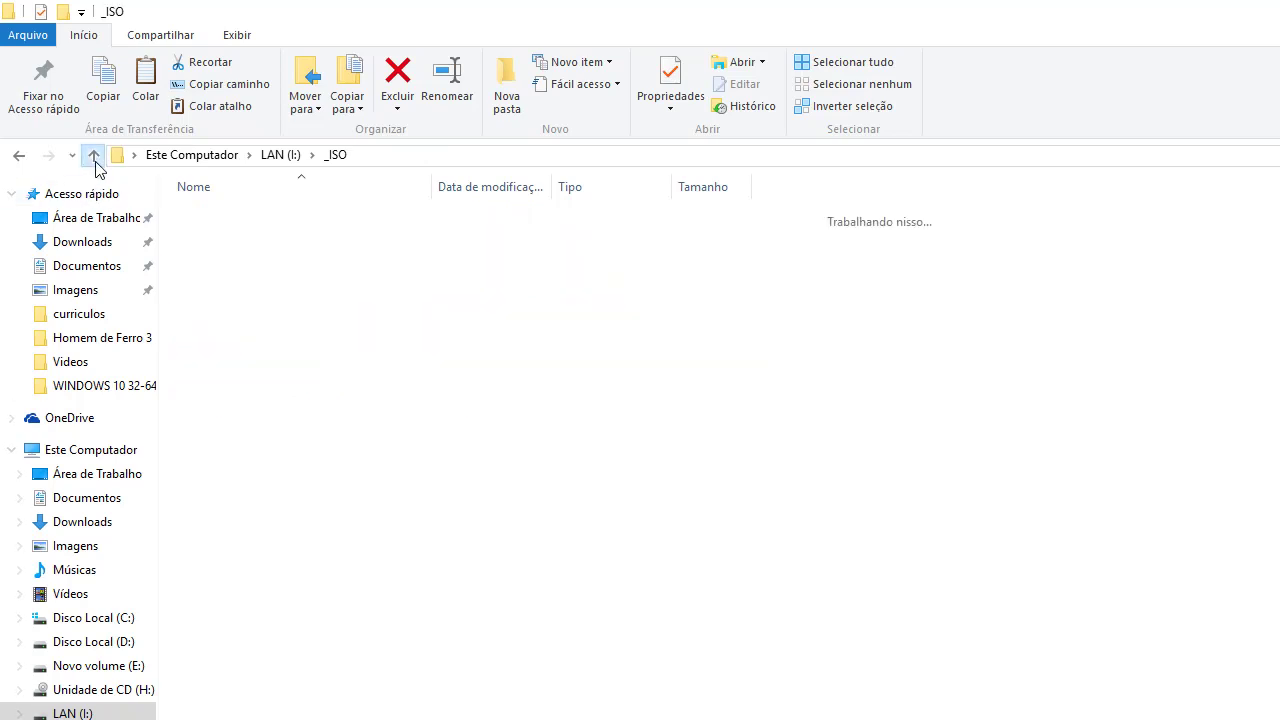
left_click(94, 158)
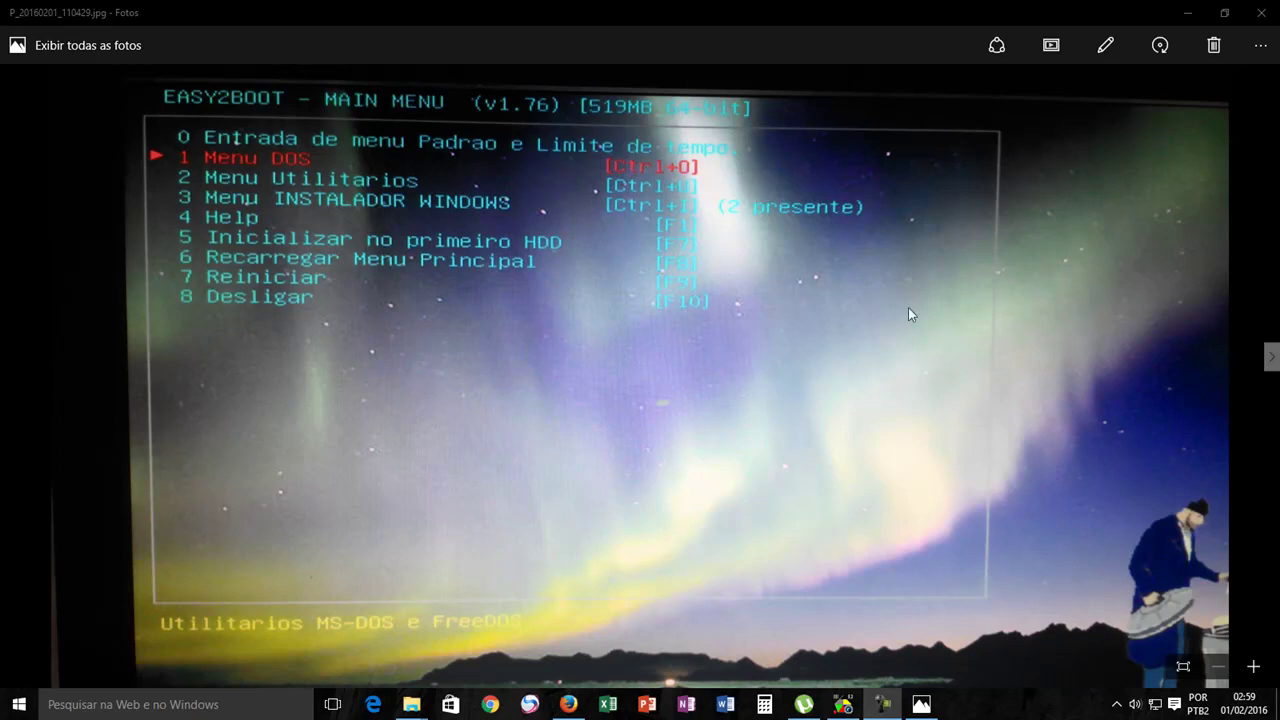
- Examine the photos of the Easy2Boot boot menus, from the Windows installer entry to the Windows 10 Unattend.XML selection
left_click(1271, 358)
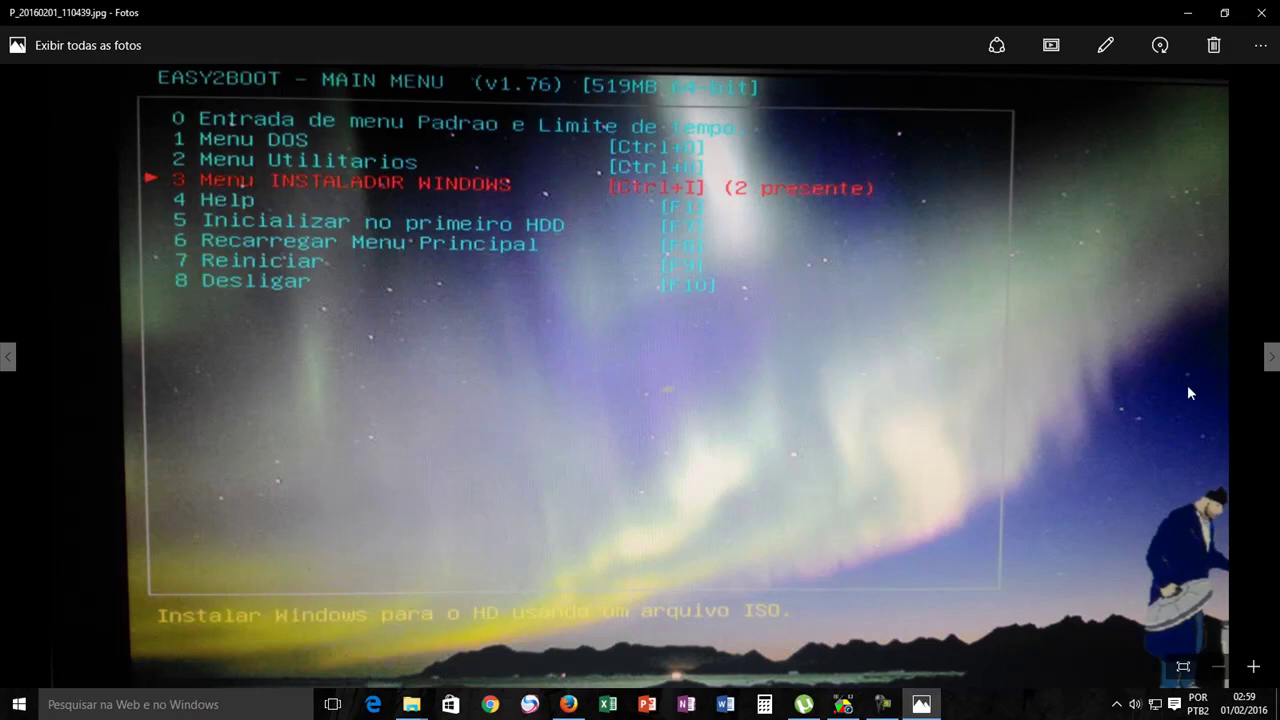
left_click(1270, 360)
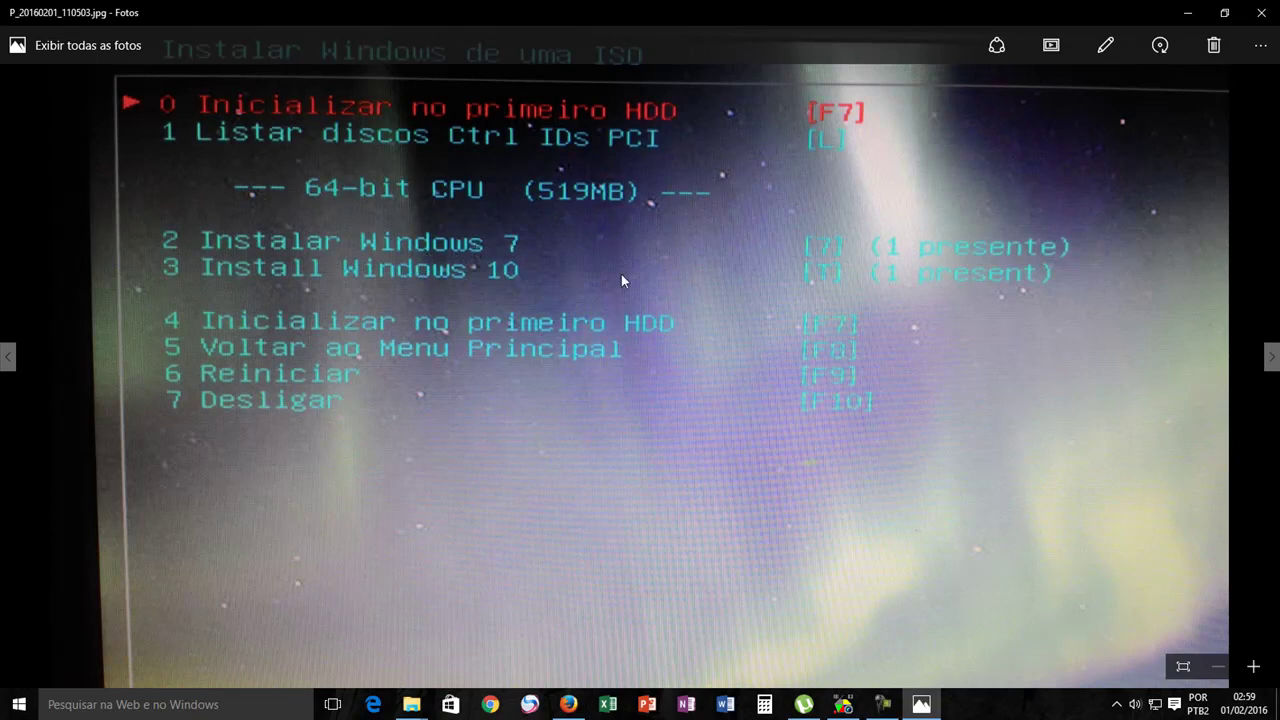
left_click(1272, 366)
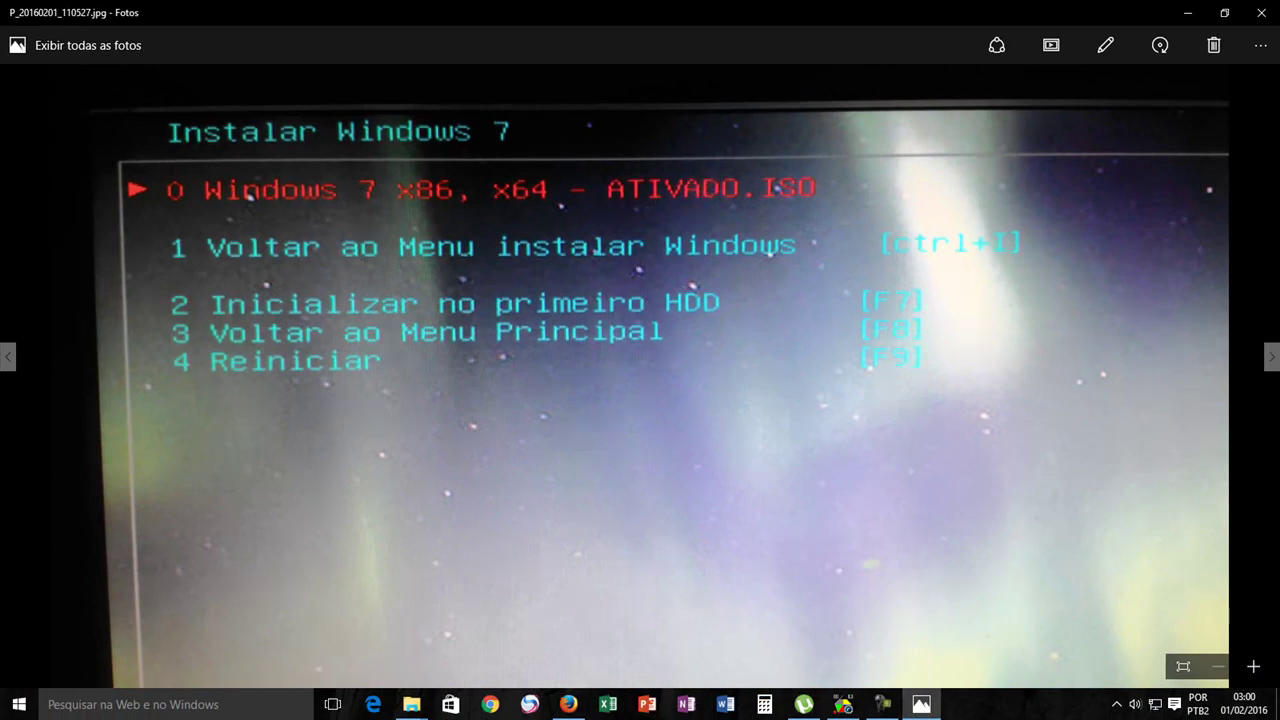
left_click(1271, 358)
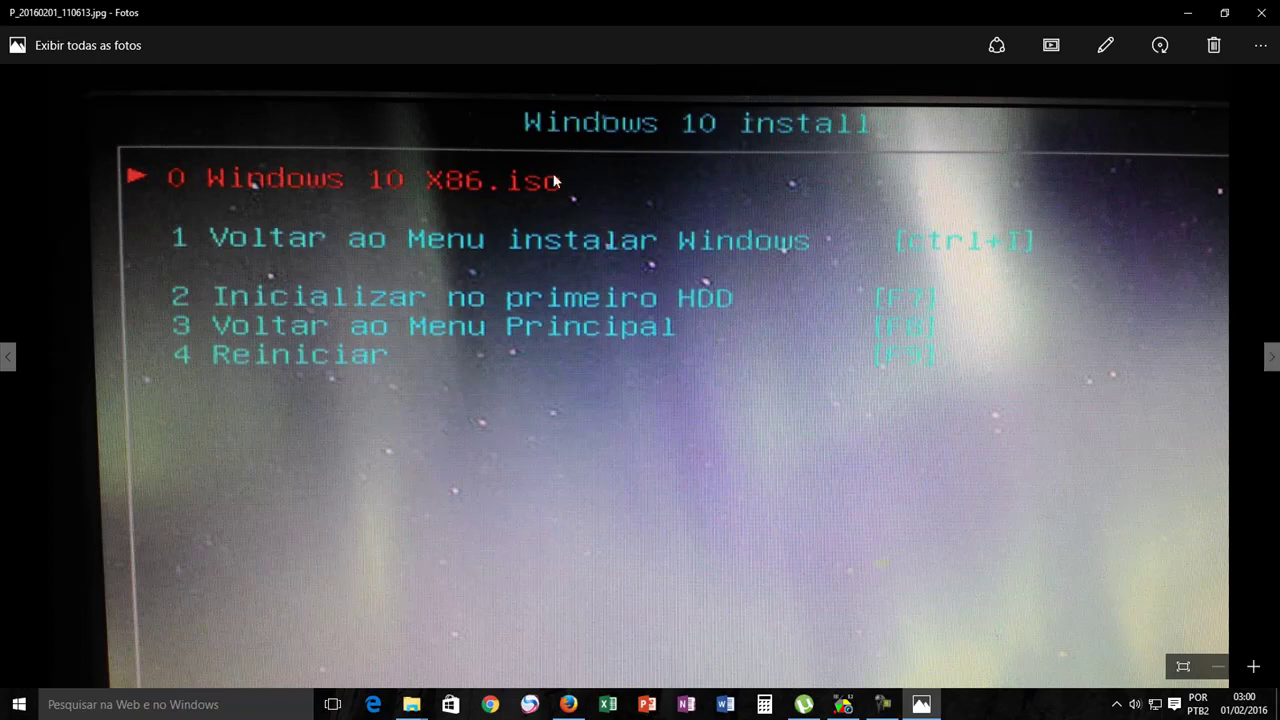
left_click(1271, 358)
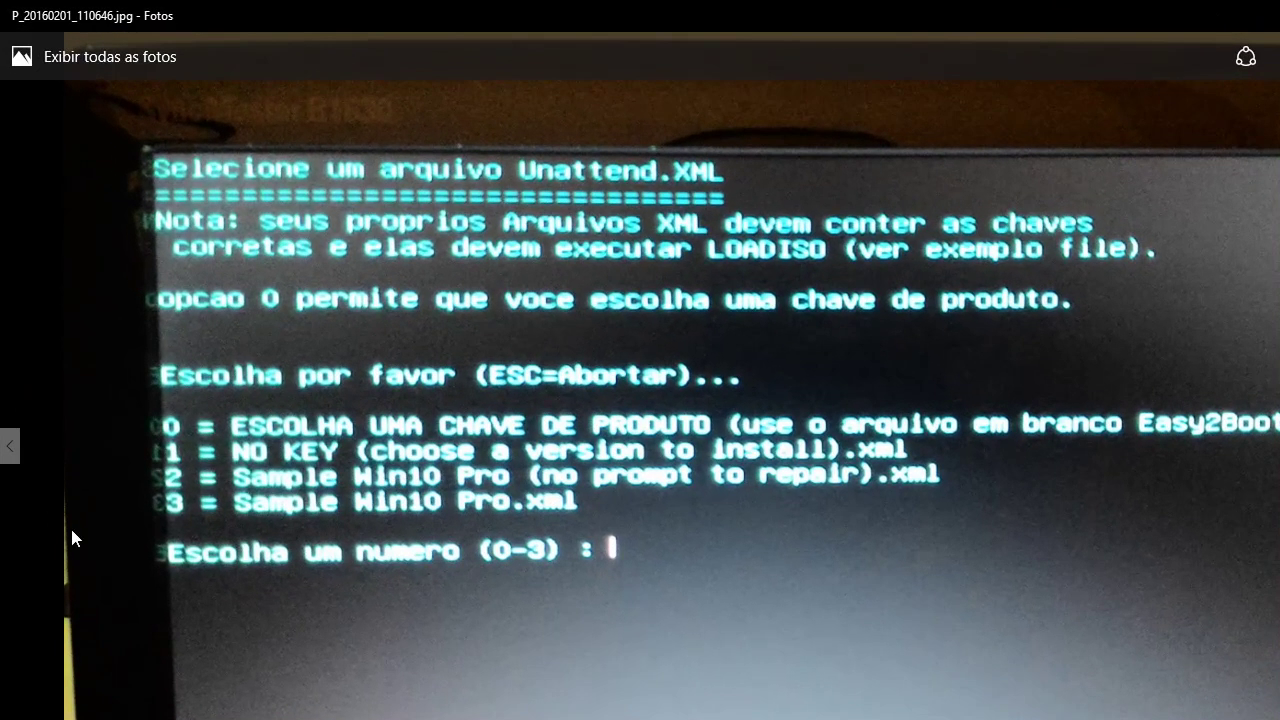
left_click(9, 446)
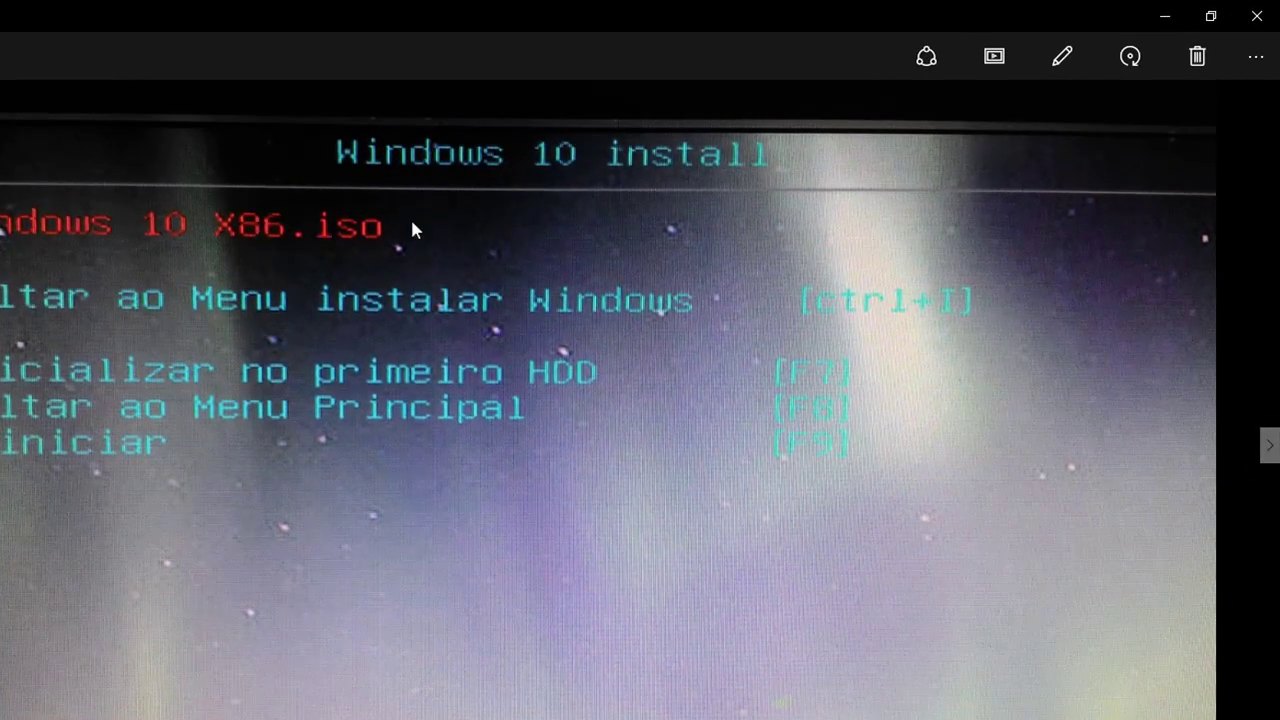
left_click(1269, 445)
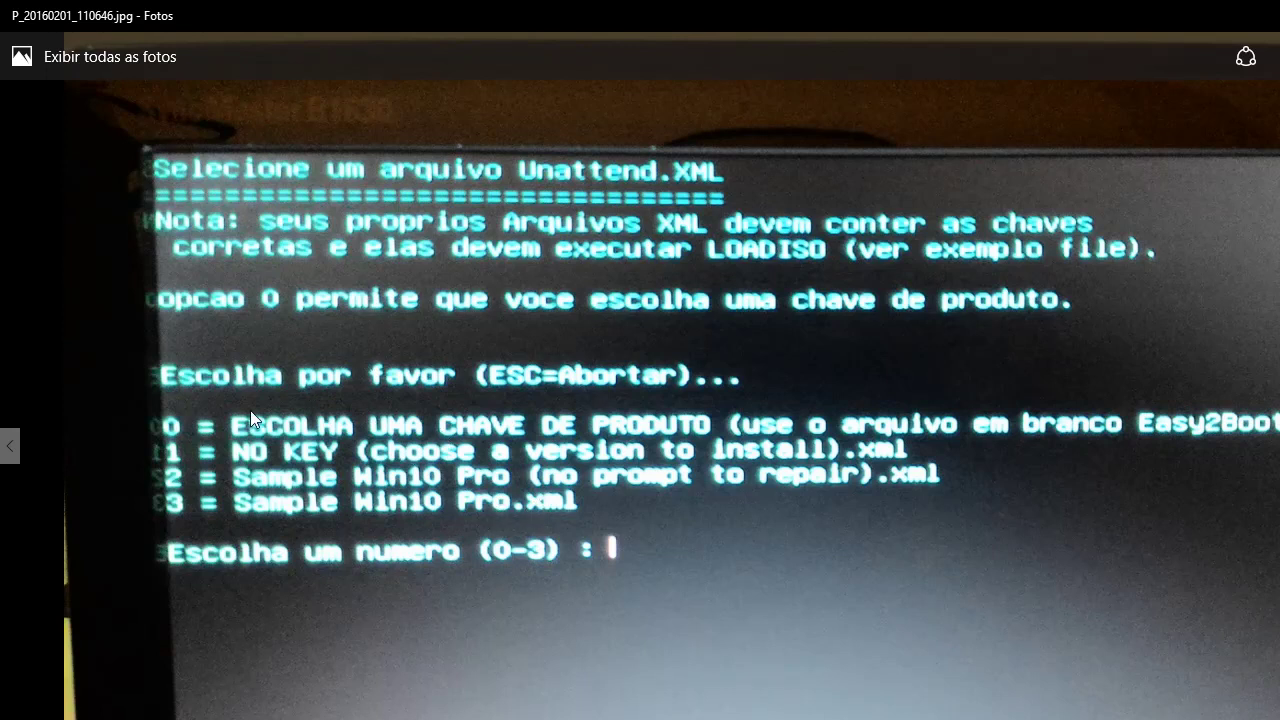
key("Escape")
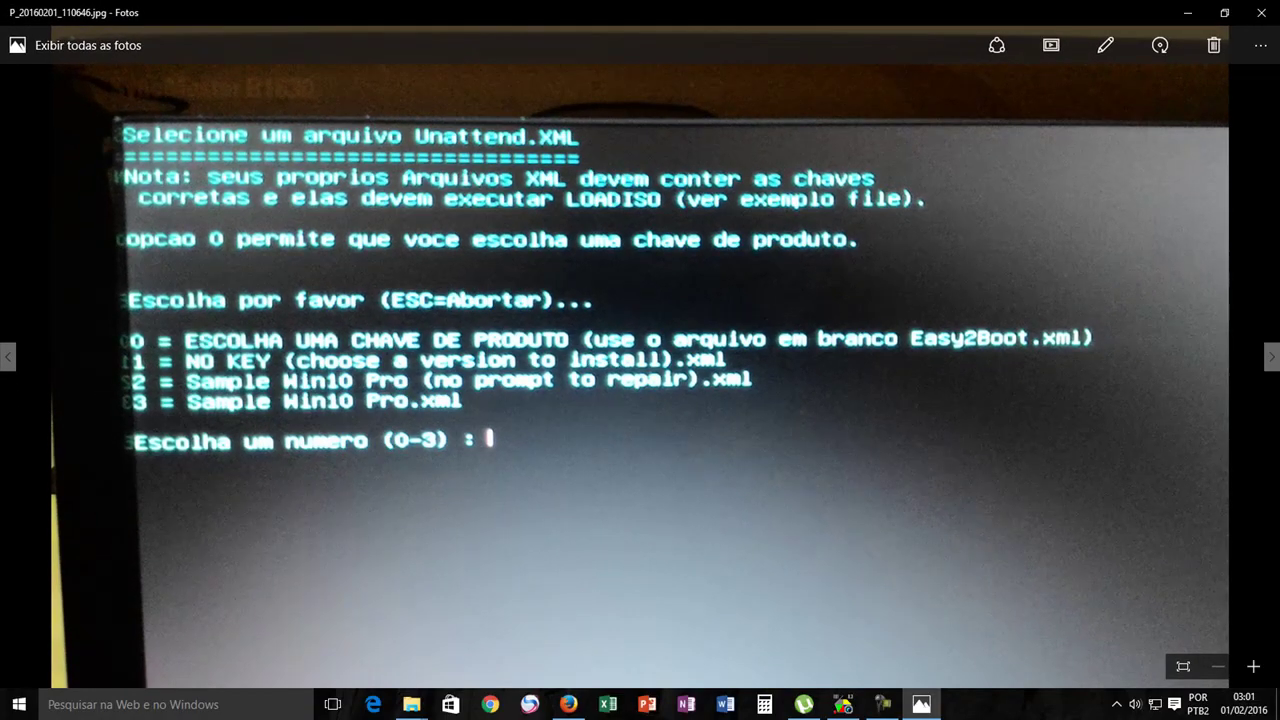
- Examine the photos of the Windows 7 boot sequence, from the Unattend.XML selection to the setup's cancel dialog, and close the photo viewer
left_click(1271, 357)
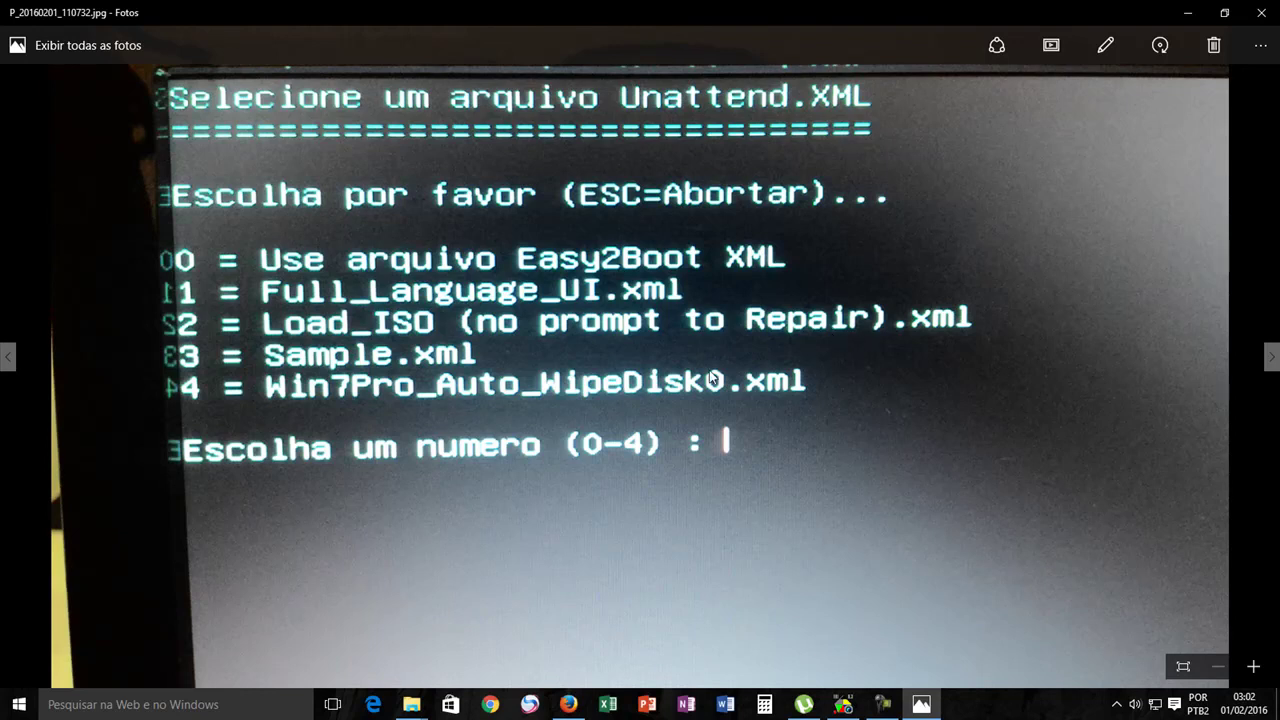
left_click(1271, 360)
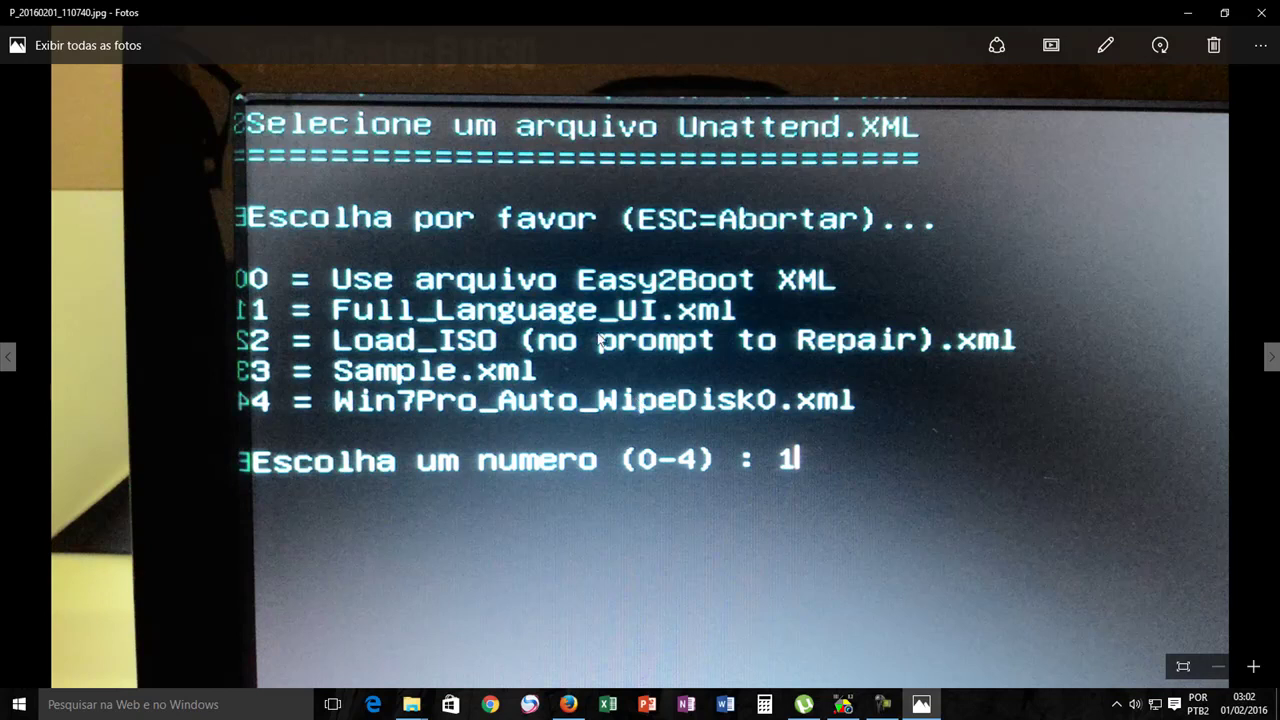
left_click(1272, 358)
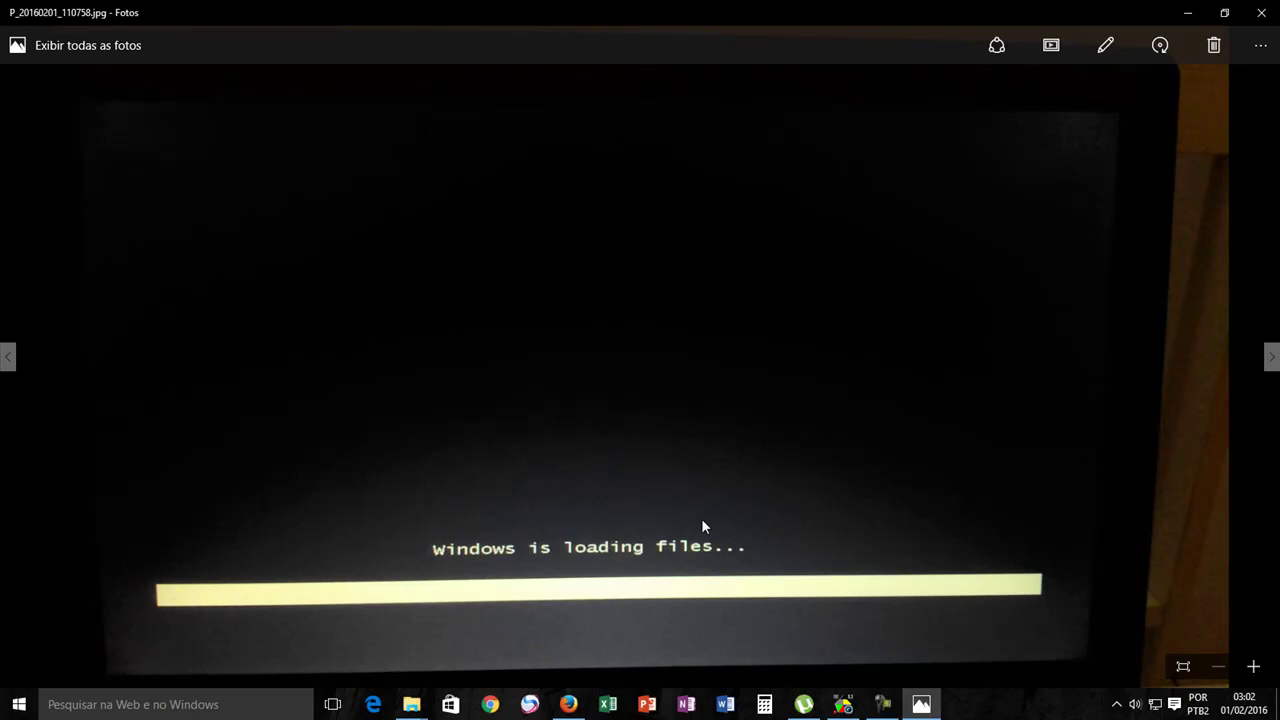
left_click(1272, 358)
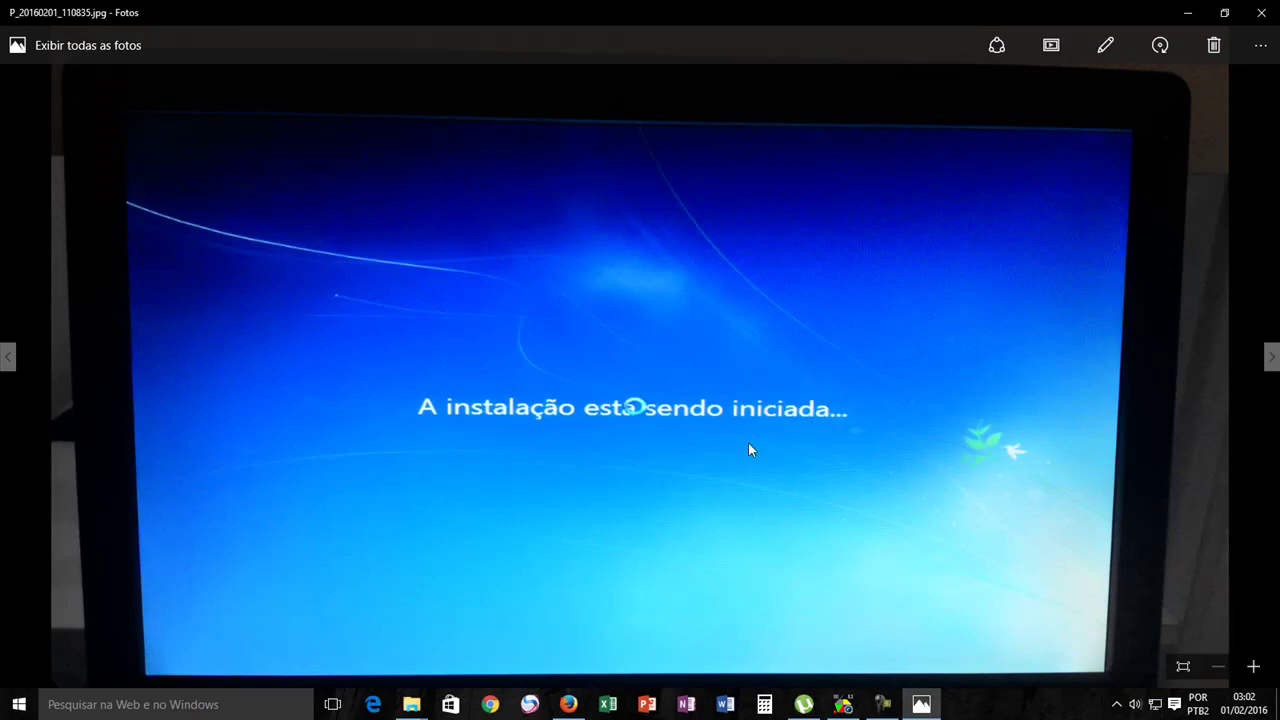
left_click(1271, 358)
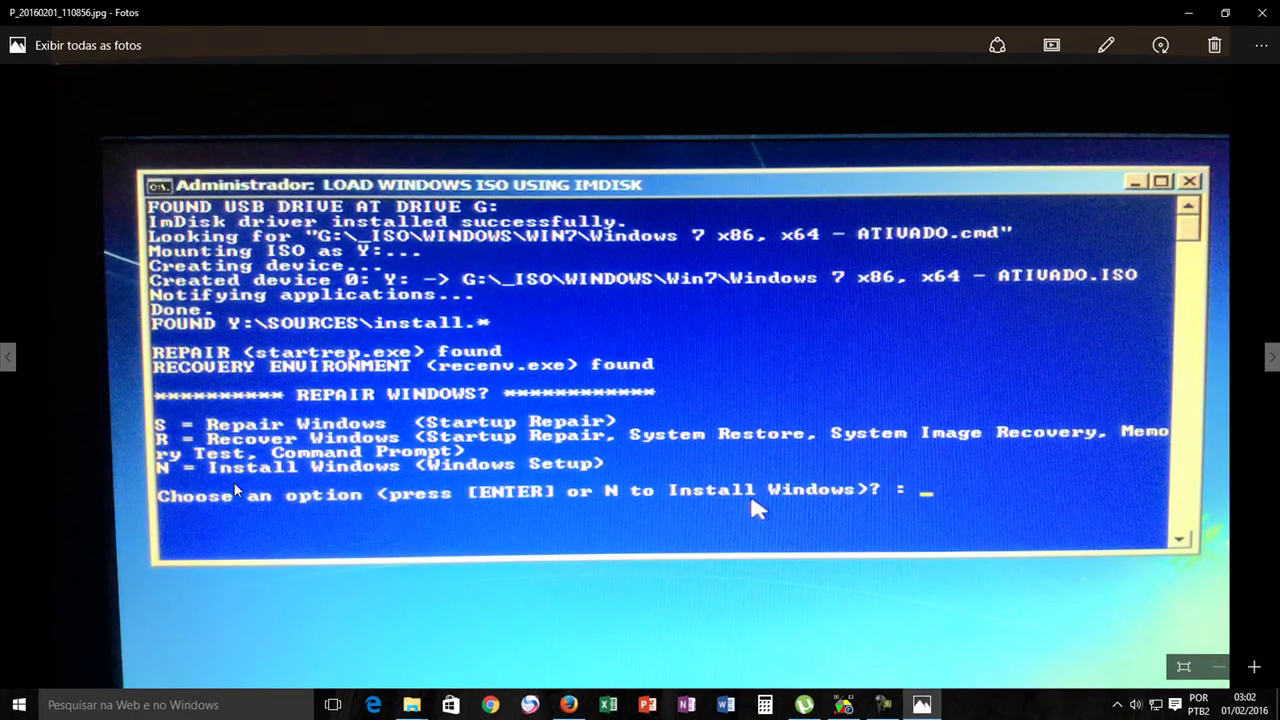
left_click(1268, 358)
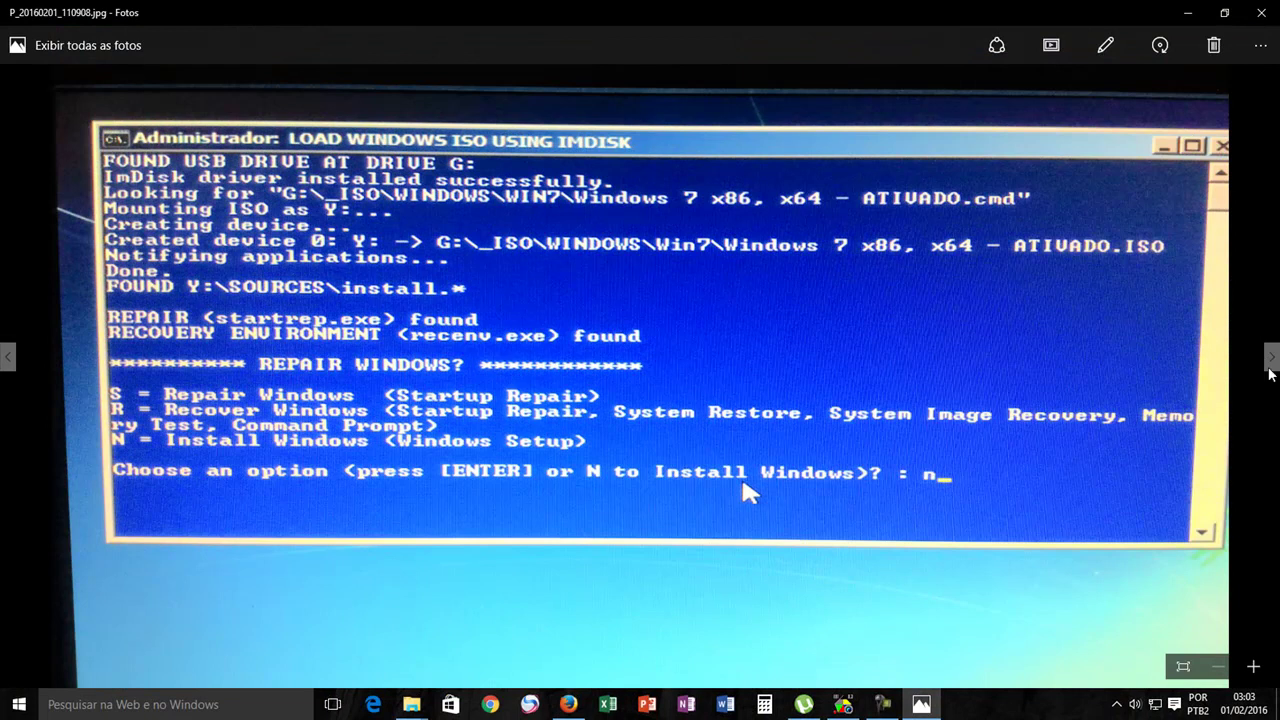
left_click(1271, 358)
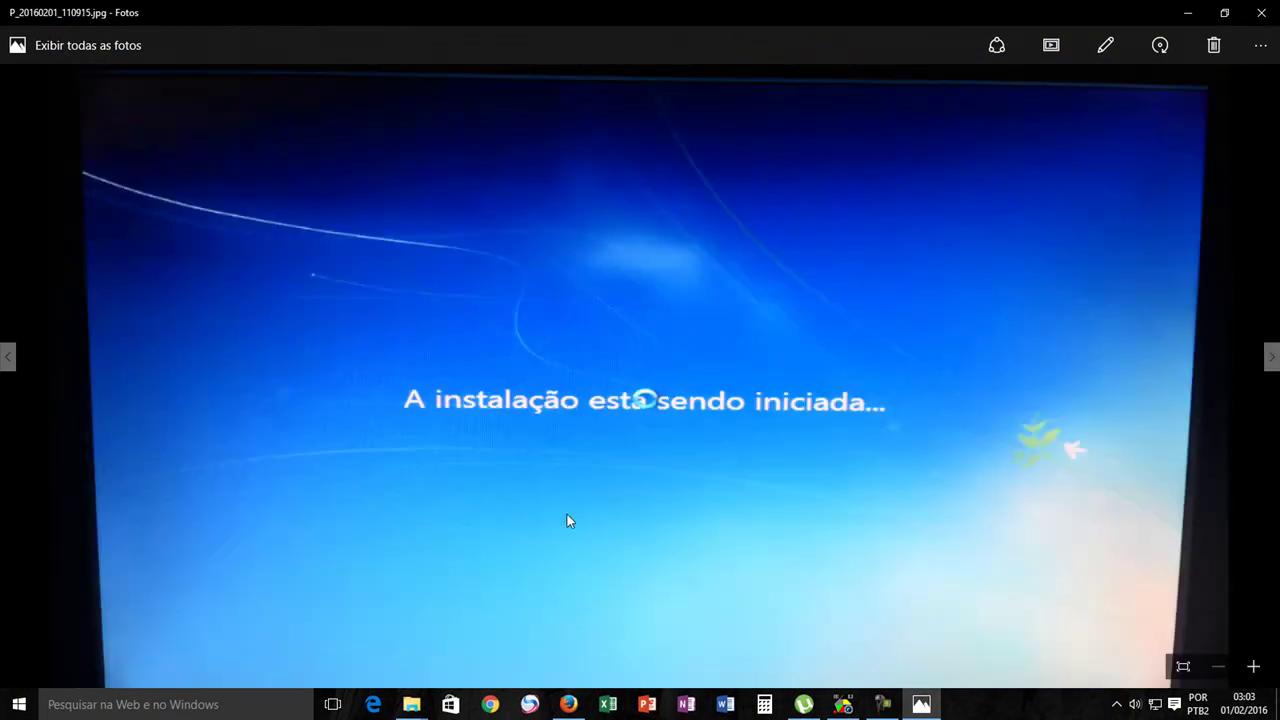
left_click(1273, 360)
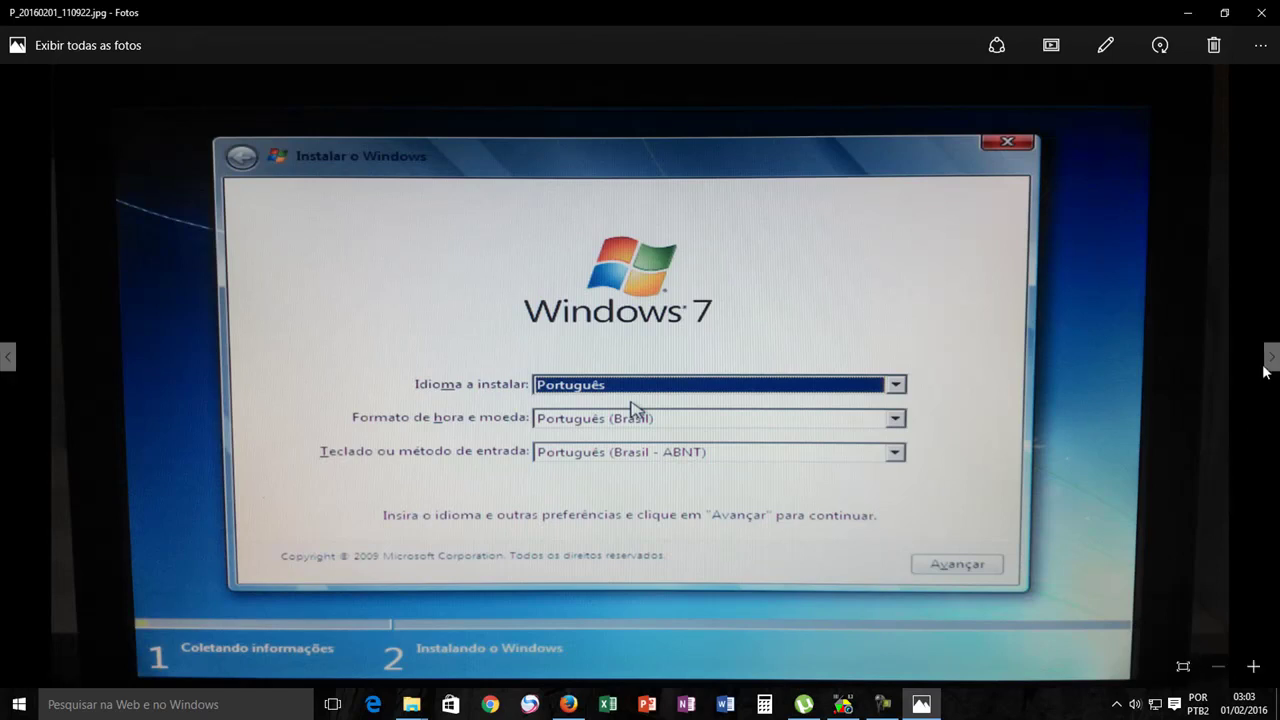
left_click(1270, 357)
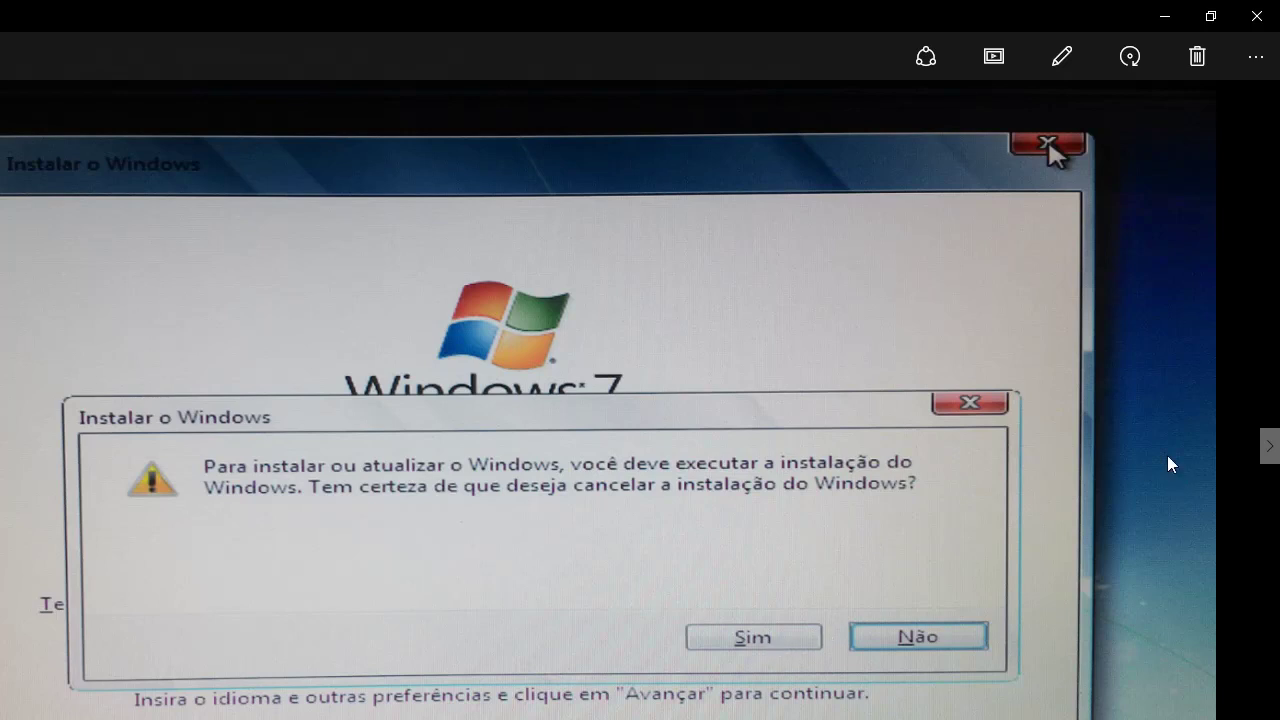
left_click(1270, 453)
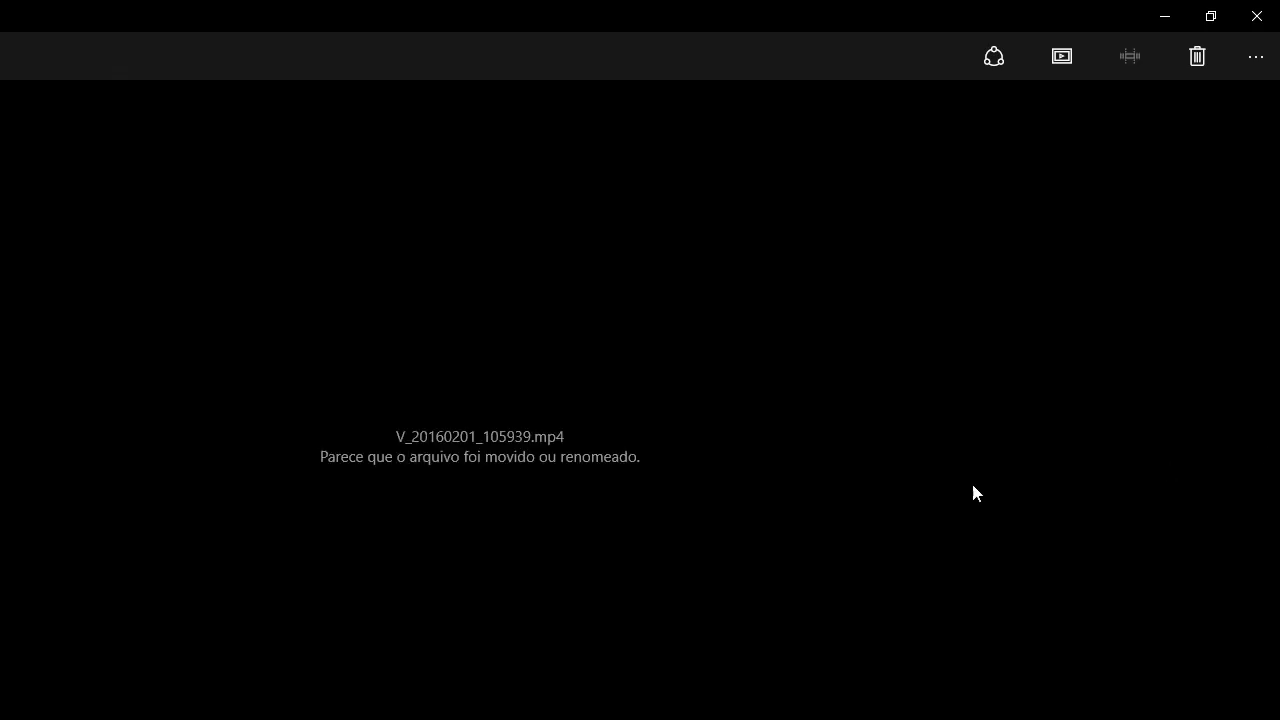
left_click(1252, 26)
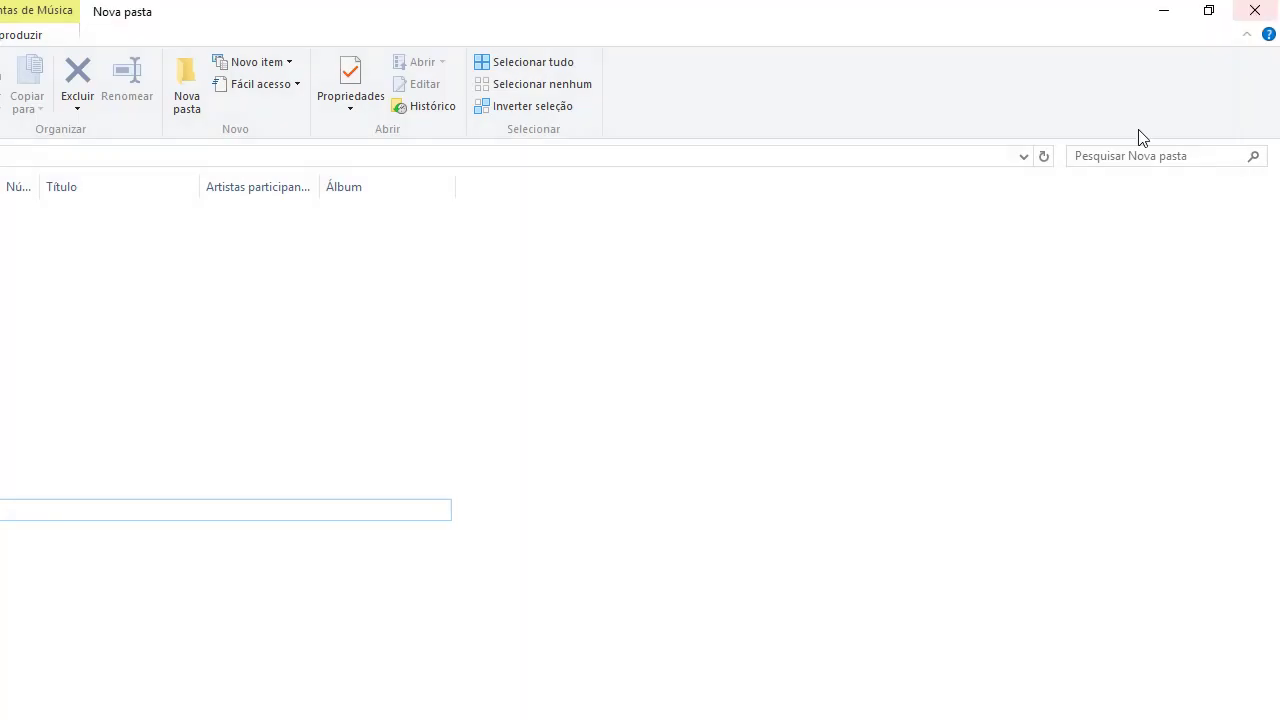